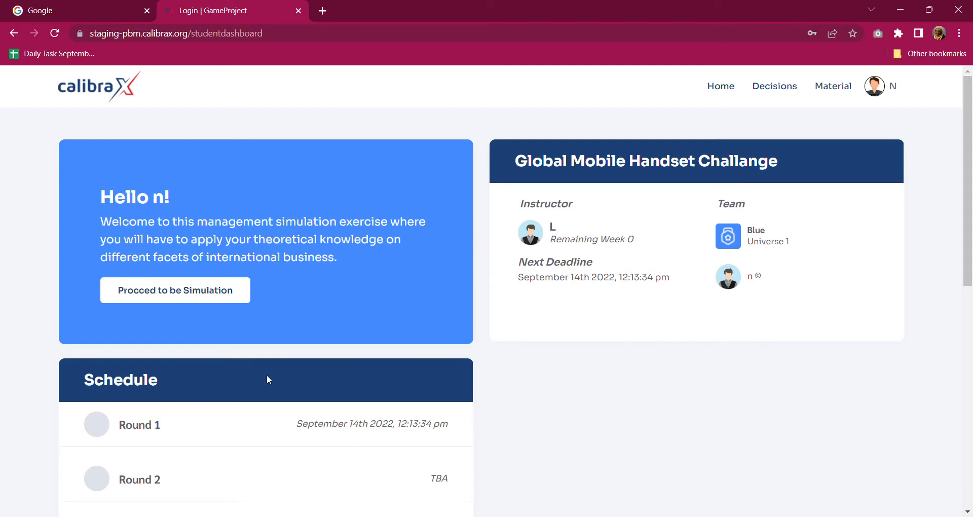
Review the round schedule on the student dashboard and proceed to the simulation's tutorial page
scroll(337, 410, "down", 5)
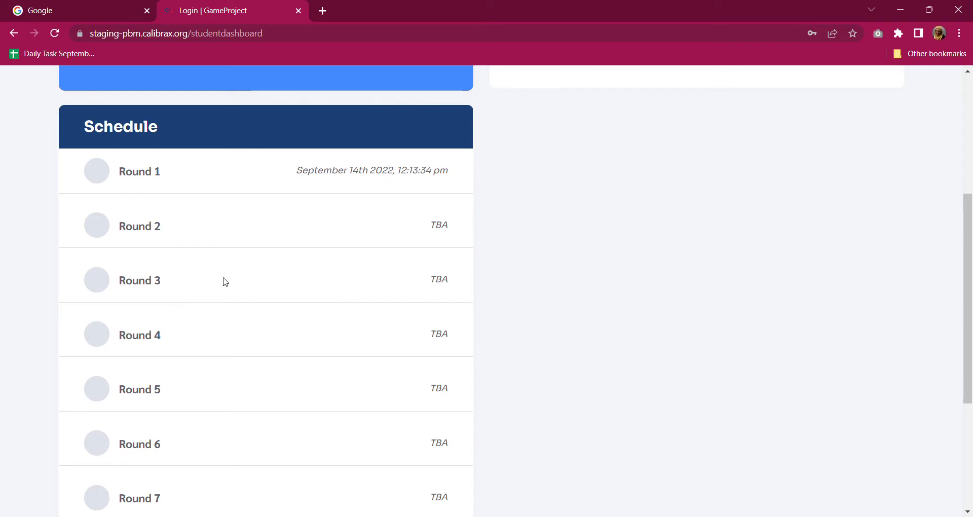
scroll(225, 282, "up", 5)
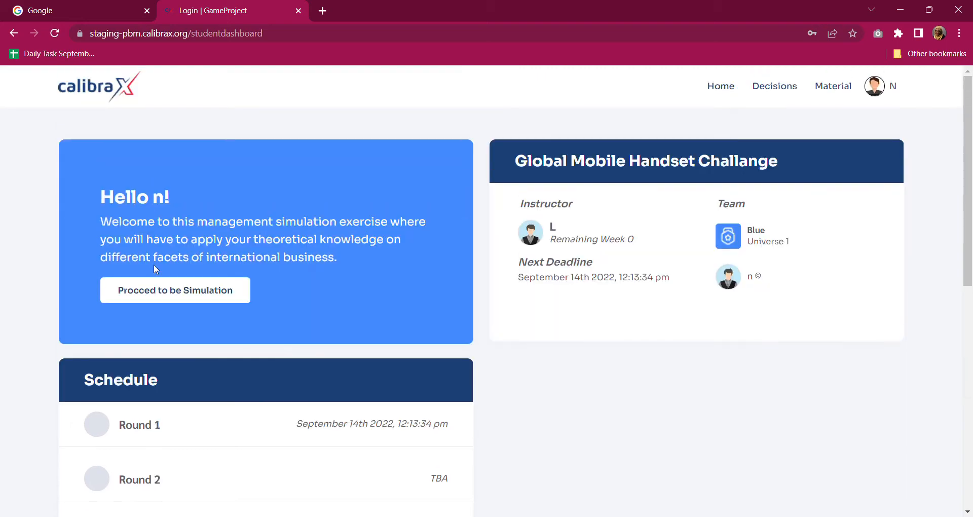
left_click(172, 299)
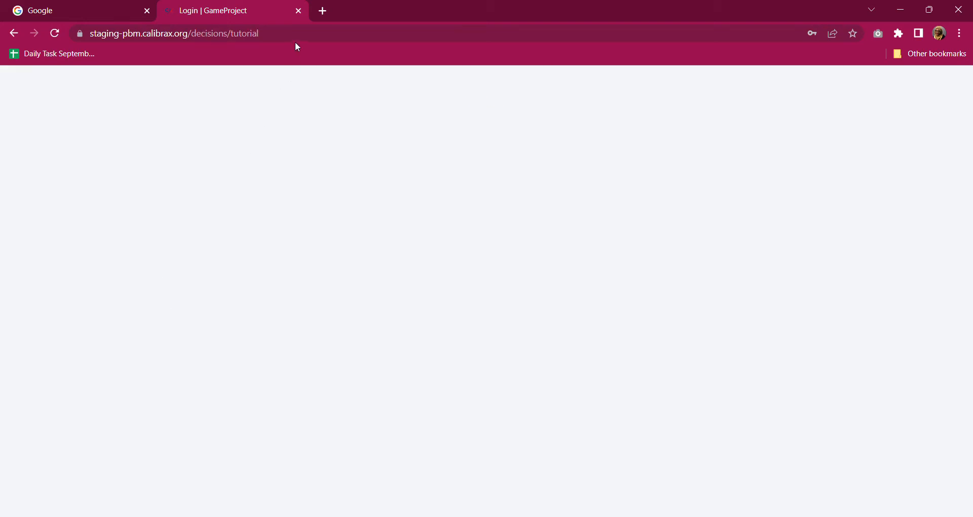
left_click(288, 30)
key("Return")
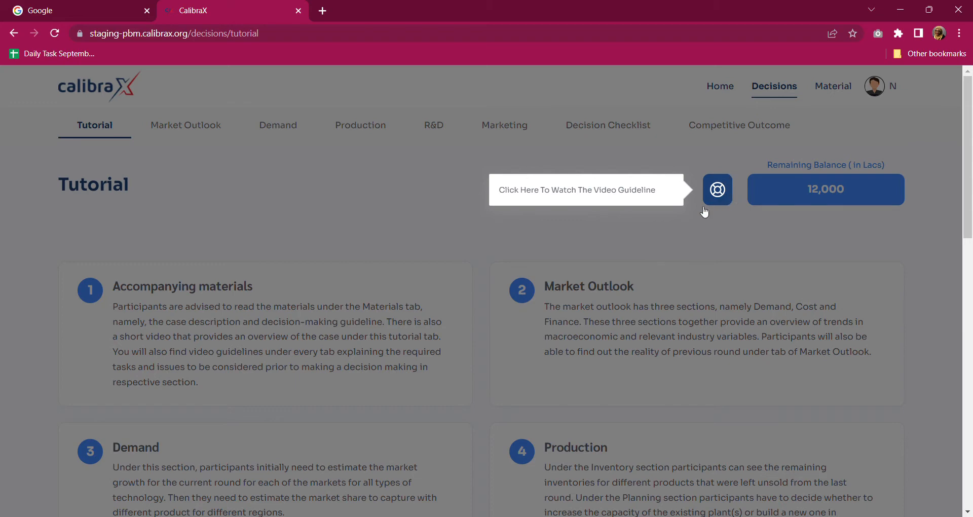
Play and close the tutorial's video guideline, and read the tutorial sections from Accompanying materials through Competitive Outcome
left_click(720, 198)
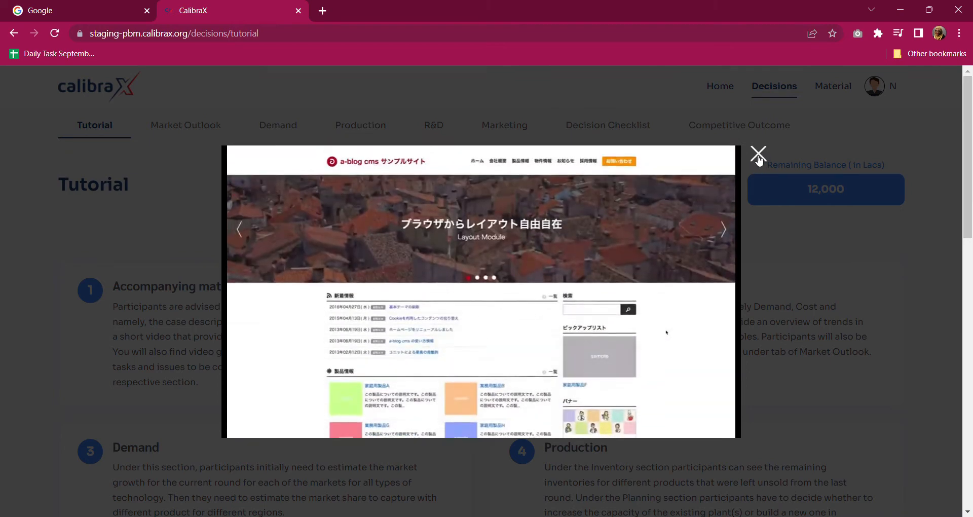
left_click(757, 154)
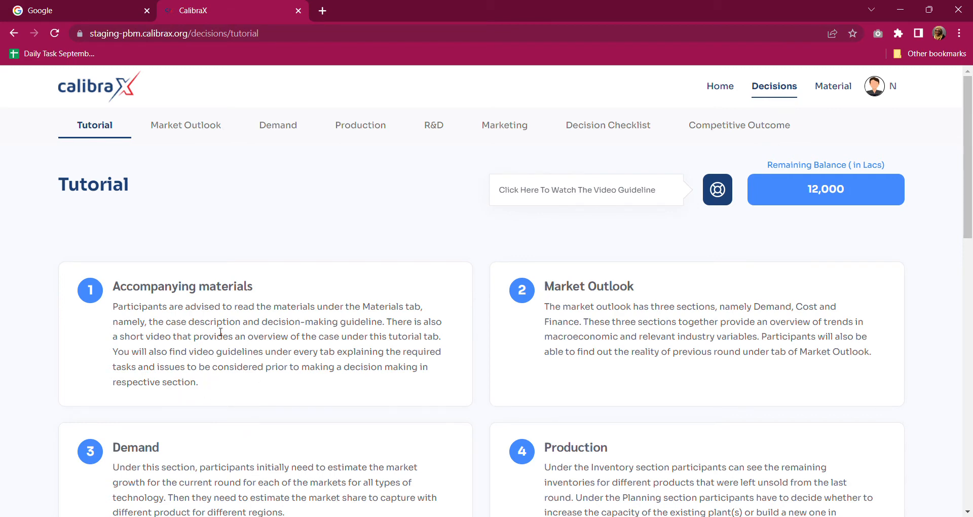
scroll(223, 332, "down", 5)
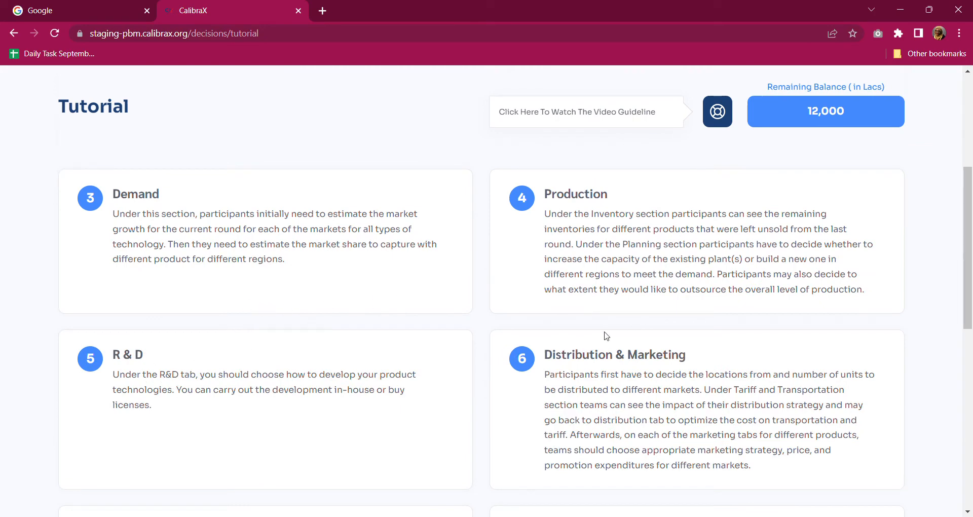
scroll(322, 369, "down", 5)
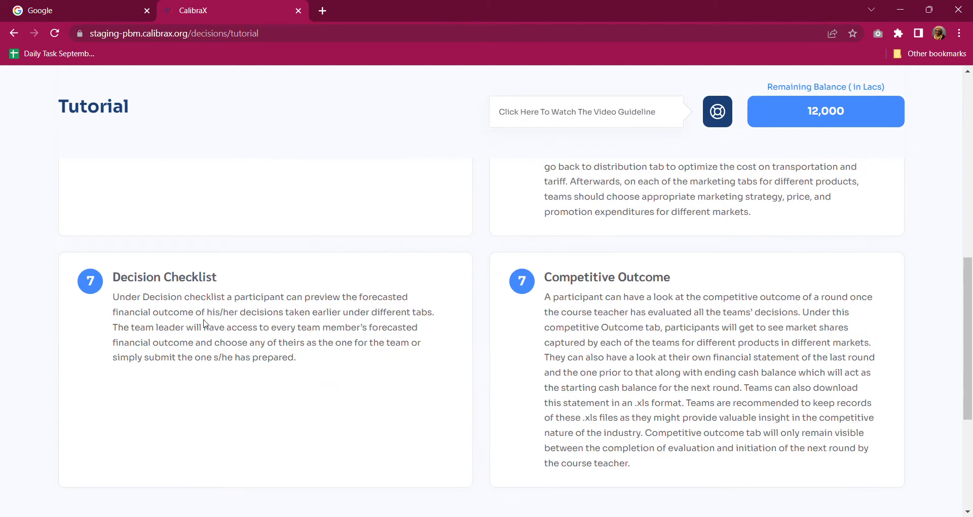
scroll(519, 272, "down", 5)
scroll(678, 250, "up", 5)
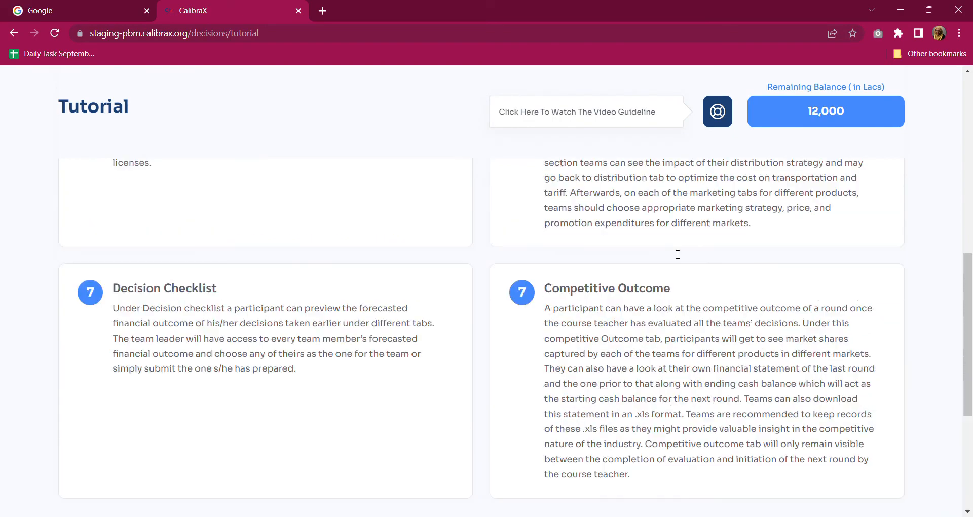
scroll(745, 334, "down", 5)
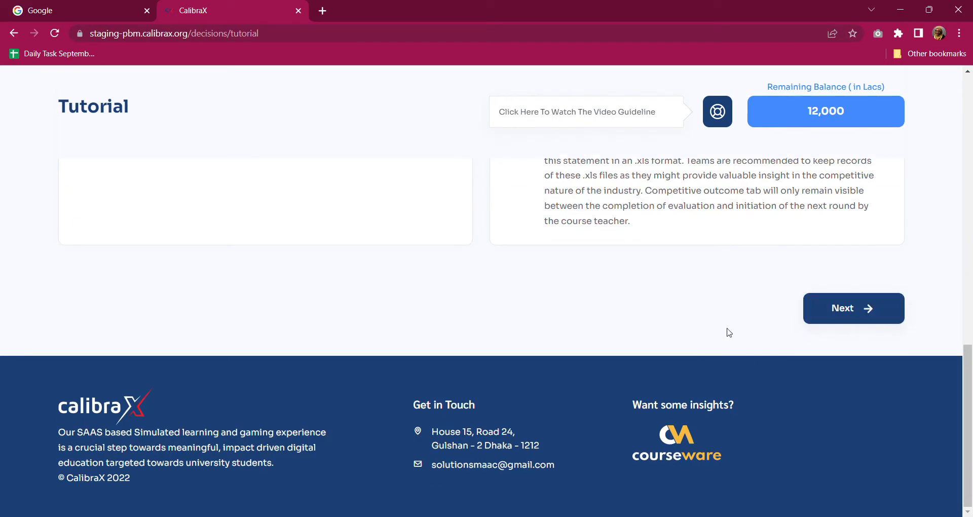
scroll(729, 332, "up", 15)
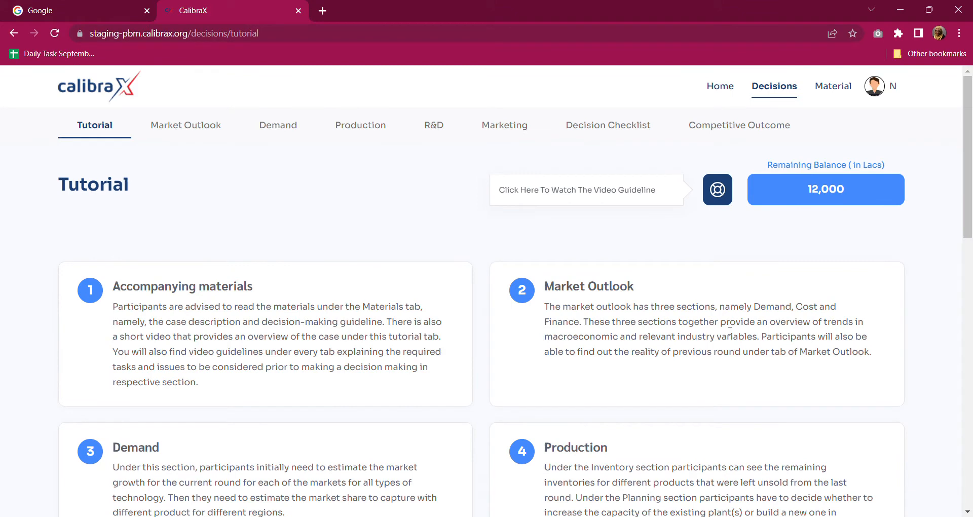
View the list of accompanying materials, return to the Decisions tutorial and continue to the Market Outlook section
left_click(828, 93)
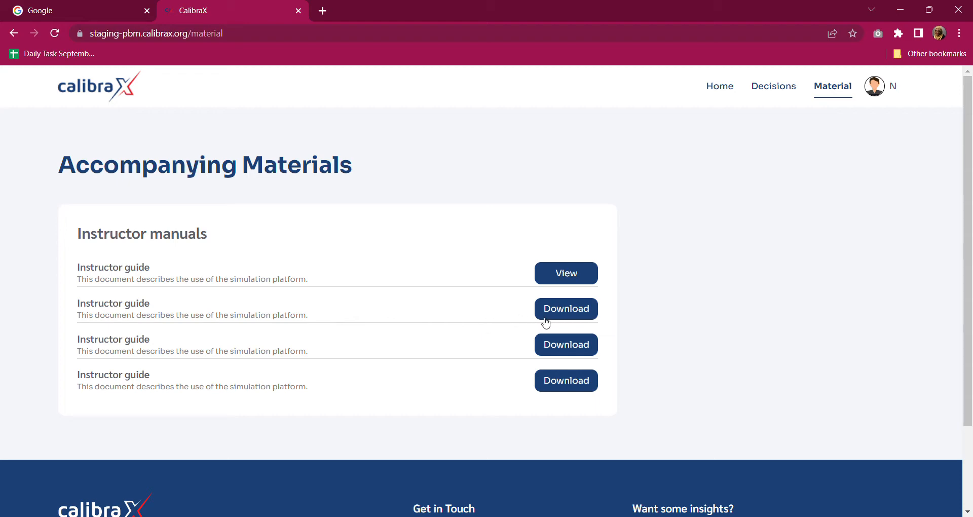
left_click(773, 87)
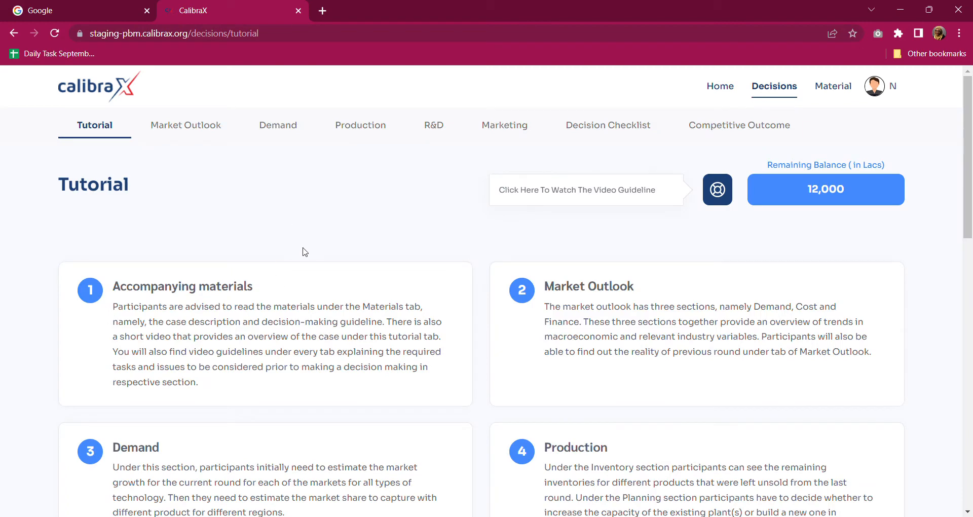
scroll(652, 248, "down", 2)
scroll(652, 248, "down", 10)
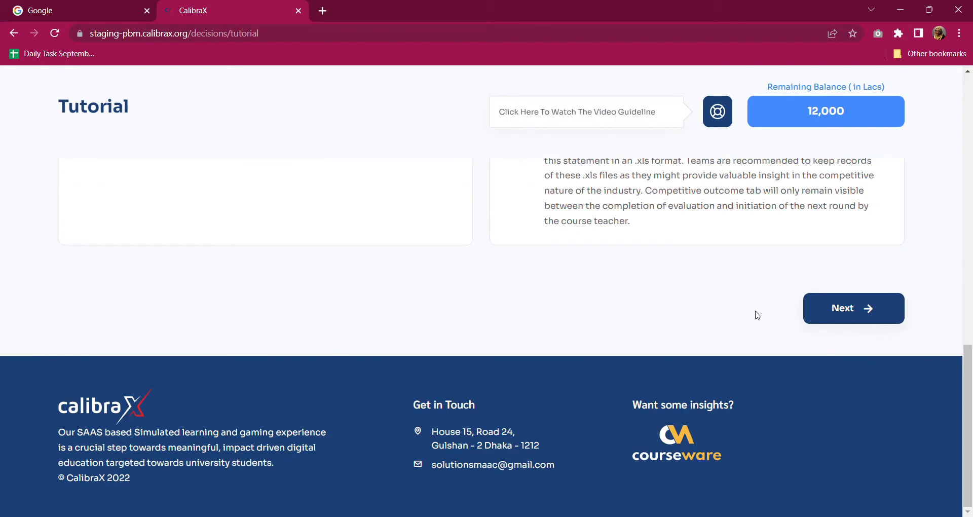
left_click(834, 310)
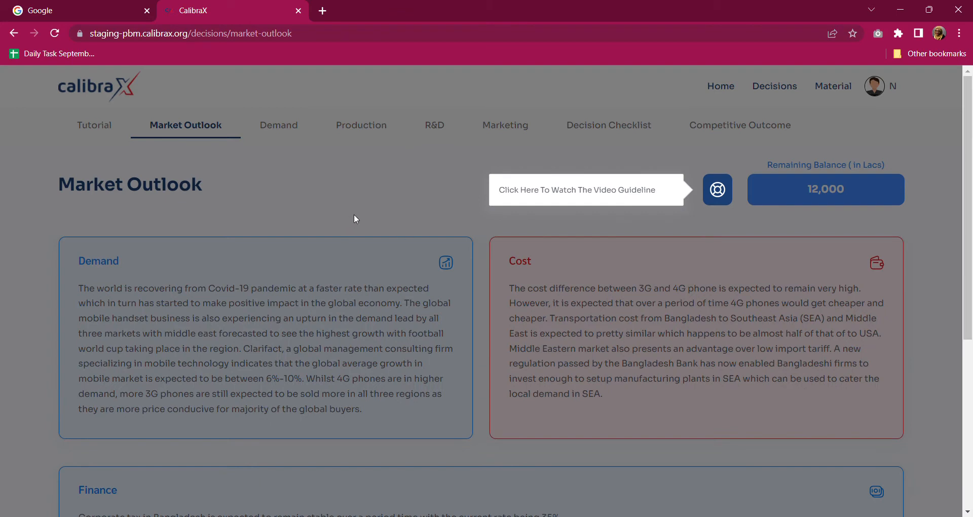
Play and close the Market Outlook video guideline, and read the Demand, Cost and Finance outlooks
left_click(723, 195)
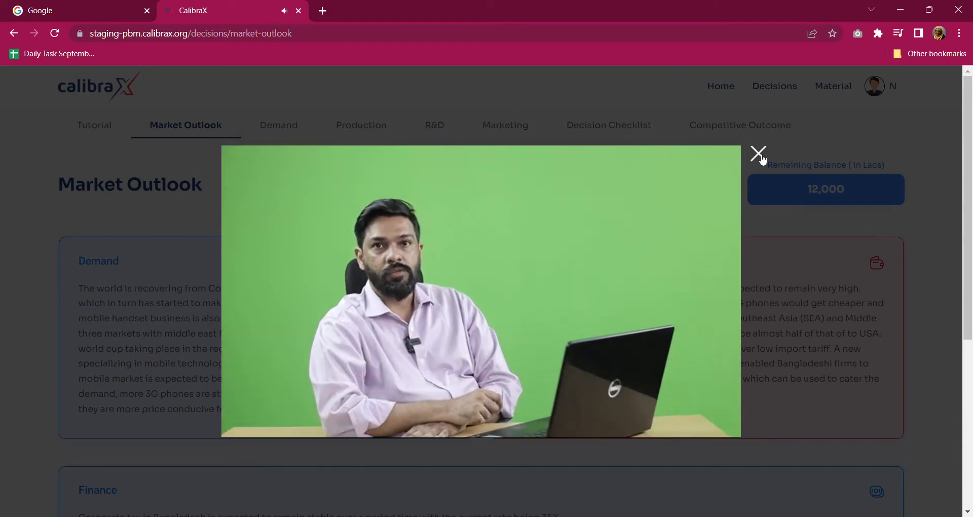
left_click(758, 154)
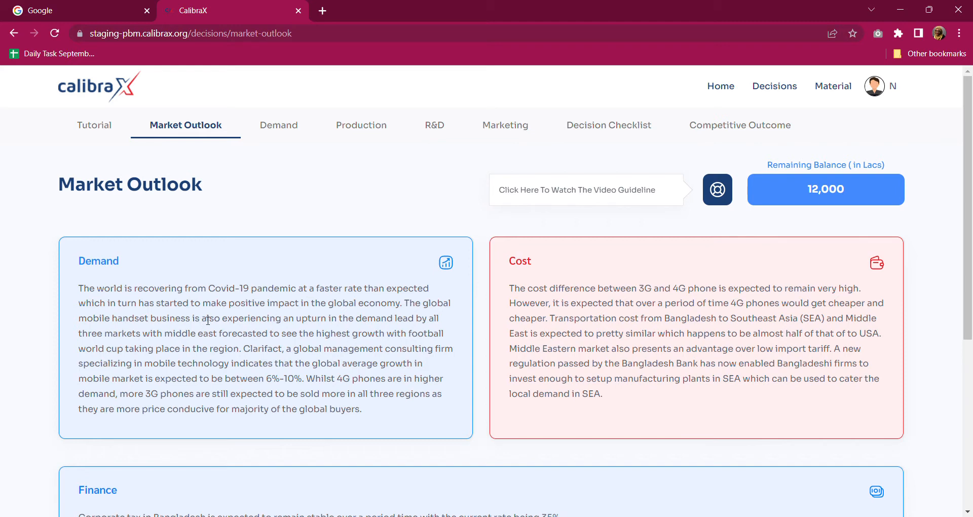
scroll(217, 391, "down", 5)
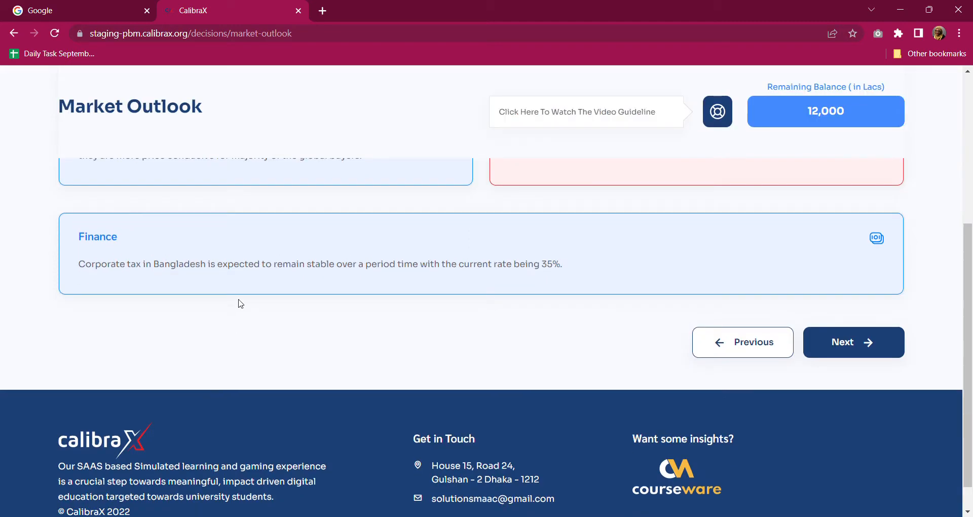
scroll(359, 324, "up", 5)
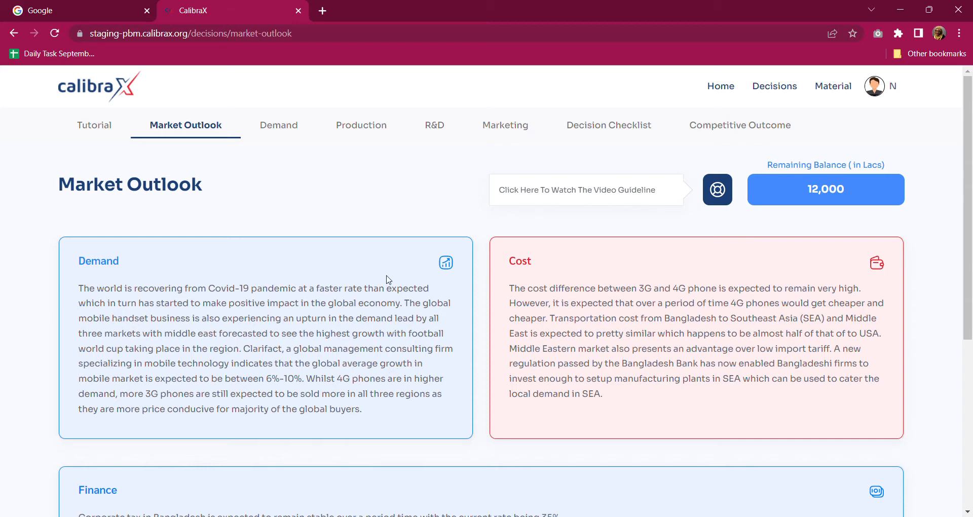
Continue to the Demand section and play its video guideline briefly before closing it
scroll(392, 284, "down", 5)
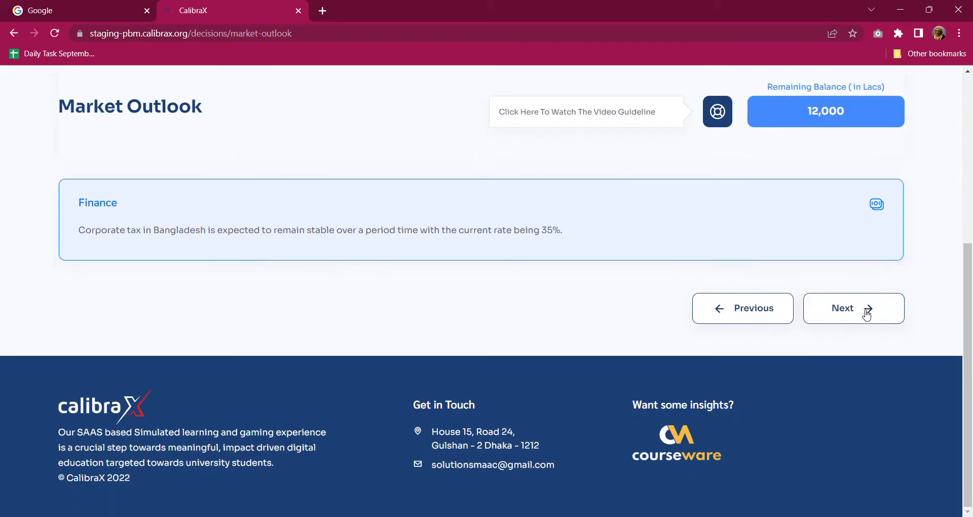
left_click(865, 310)
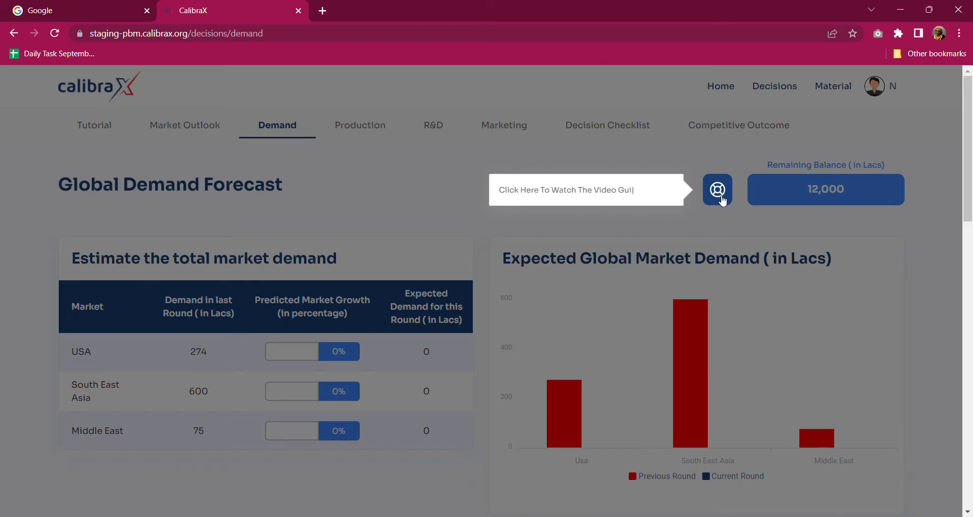
left_click(720, 199)
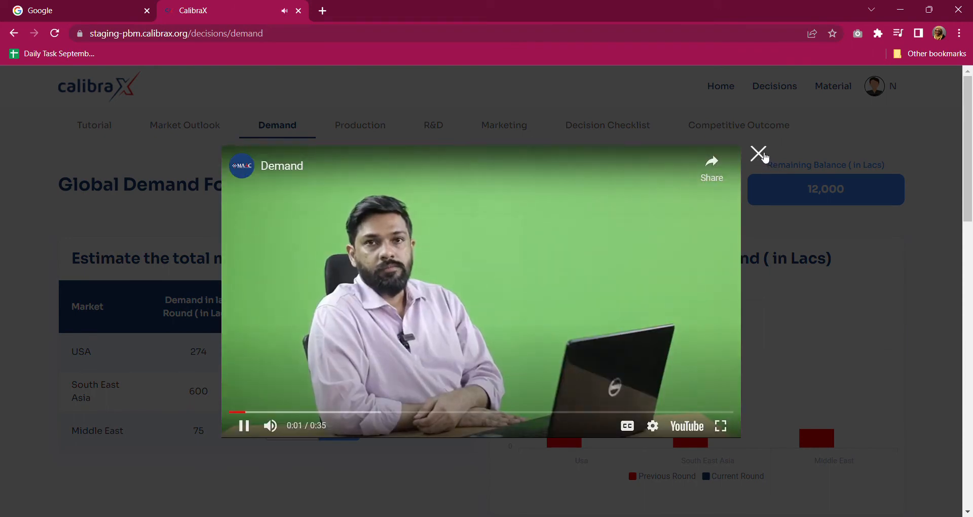
left_click(760, 155)
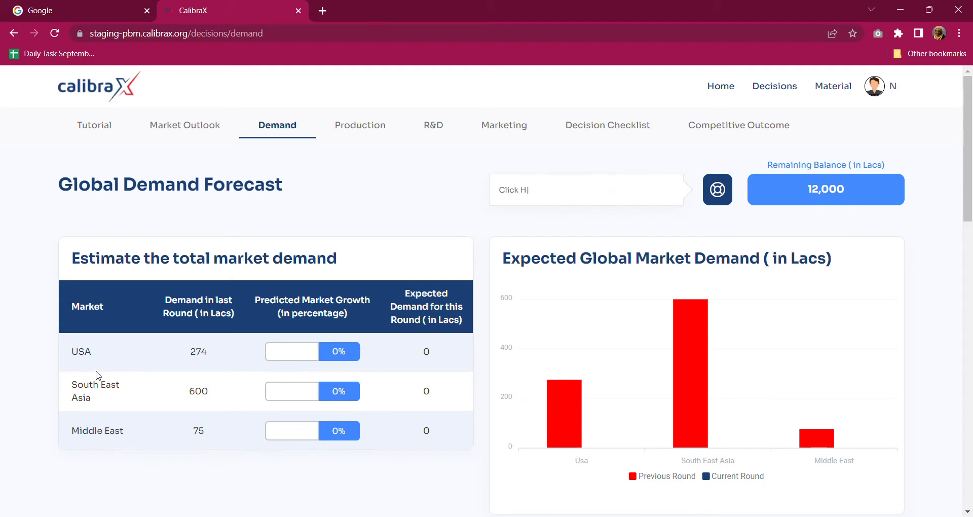
Set the predicted market growth to 0% for USA and 8% for both South East Asia and Middle East
left_click(316, 356)
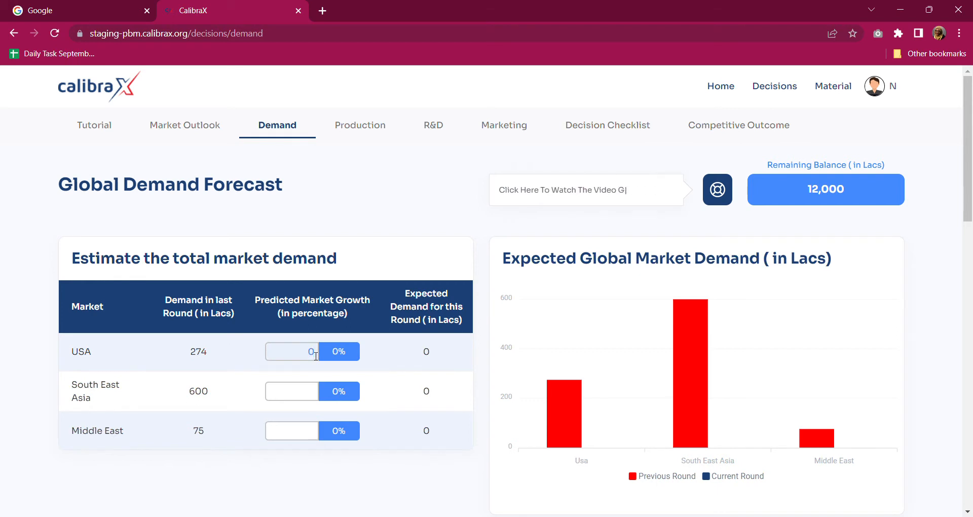
key("Return")
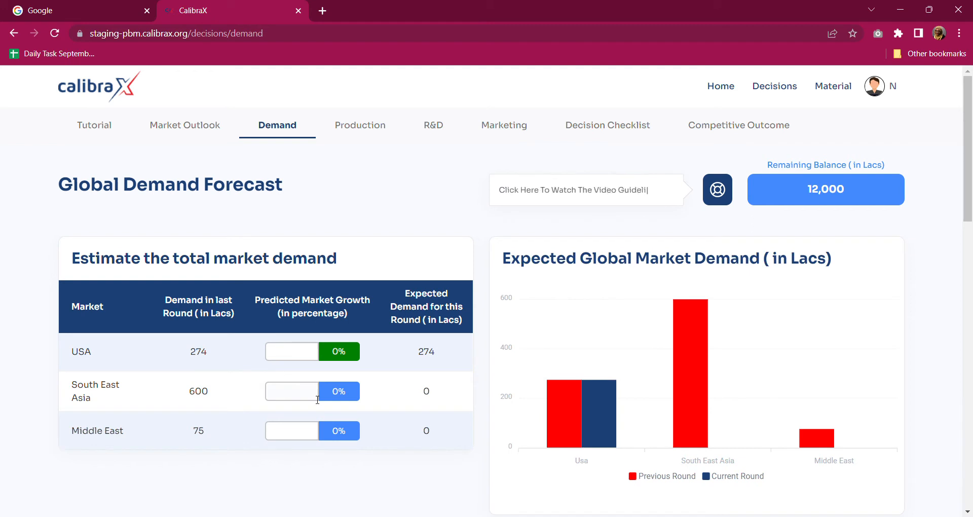
type("8")
key("Return")
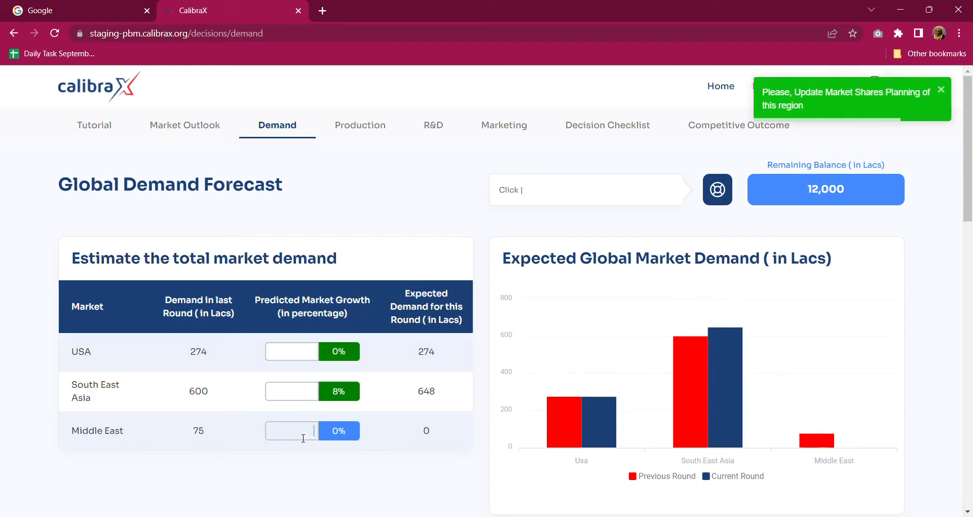
type("8")
key("Return")
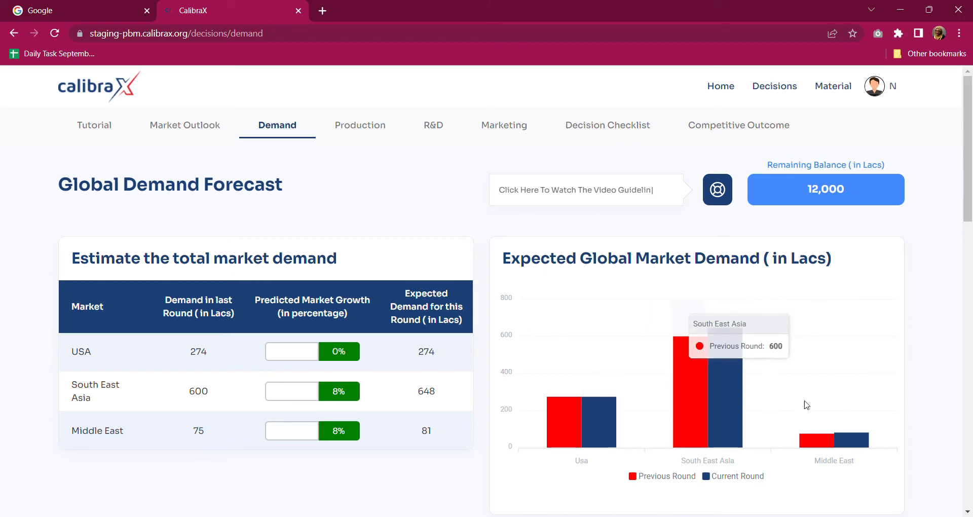
Examine the Market Shares Planning table, including its help information, regional products, estimated share entries and total production target
scroll(316, 370, "down", 5)
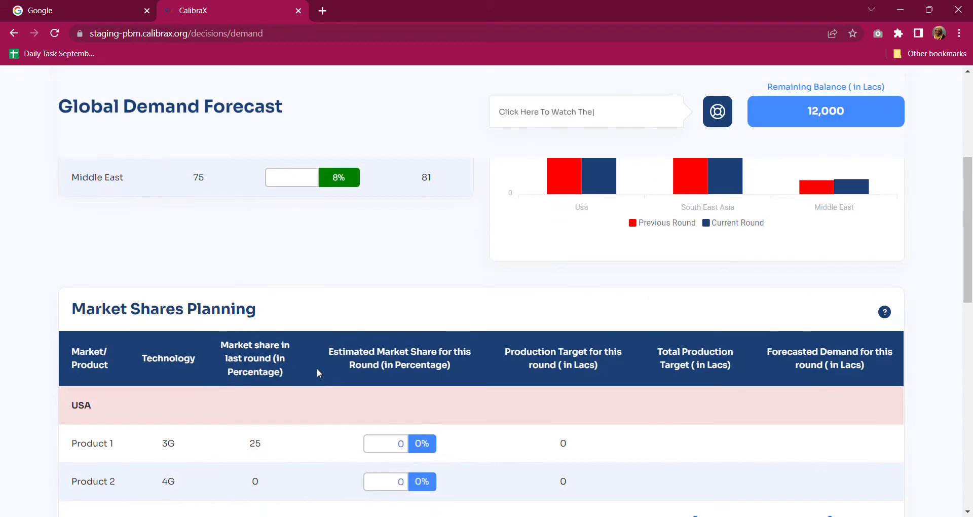
scroll(317, 368, "down", 5)
scroll(319, 373, "up", 5)
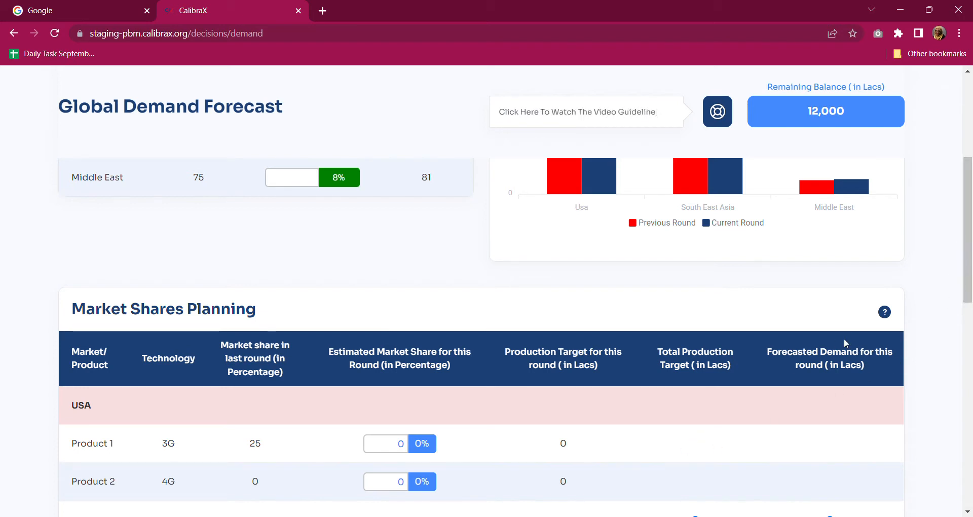
left_click(888, 313)
left_click_drag(967, 231, 967, 272)
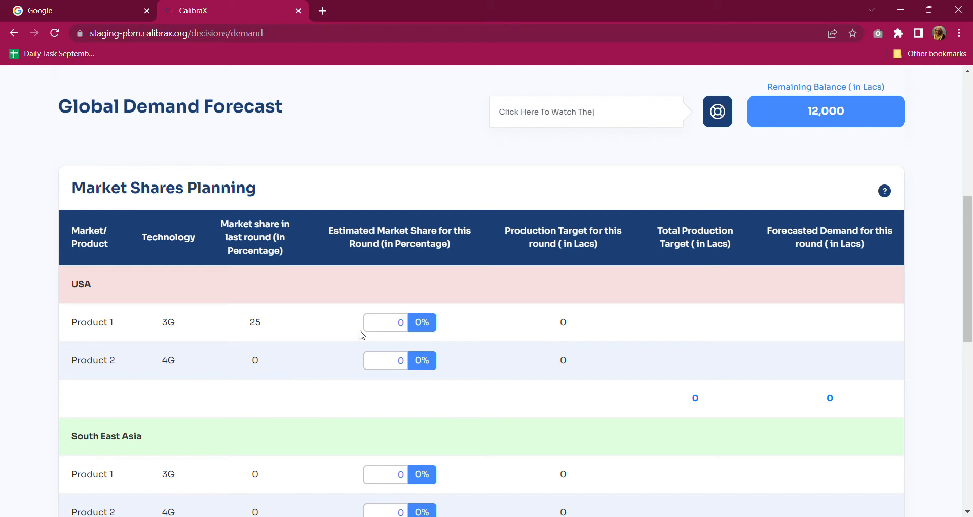
scroll(348, 419, "down", 10)
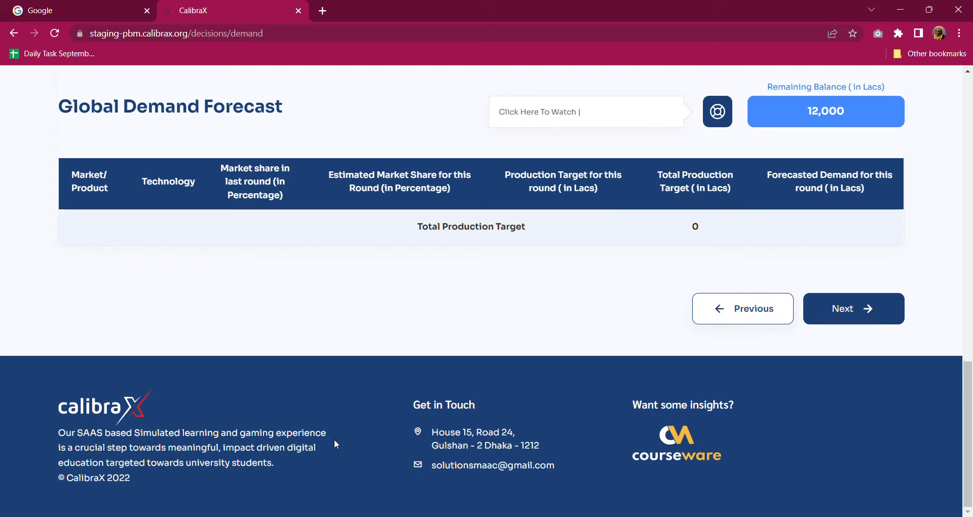
scroll(333, 439, "up", 8)
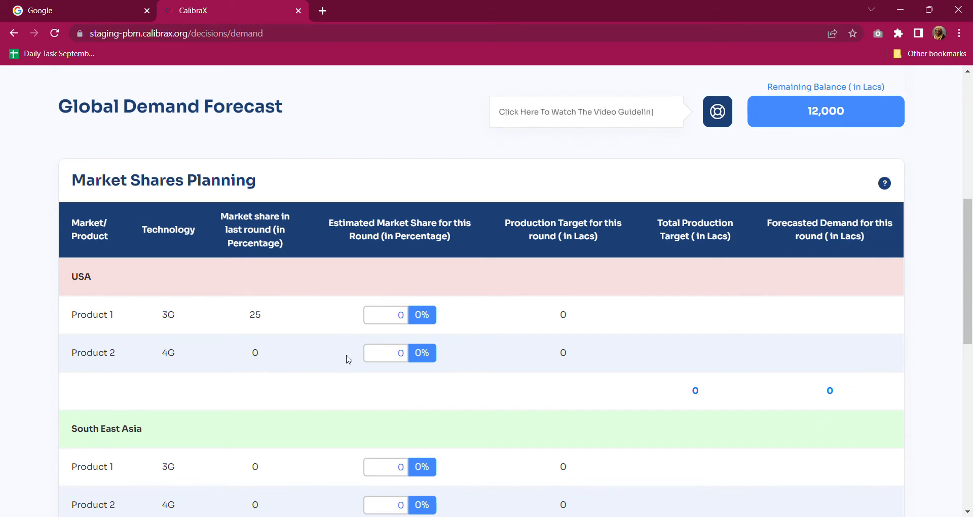
scroll(349, 359, "up", 4)
scroll(628, 375, "down", 4)
scroll(628, 375, "down", 5)
Set the predicted market growth for USA to 8%
scroll(304, 384, "up", 10)
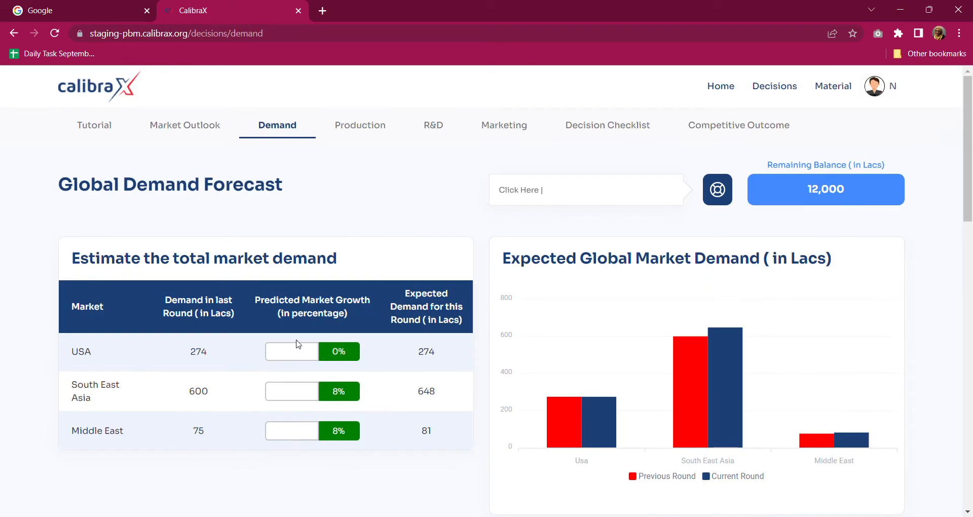
left_click(299, 350)
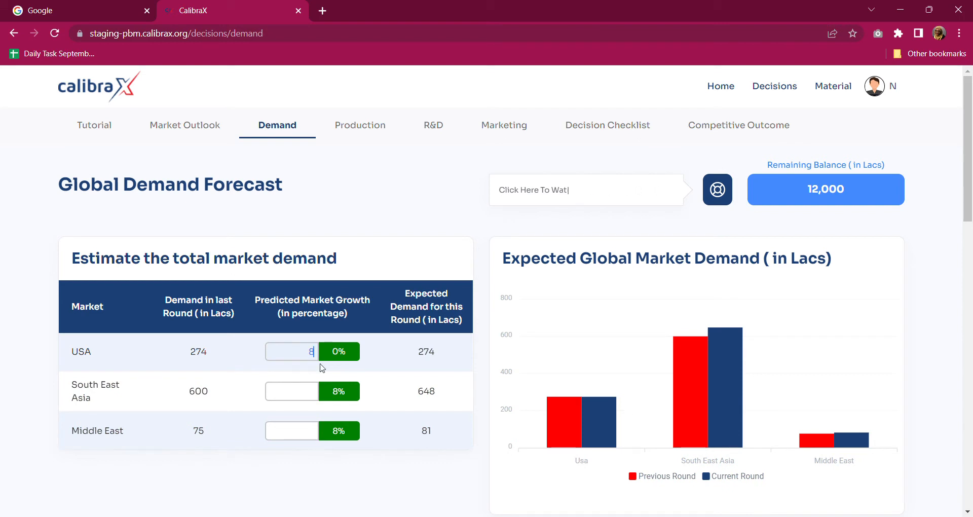
left_click(220, 372)
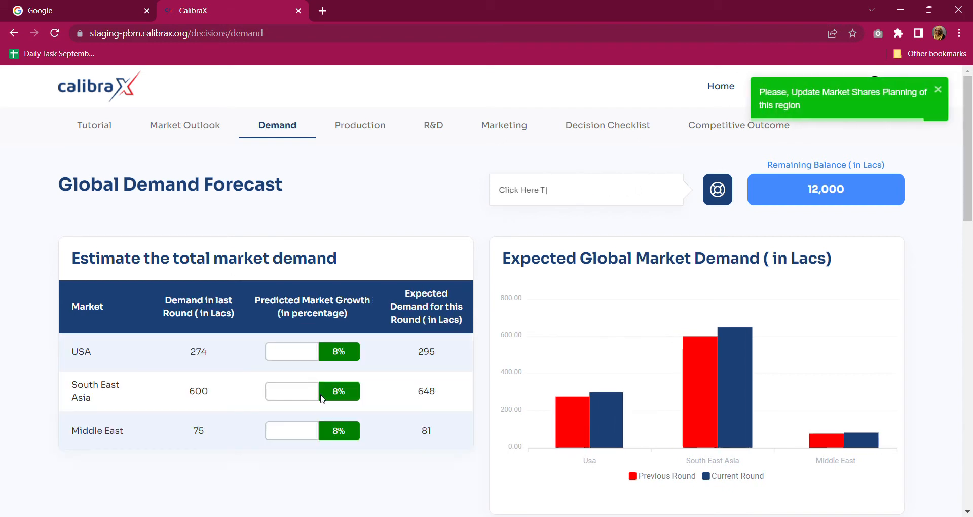
Set the predicted market growth to 8% for both South East Asia and Middle East
left_click(316, 399)
type("8")
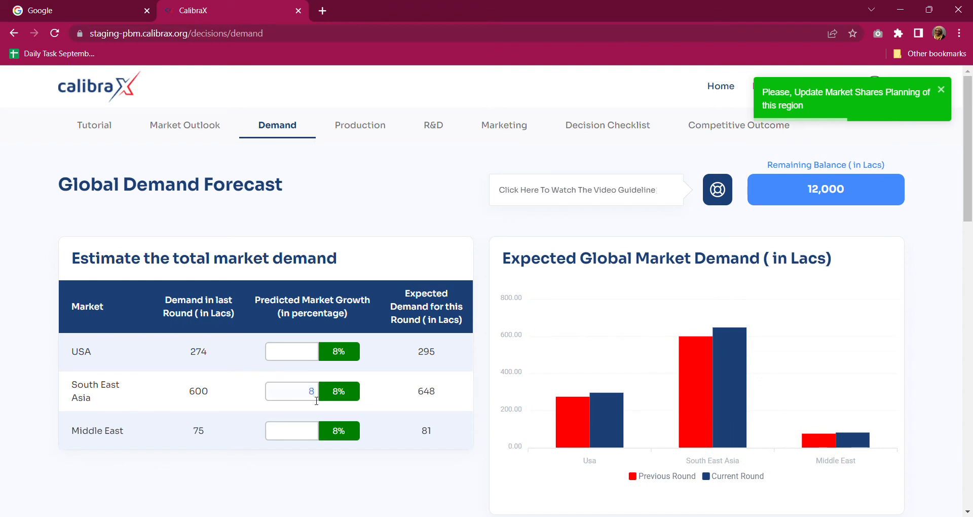
key("Return")
left_click(310, 438)
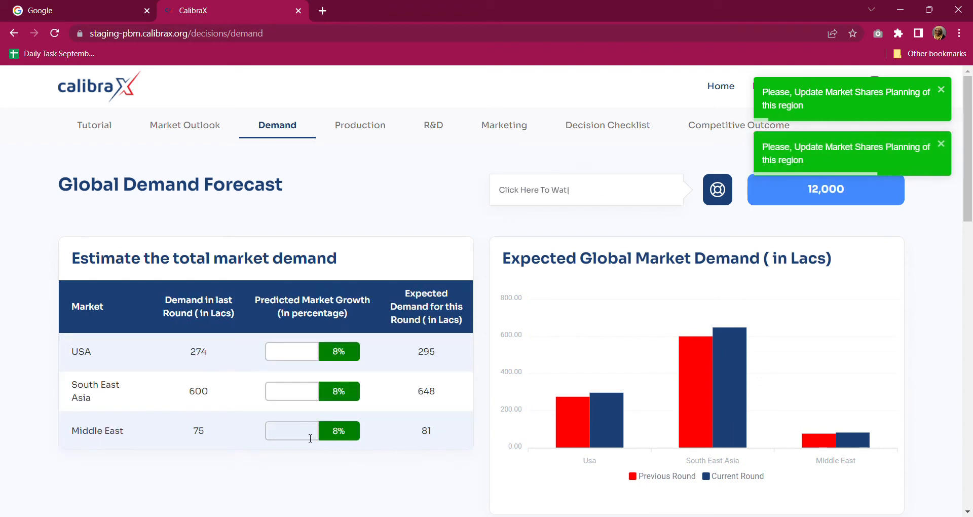
type("8")
key("Return")
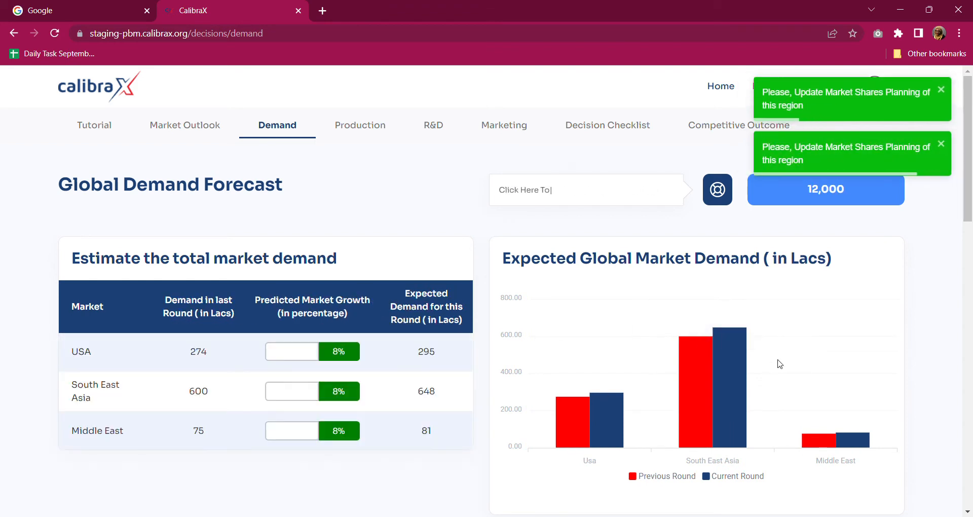
Set the estimated market share for this round to 50% for USA Product 1 and Product 2 in Market Shares Planning
scroll(779, 364, "down", 10)
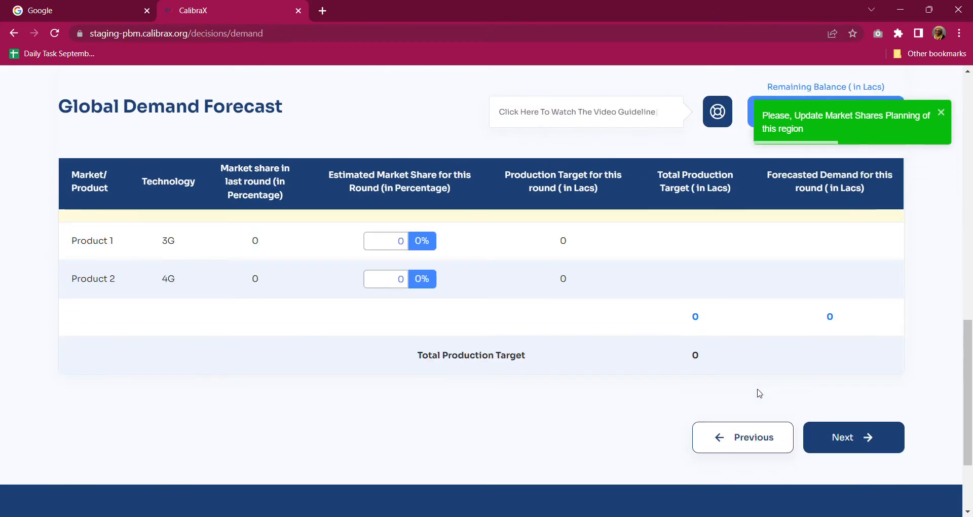
scroll(587, 453, "up", 10)
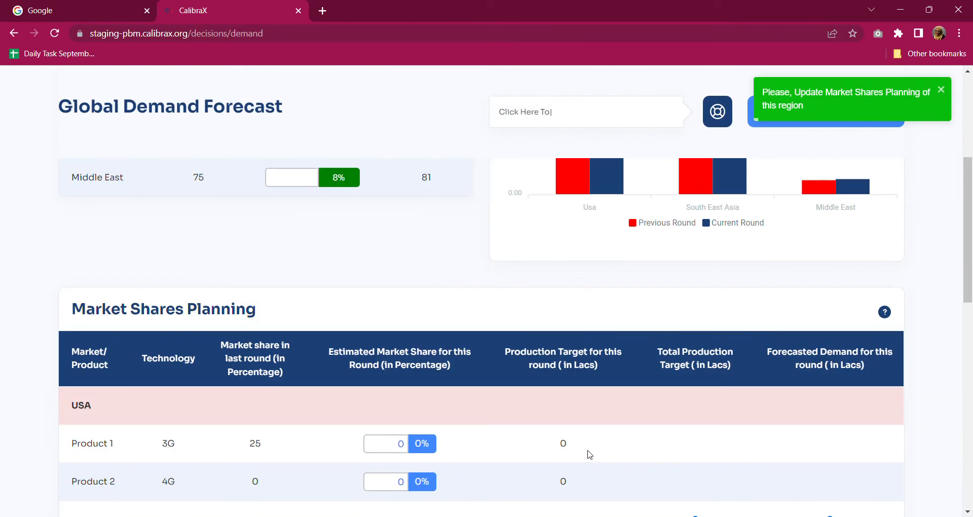
scroll(588, 454, "down", 5)
scroll(588, 454, "up", 5)
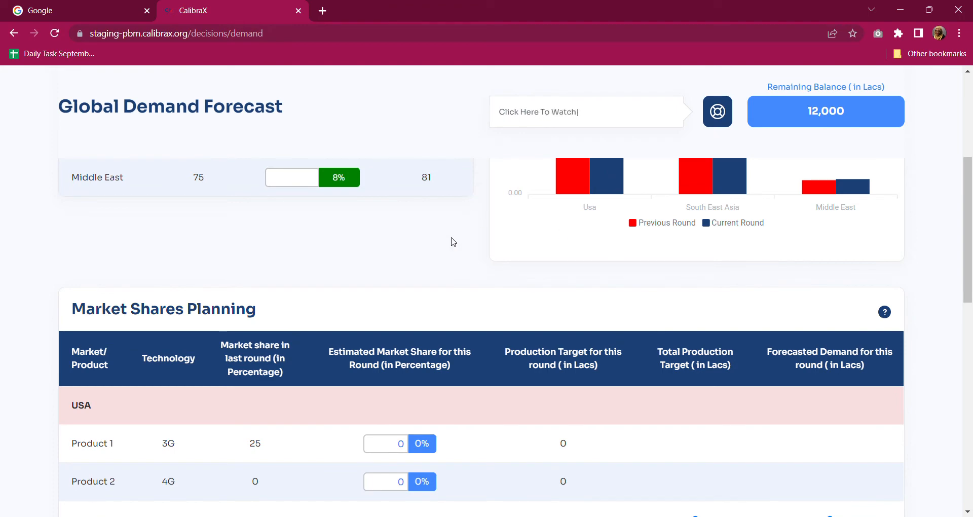
scroll(453, 242, "up", 5)
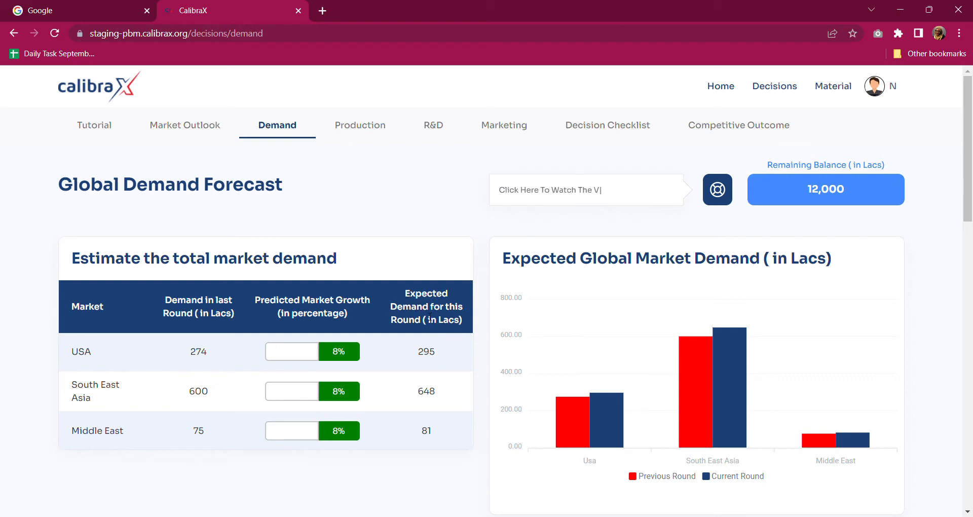
double_click(419, 354)
scroll(420, 355, "down", 5)
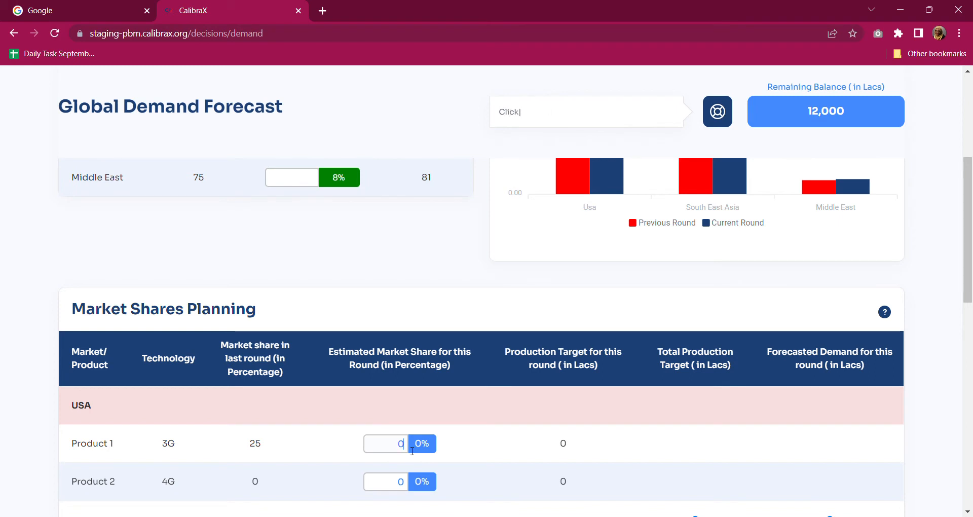
type("0")
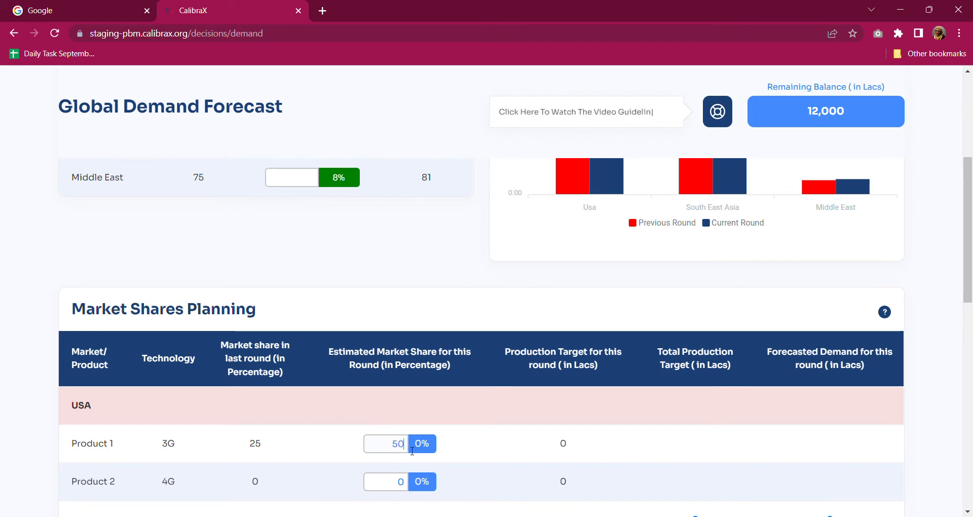
left_click(409, 486)
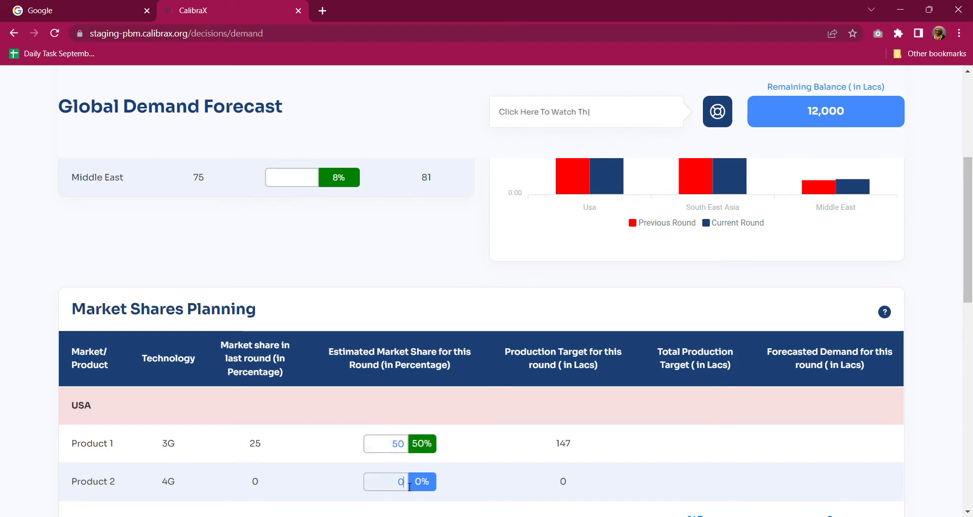
type("50")
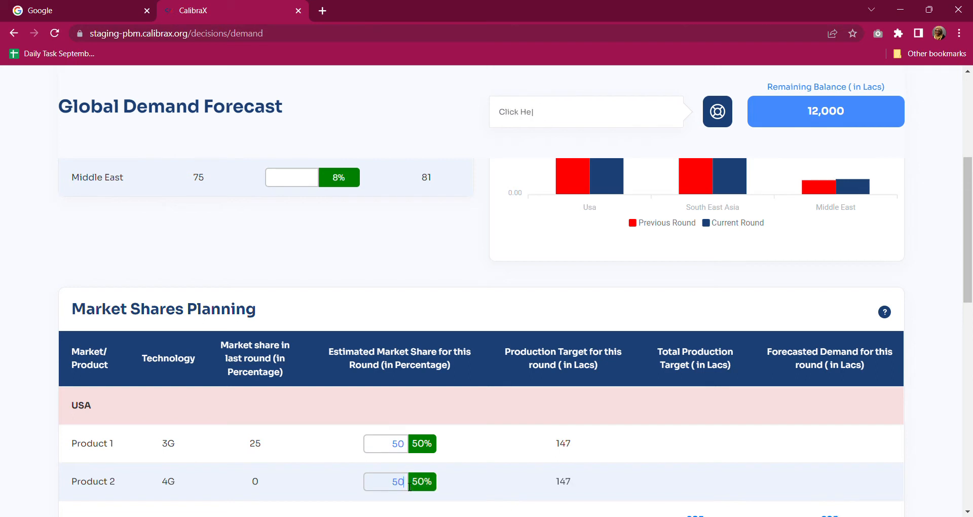
Set the estimated market share to 50% for both South East Asia products, Product 1 and Product 2
left_click_drag(967, 194, 967, 241)
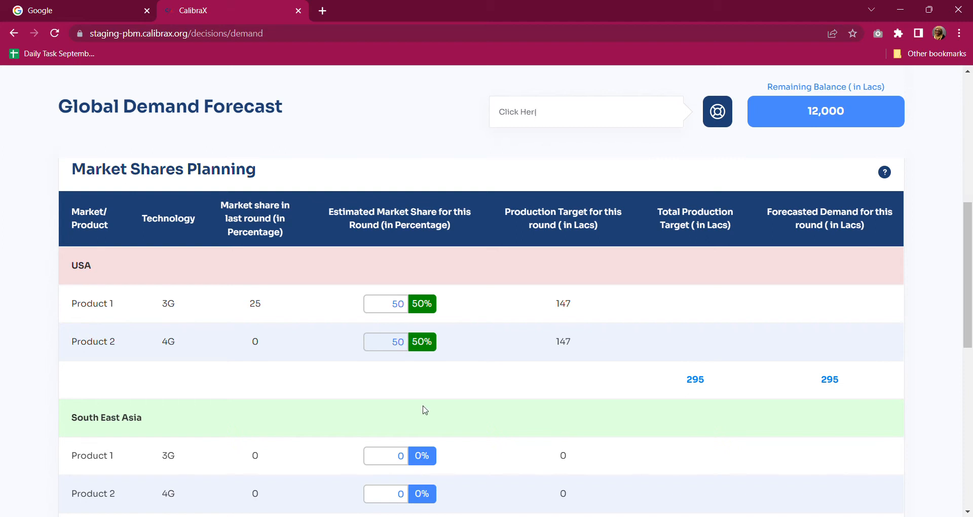
scroll(425, 409, "down", 6)
scroll(428, 400, "up", 6)
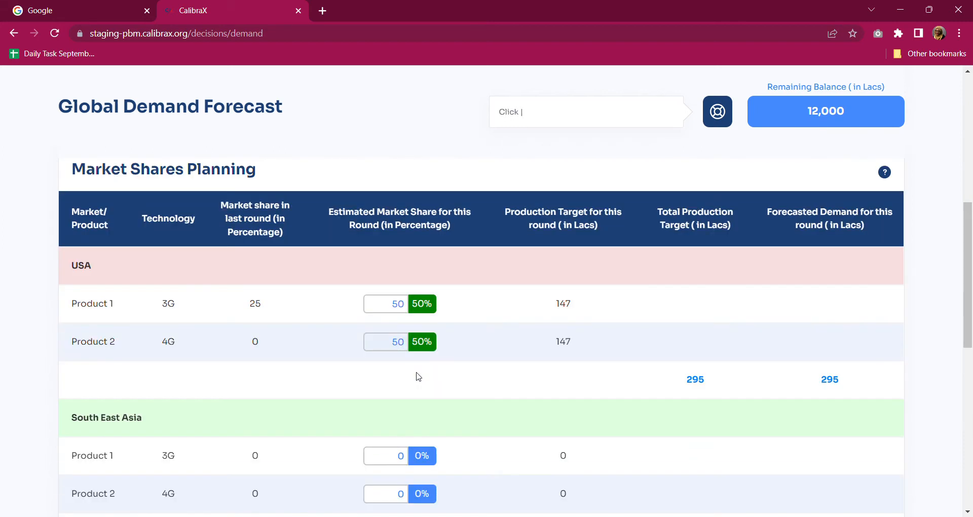
left_click(408, 464)
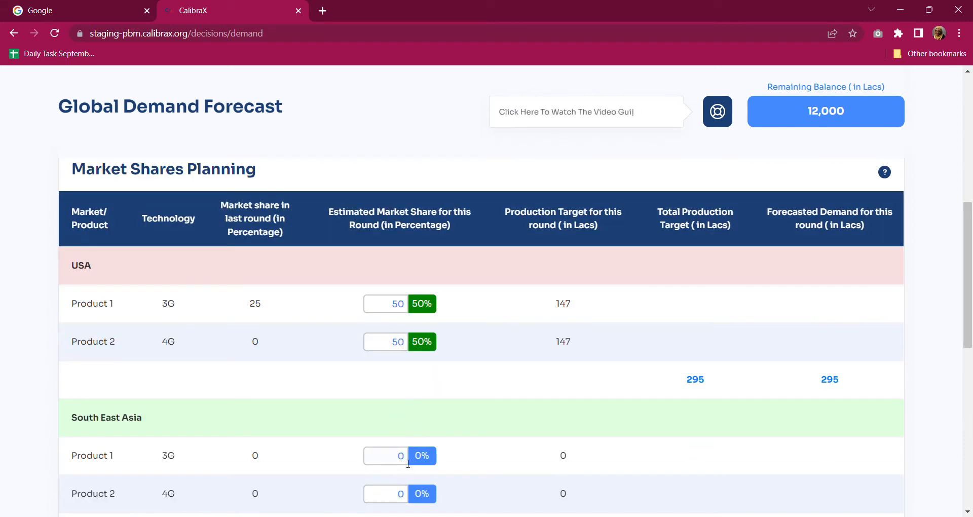
type("5")
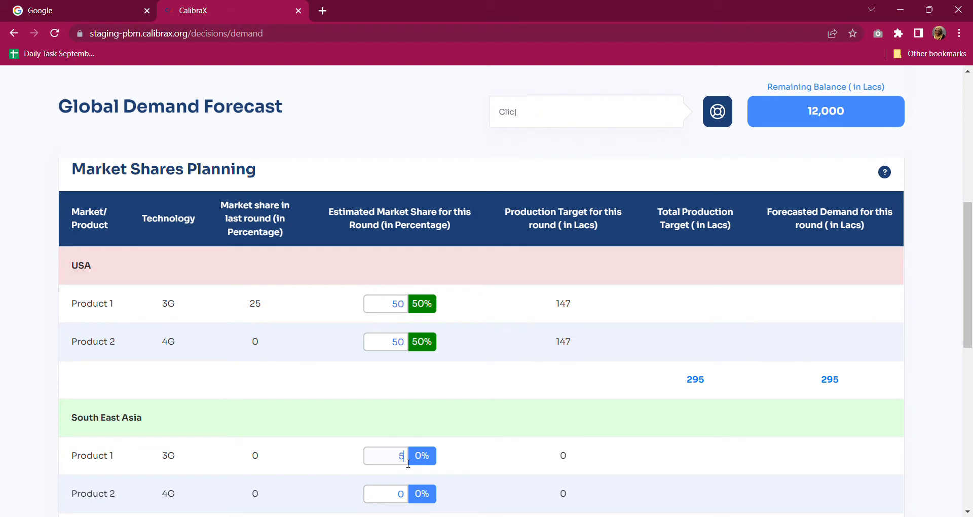
type("0")
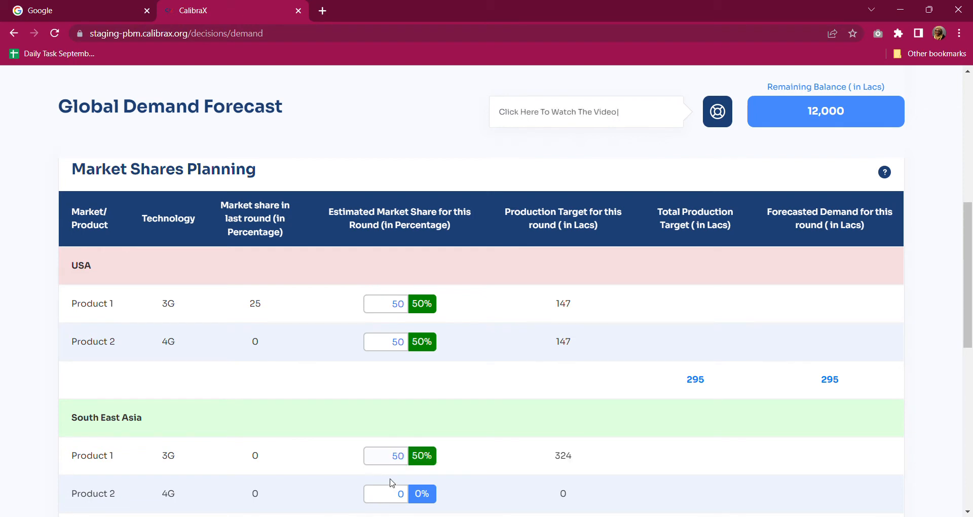
scroll(408, 385, "down", 5)
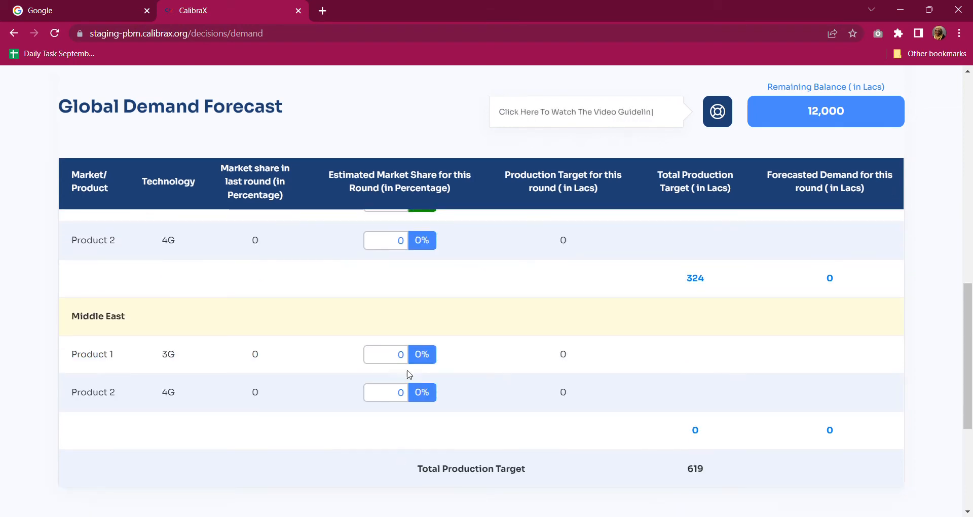
left_click(404, 242)
type("50")
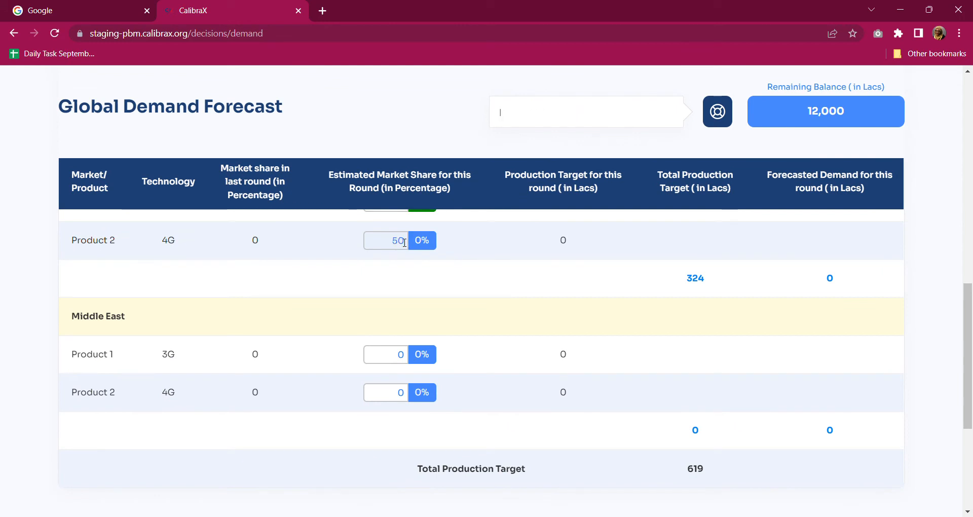
Set the estimated market share to 50% for both Middle East products, Product 1 and Product 2
left_click(409, 356)
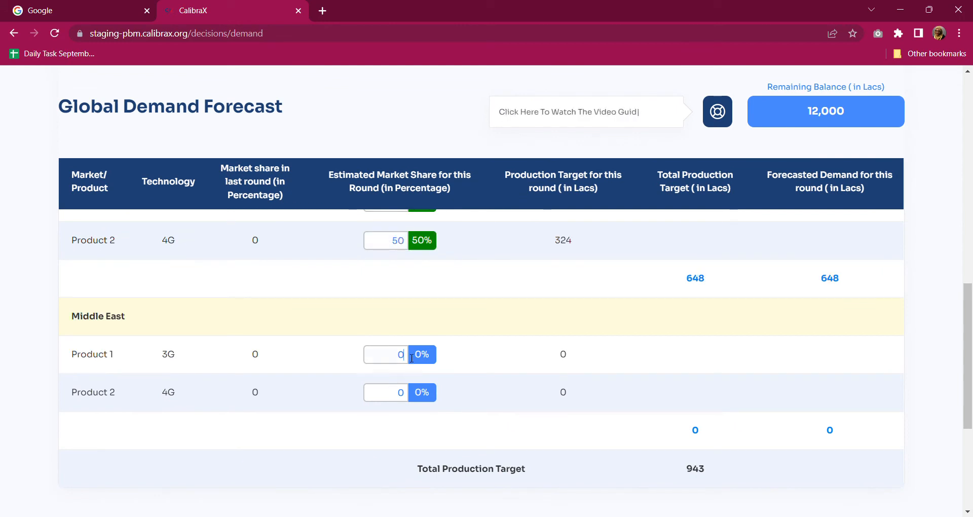
type("5")
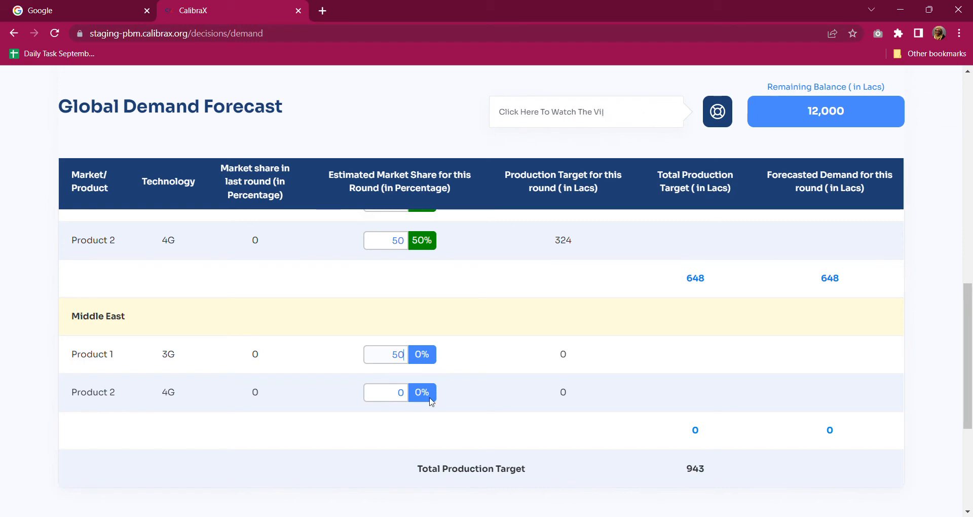
left_click(409, 398)
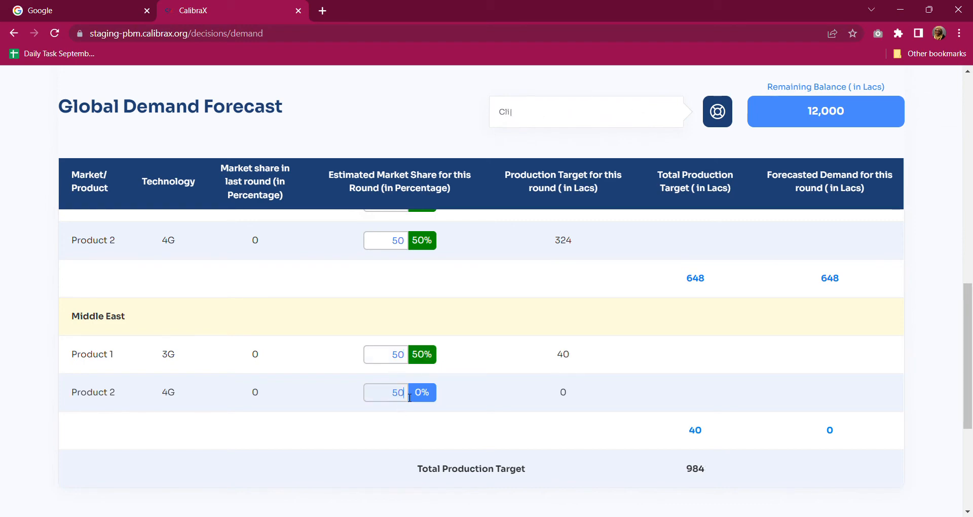
type("50")
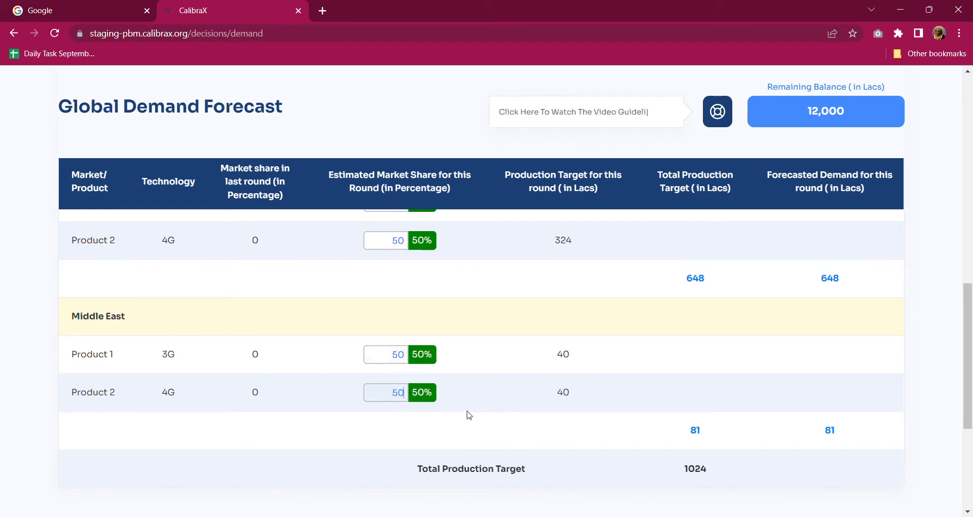
Compare each market's expected demand with the estimated market shares and production targets in the Market Shares Planning table
scroll(467, 414, "up", 5)
scroll(467, 424, "up", 6)
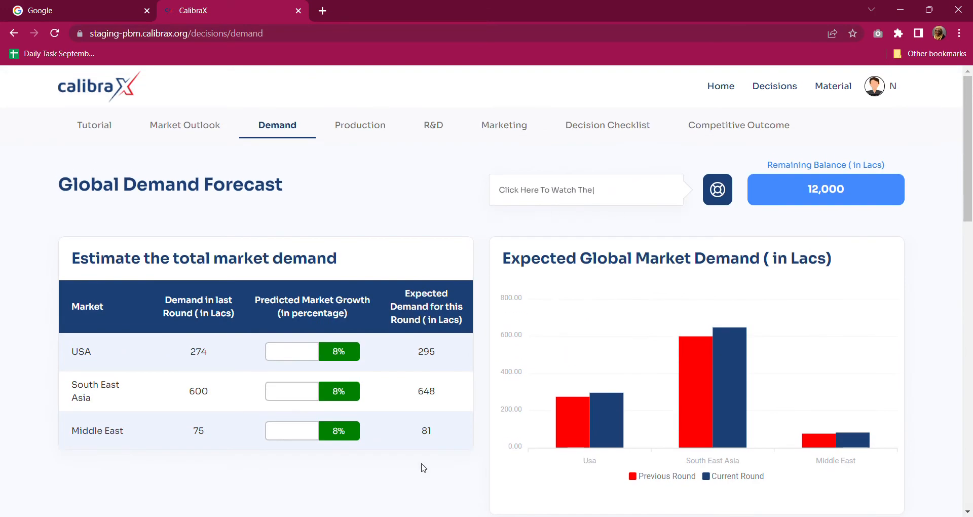
scroll(446, 452, "down", 4)
scroll(415, 395, "up", 2)
scroll(443, 422, "down", 5)
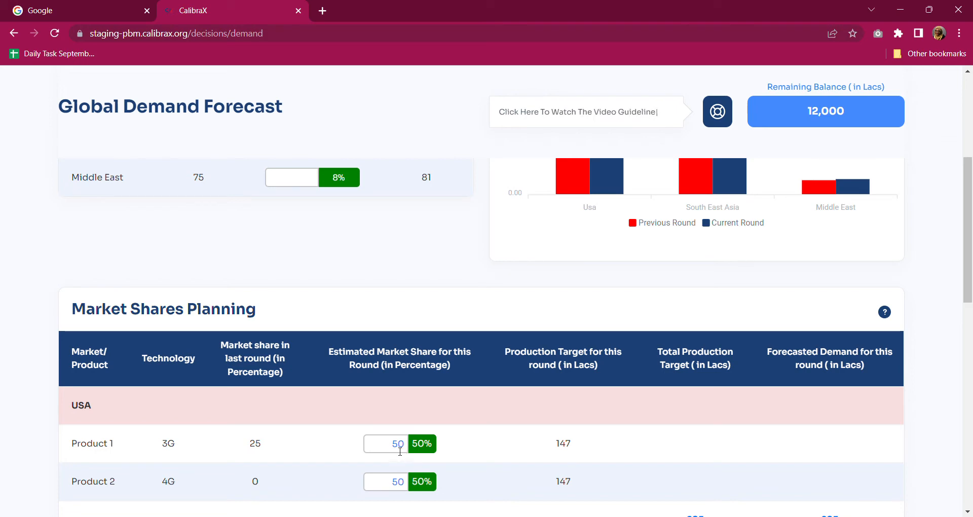
scroll(424, 421, "up", 5)
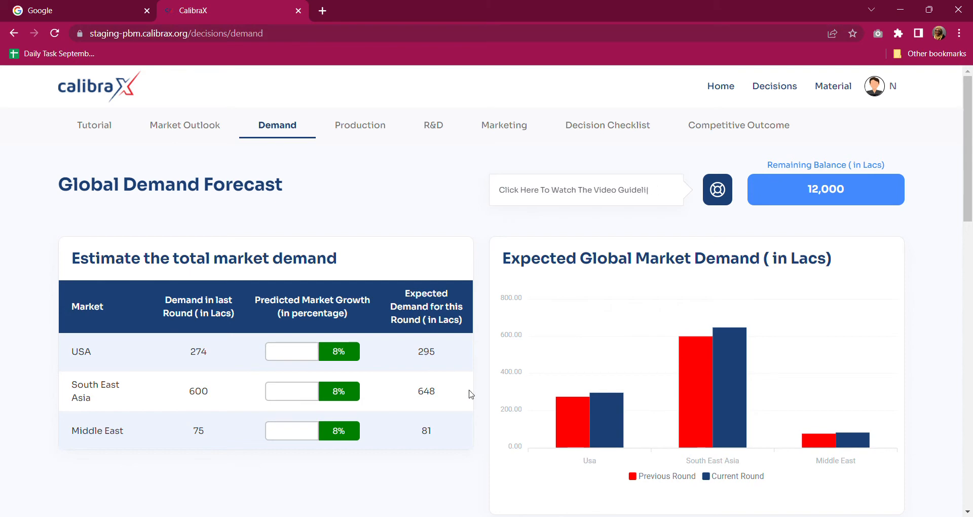
scroll(471, 395, "down", 5)
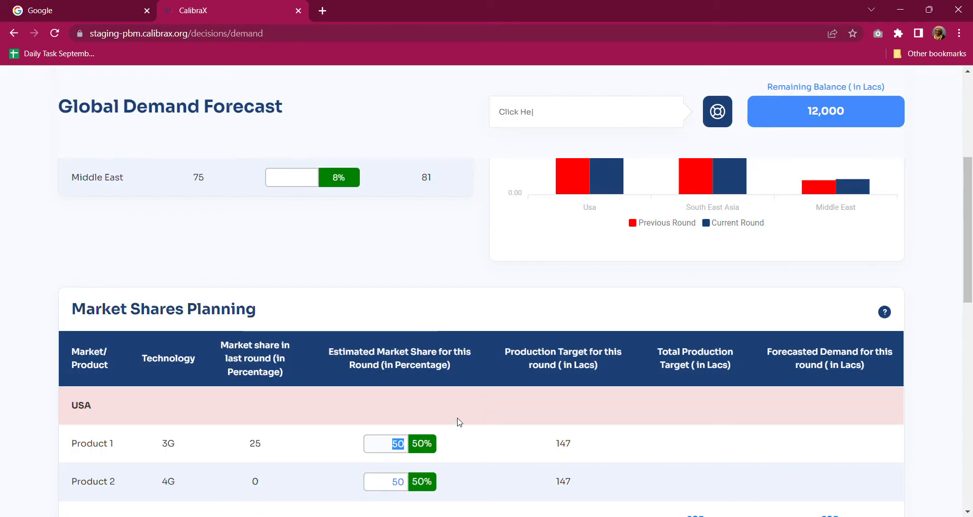
left_click(387, 451)
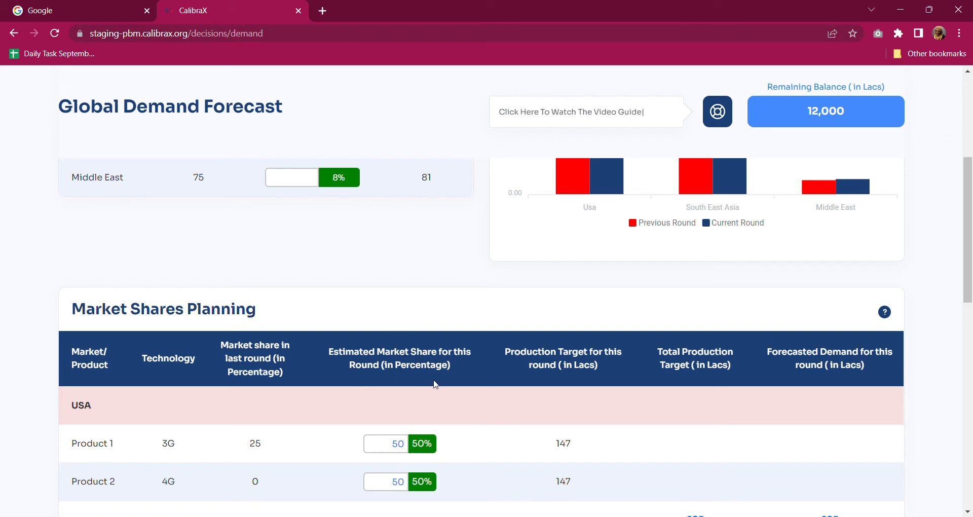
scroll(420, 403, "up", 4)
scroll(420, 403, "up", 1)
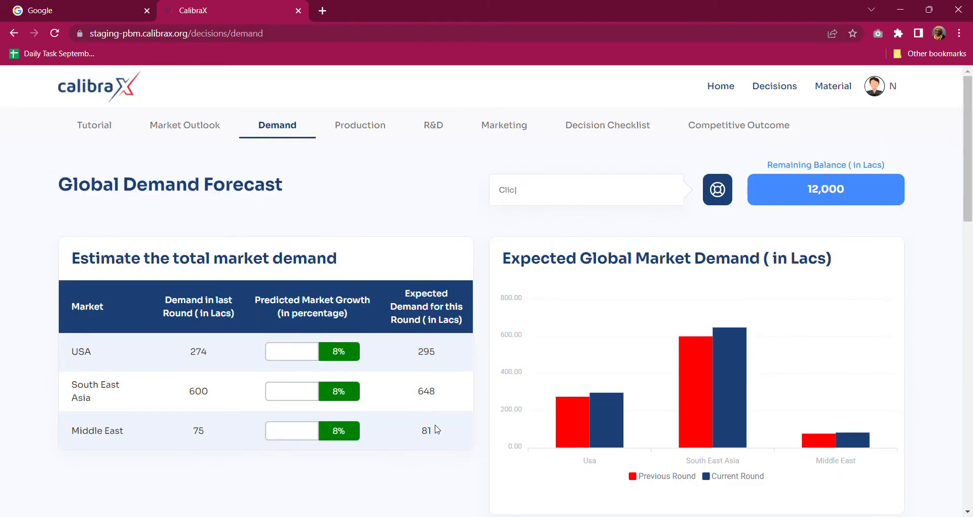
scroll(427, 362, "down", 10)
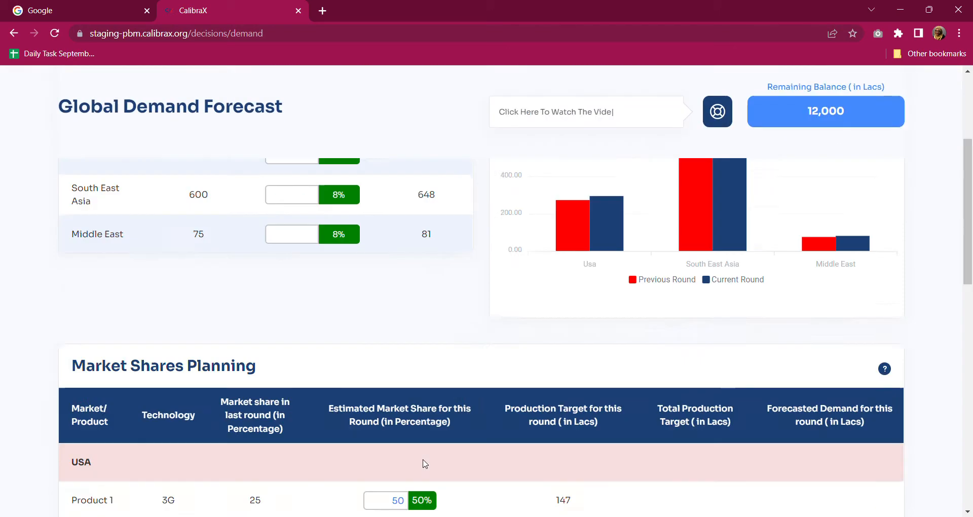
scroll(410, 395, "up", 5)
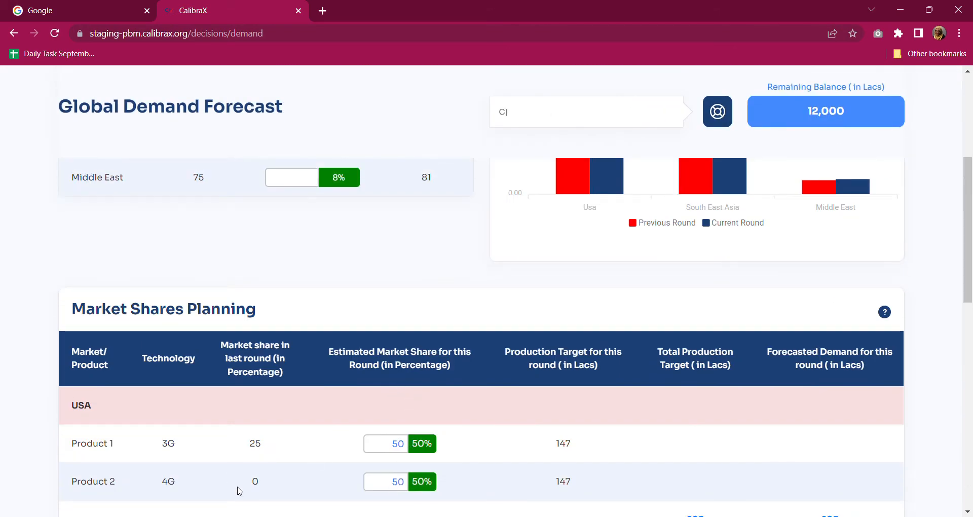
scroll(314, 405, "up", 5)
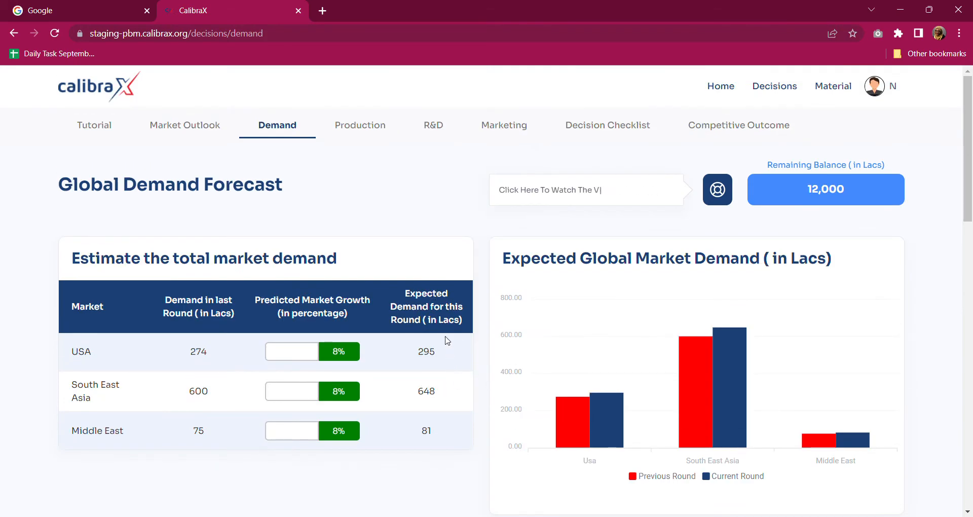
scroll(354, 435, "down", 10)
scroll(296, 425, "up", 5)
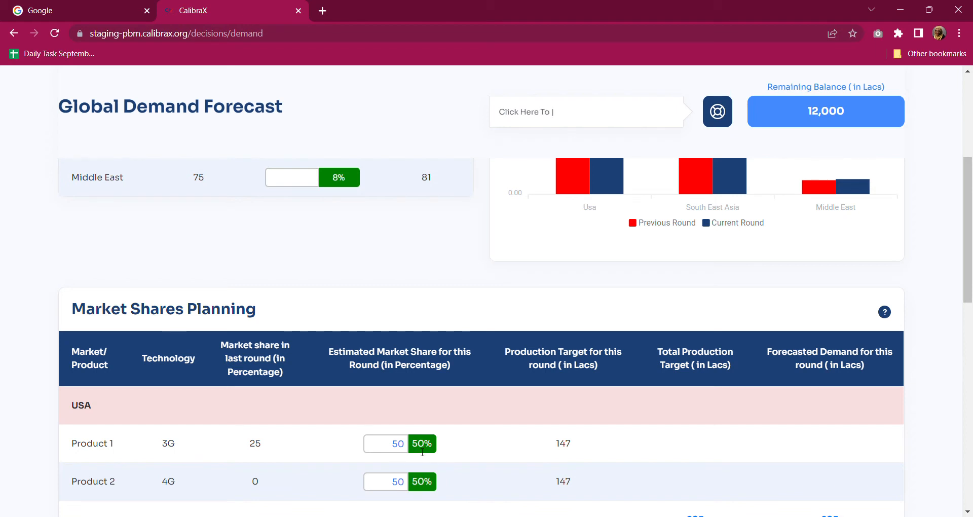
Continue to the Production section and play its video guideline
scroll(615, 332, "down", 10)
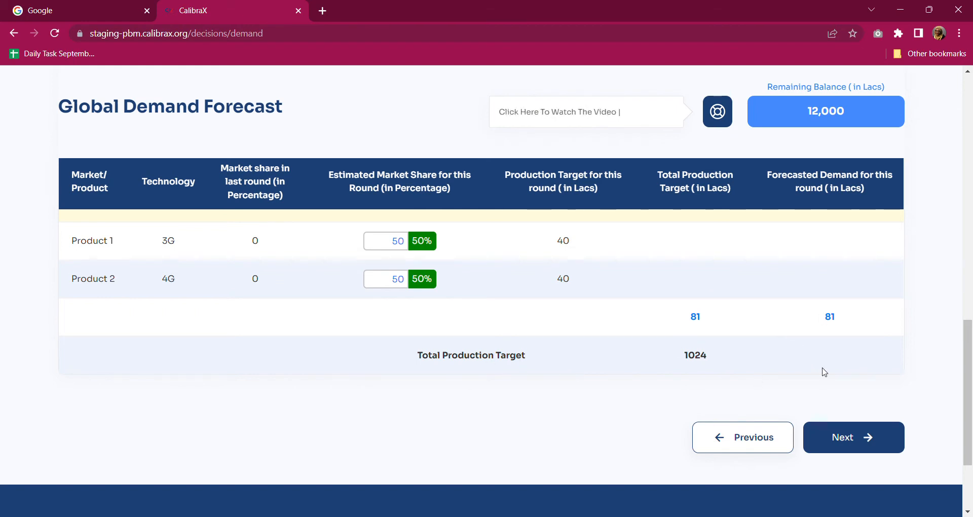
left_click(859, 441)
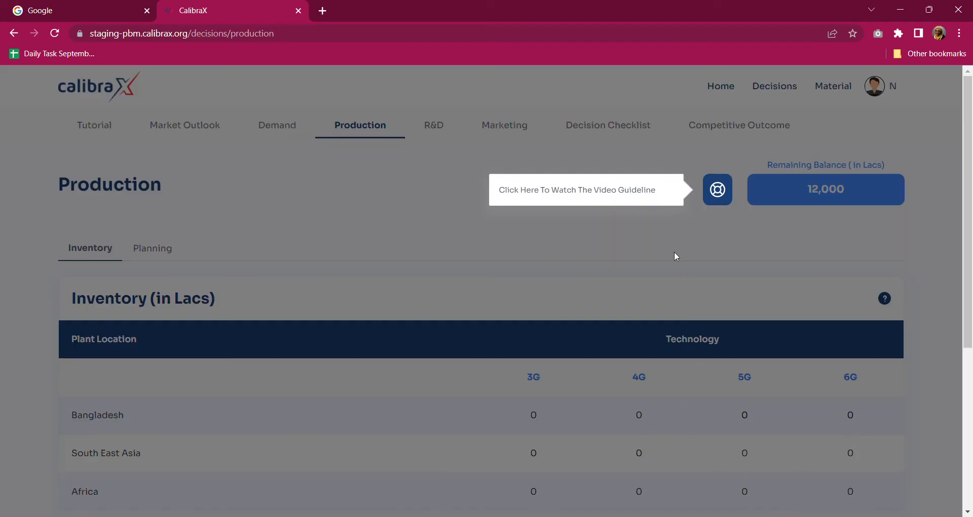
left_click(717, 190)
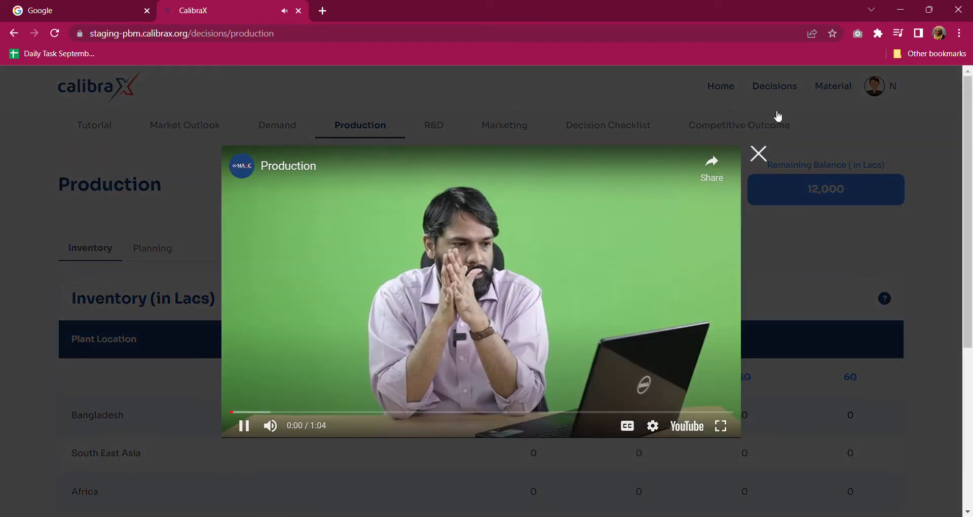
Close the video guideline, review the inventory table by plant location and technology, and continue to the Production planning page
left_click(759, 153)
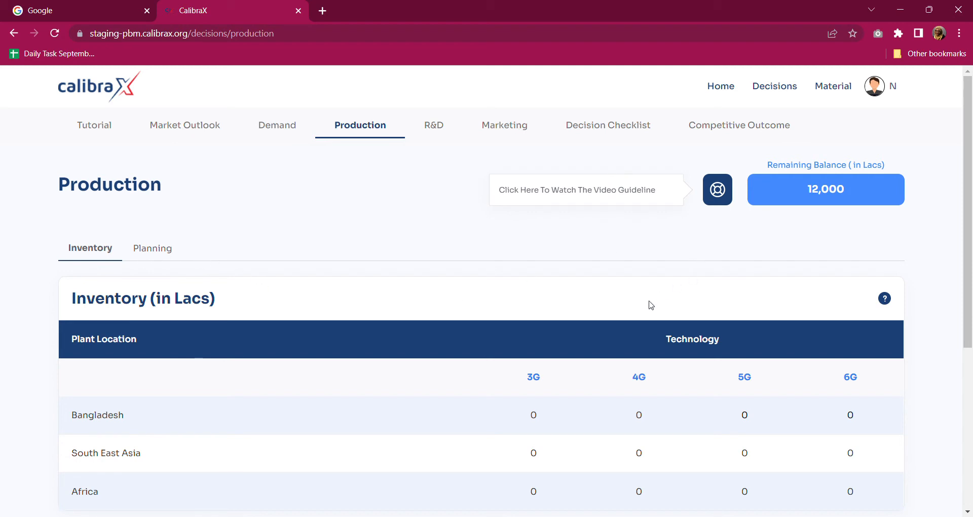
left_click_drag(967, 202, 969, 214)
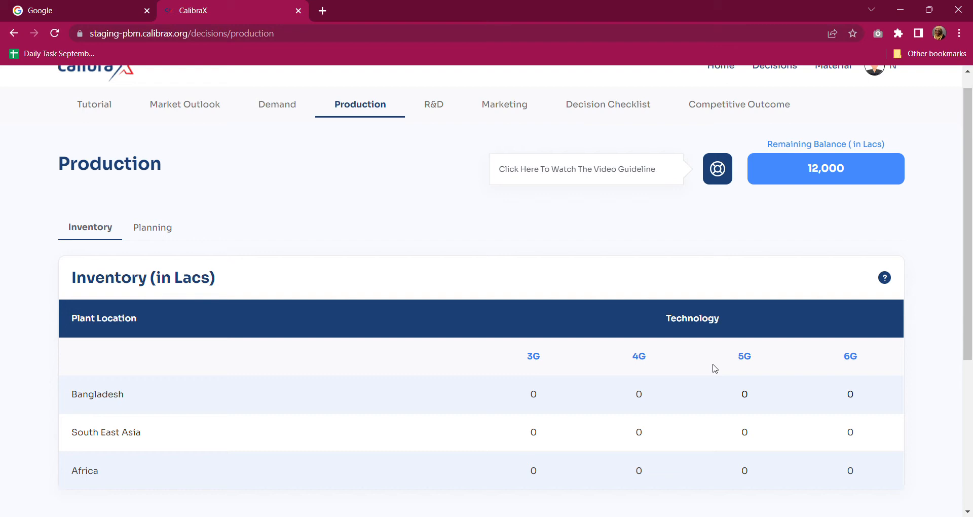
scroll(641, 355, "down", 5)
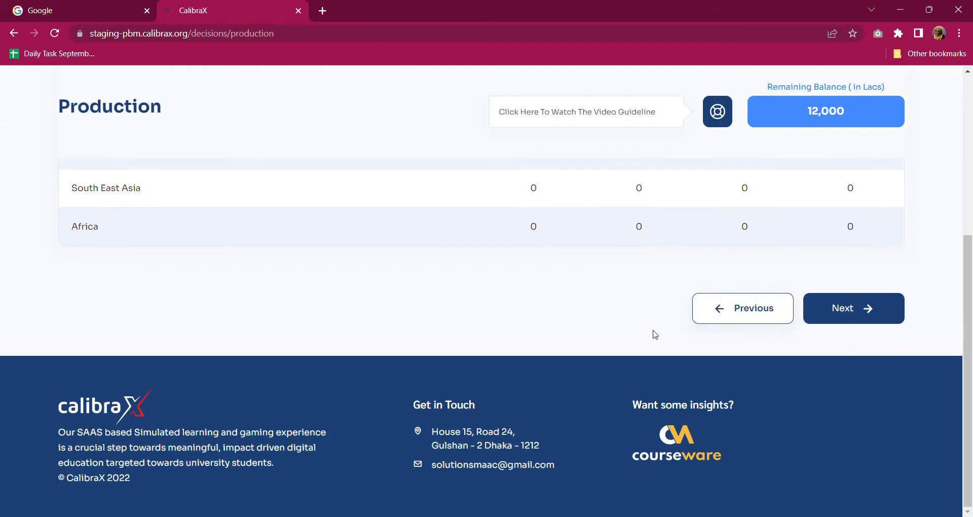
scroll(605, 347, "up", 5)
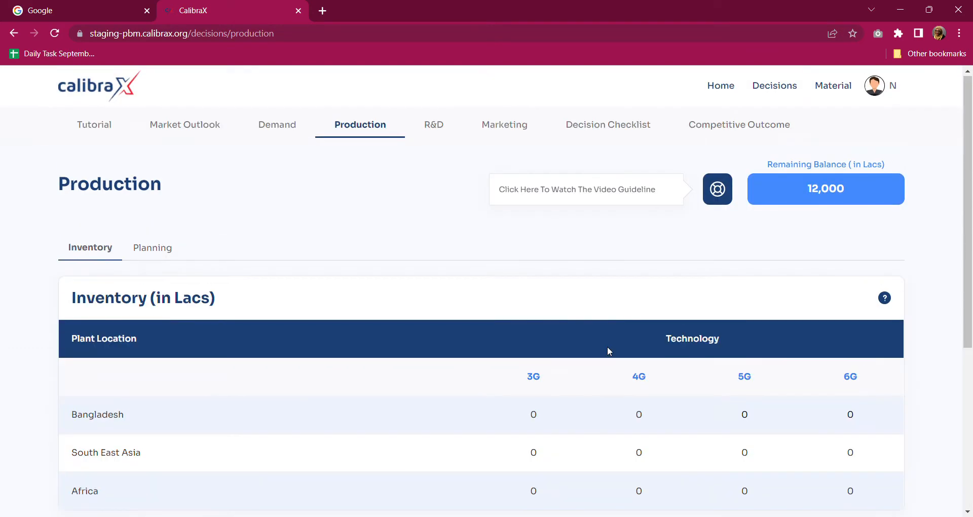
scroll(875, 295, "down", 5)
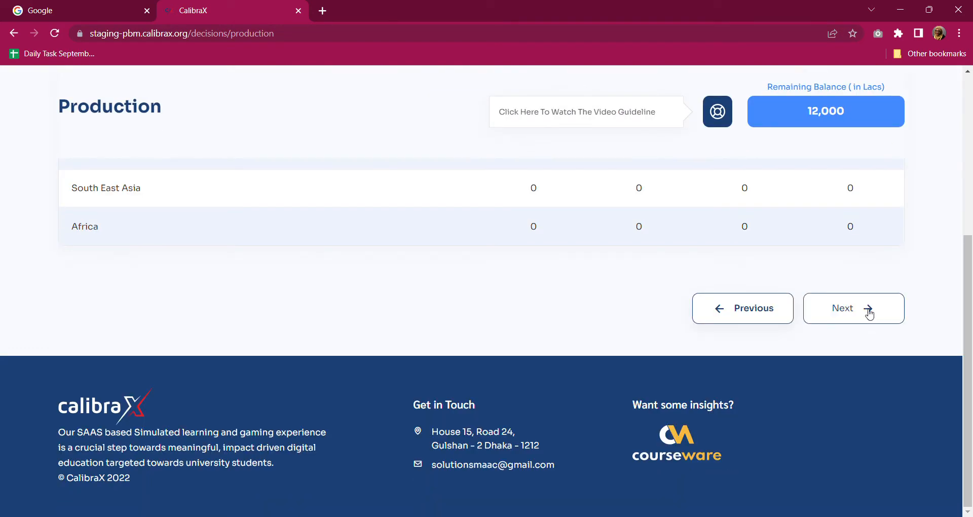
left_click(868, 311)
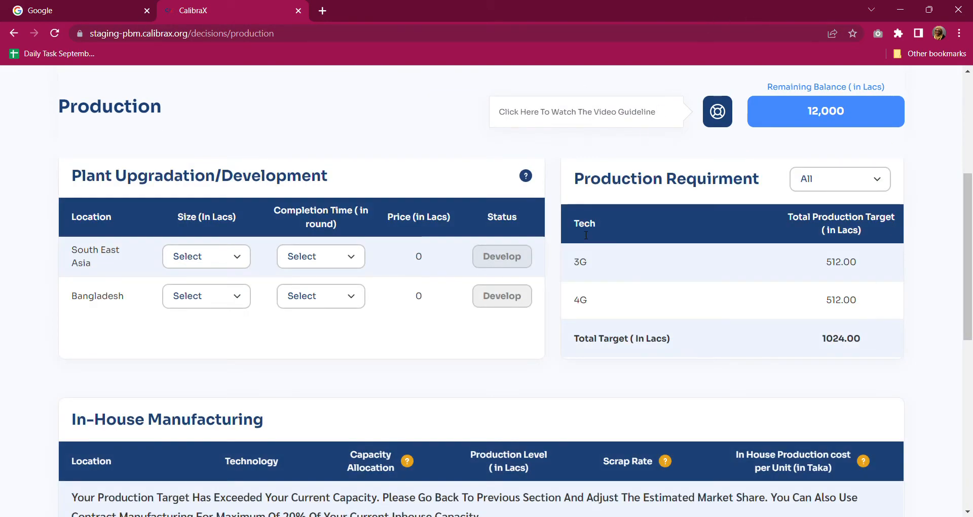
Examine the current plant capacity, the manufacturing sections and the upgrade options for South East Asia and Bangladesh
scroll(497, 261, "up", 5)
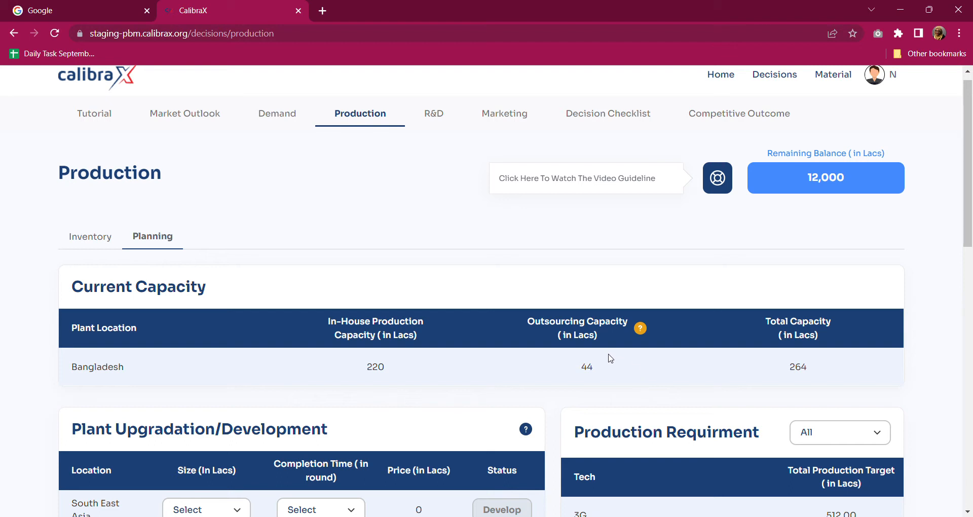
left_click_drag(970, 165, 971, 307)
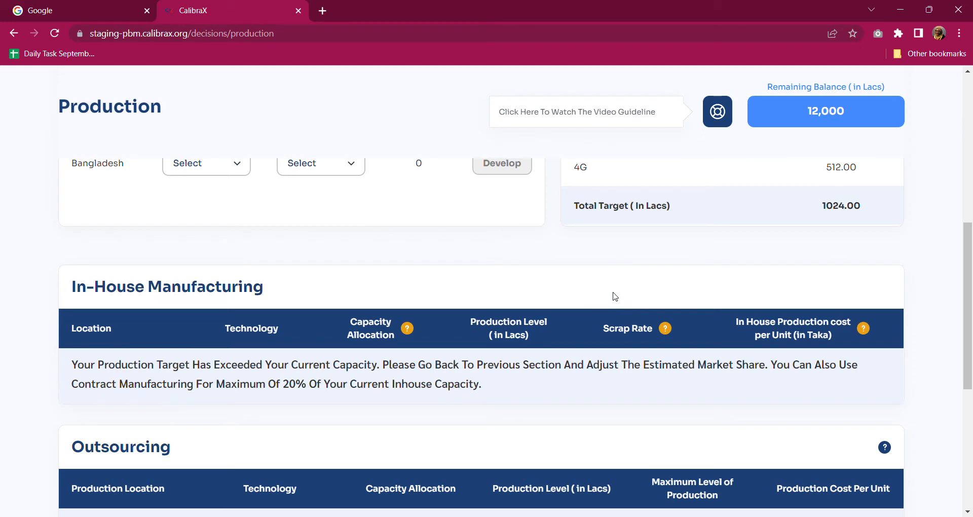
scroll(581, 346, "up", 8)
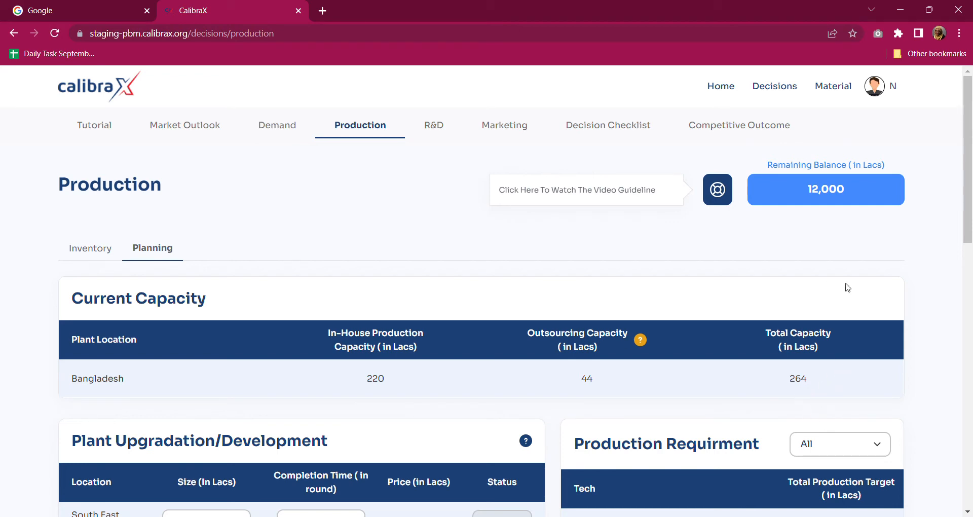
scroll(482, 369, "down", 5)
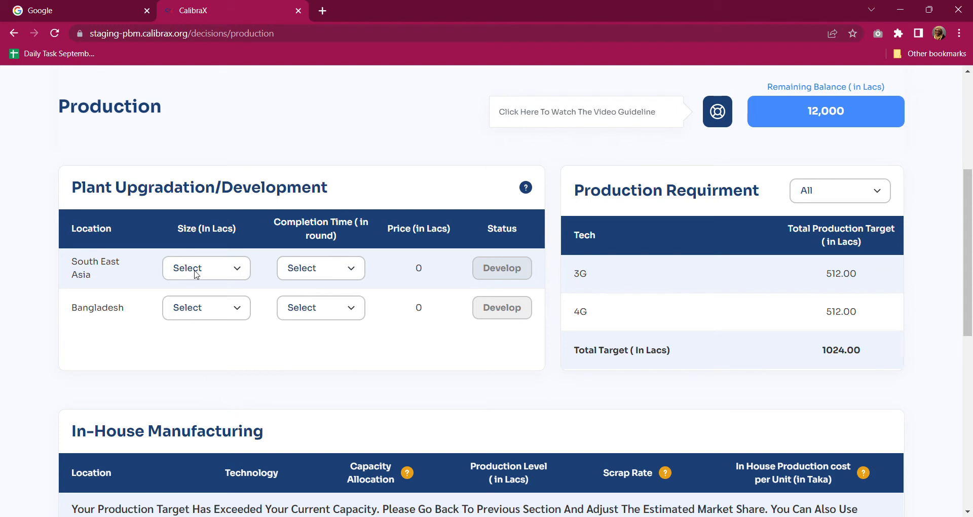
left_click(202, 310)
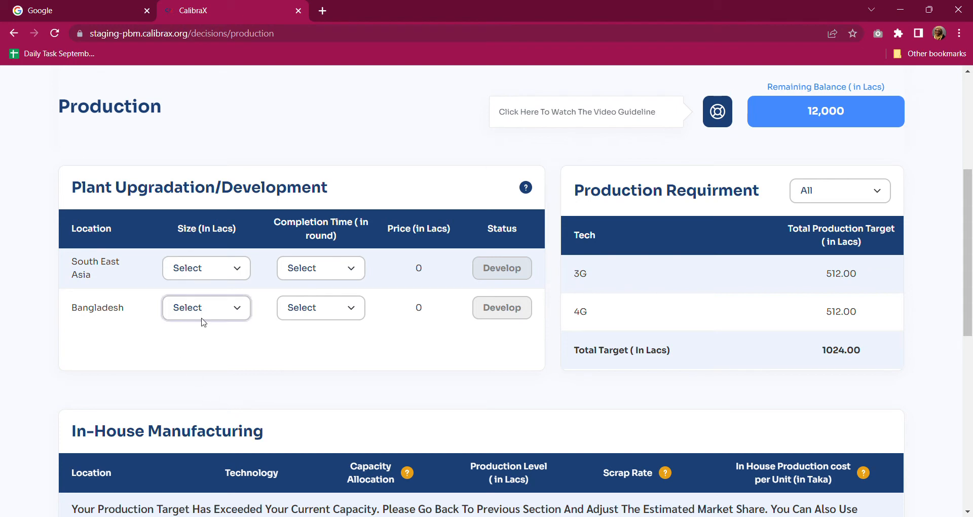
left_click(364, 380)
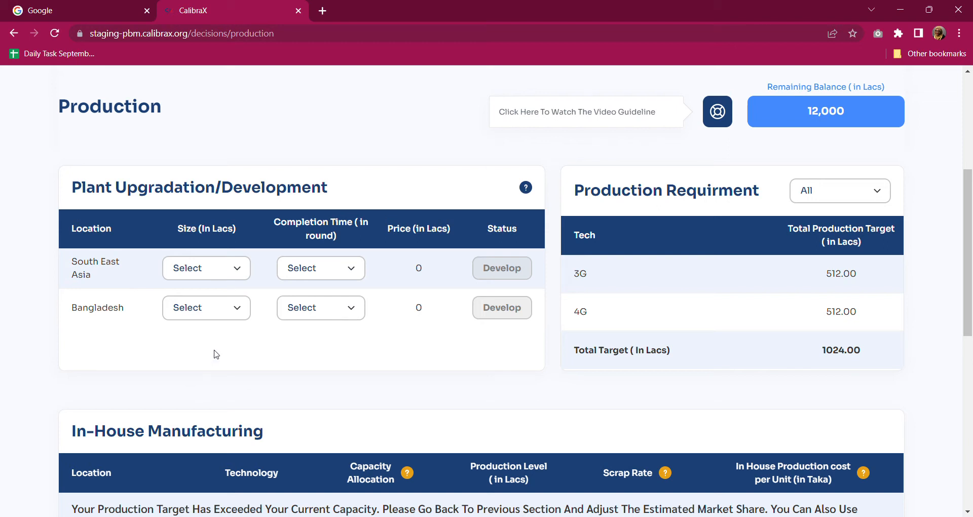
left_click(228, 277)
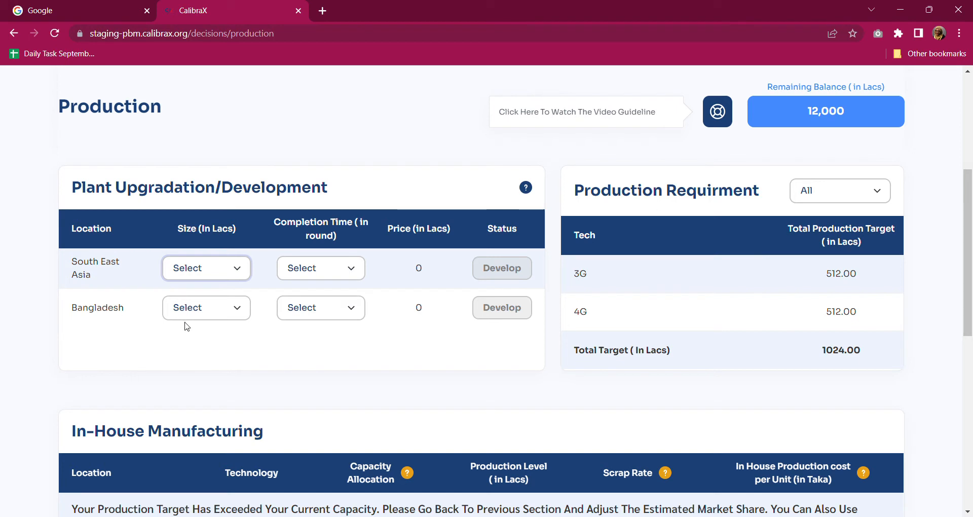
left_click(310, 275)
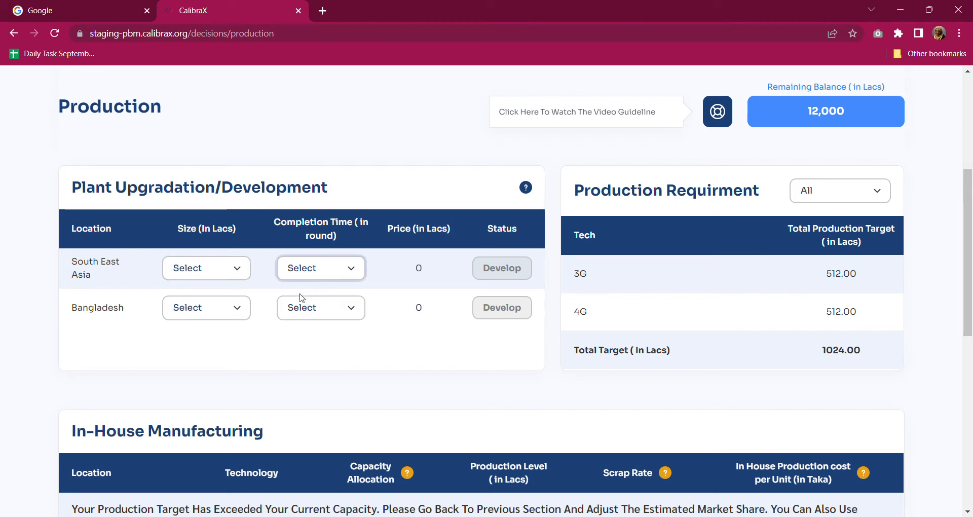
Set the South East Asia plant development to size 25 lacs with a completion time of 2 rounds
left_click(295, 367)
left_click(312, 277)
key("Down")
left_click(213, 277)
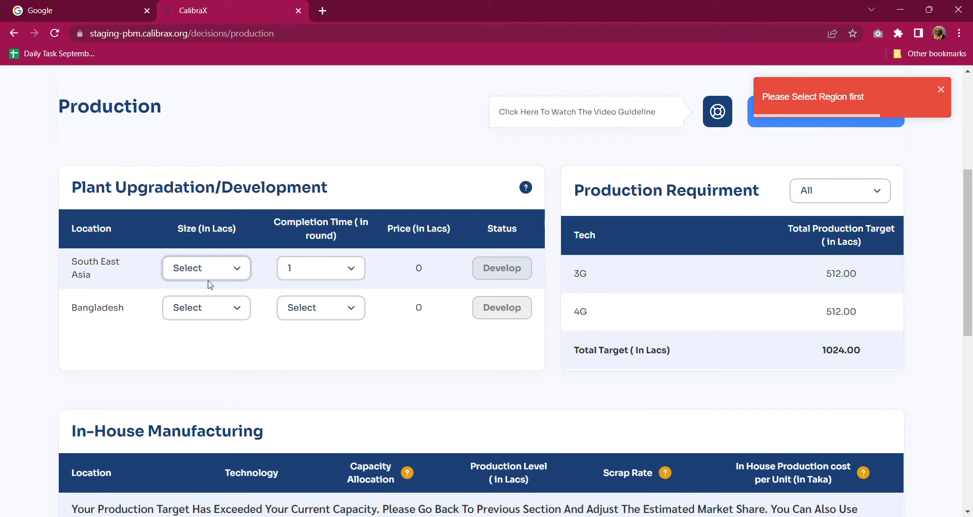
left_click(197, 304)
left_click(334, 277)
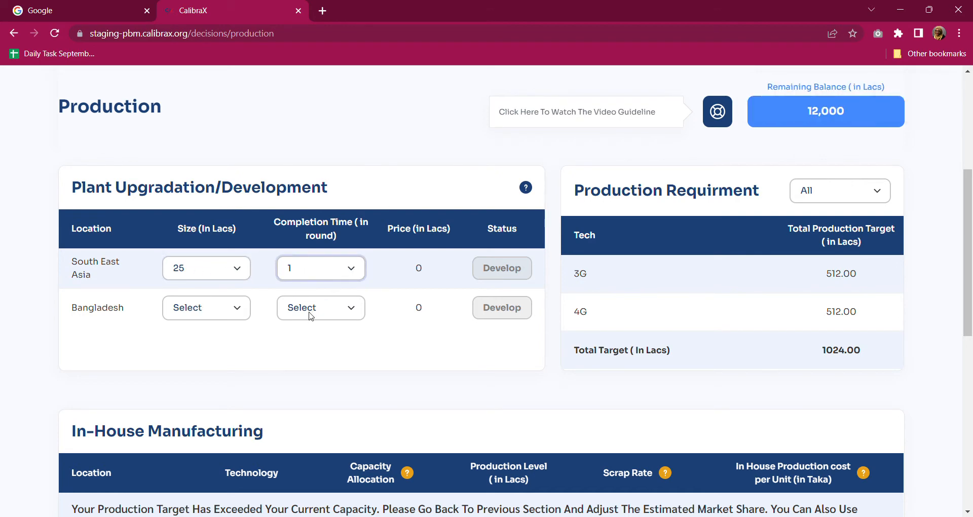
left_click(310, 314)
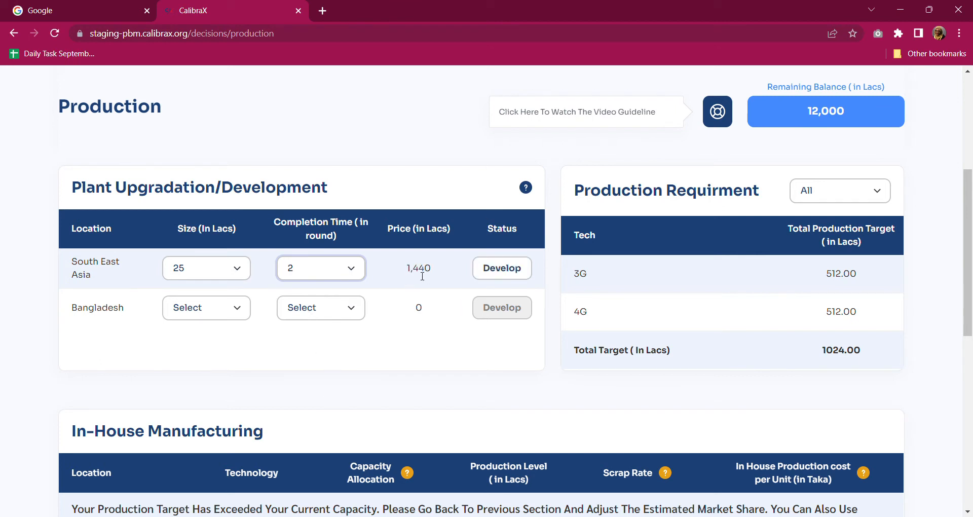
Check the price of the South East Asia plant development and its confirmation, and cancel without developing
left_click_drag(407, 274, 443, 274)
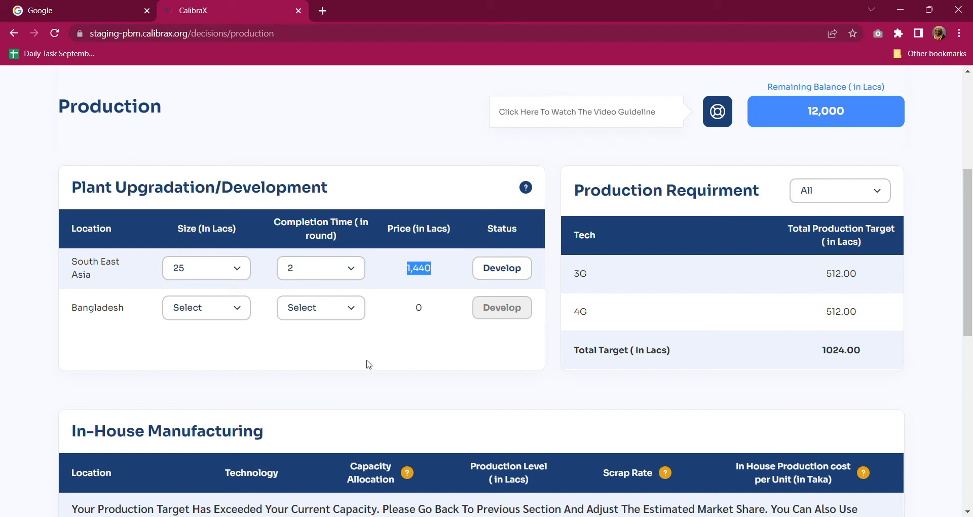
left_click(501, 271)
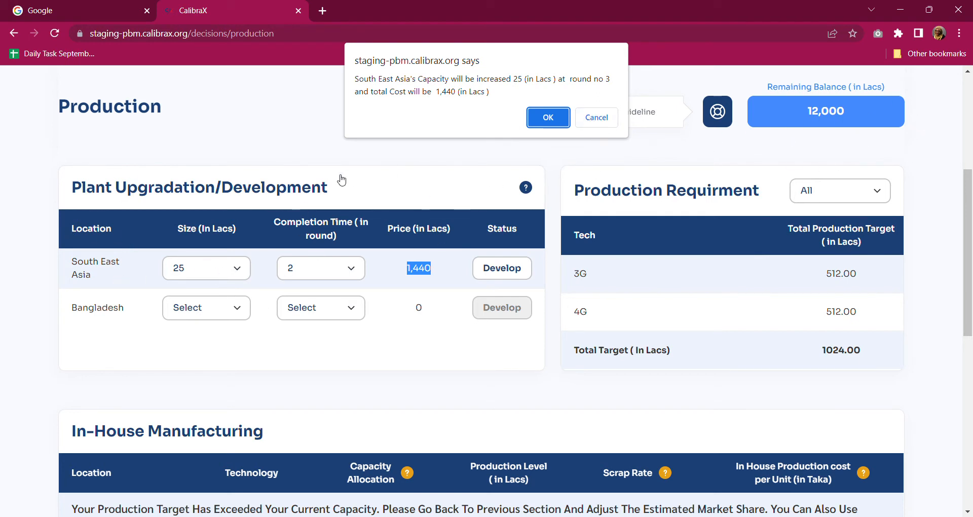
left_click(599, 121)
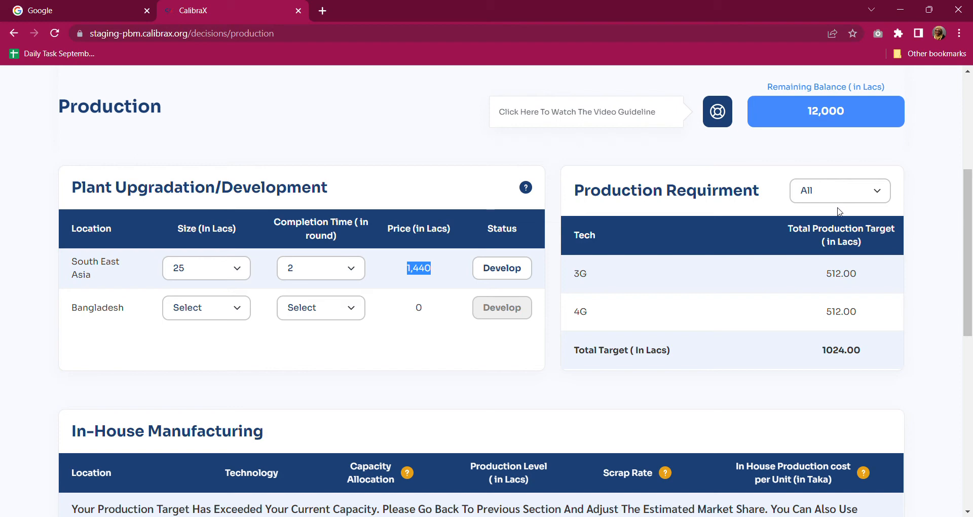
Read the In-House Manufacturing and Outsourcing sections and check them against the production requirement
scroll(686, 332, "down", 5)
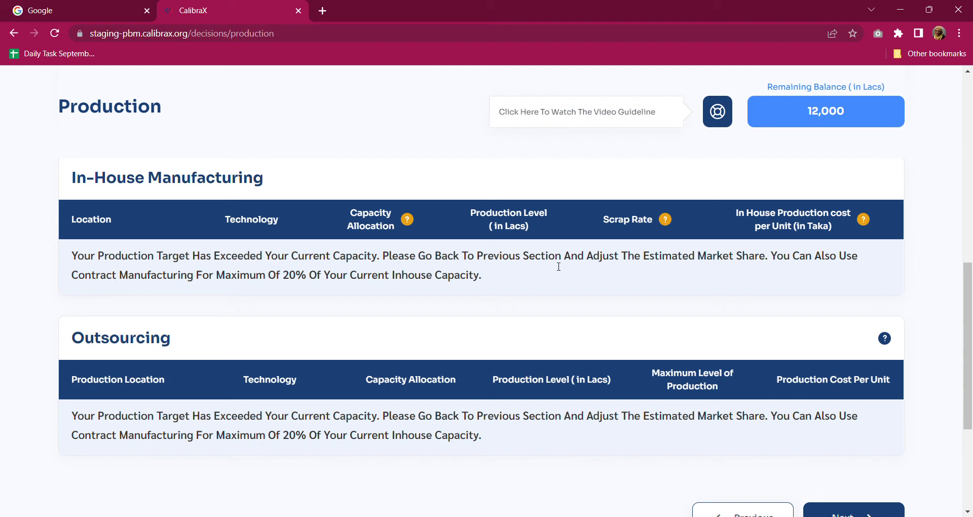
scroll(547, 302, "down", 4)
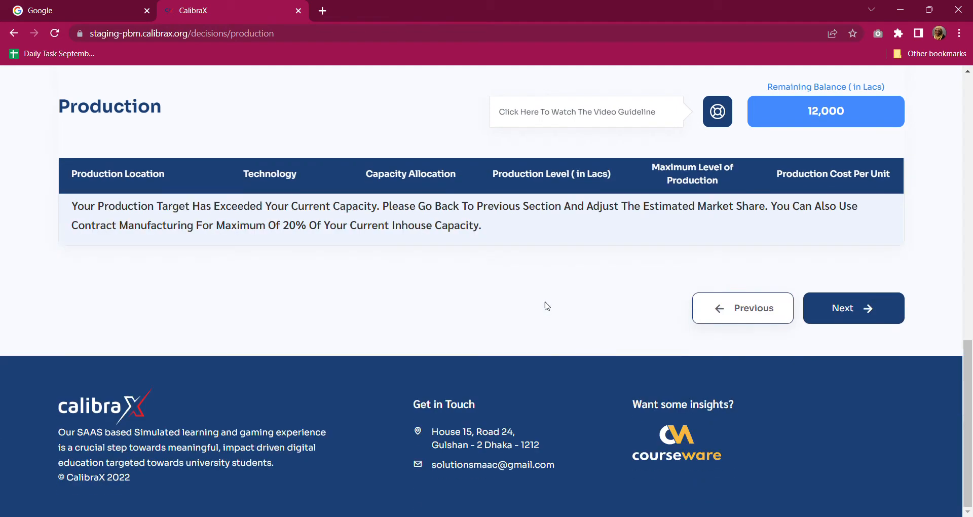
left_click(730, 308)
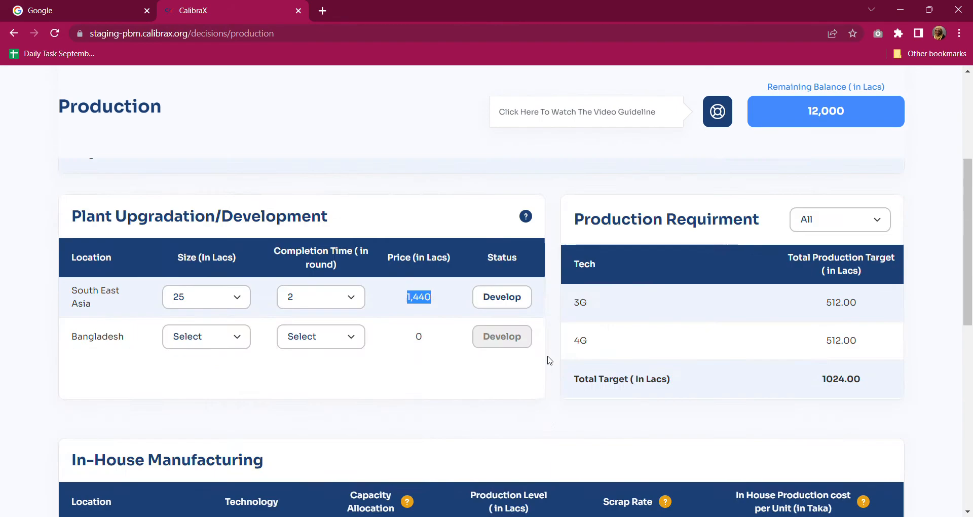
scroll(550, 360, "down", 5)
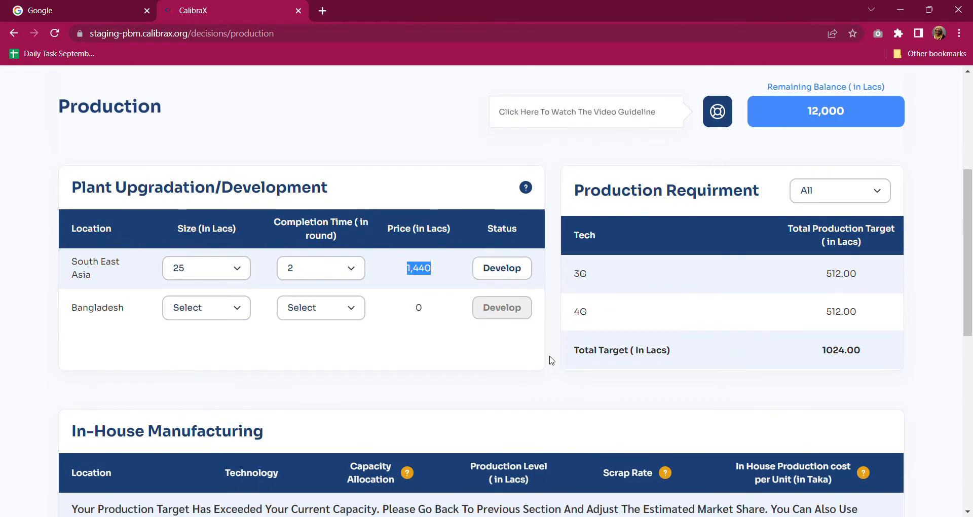
scroll(550, 360, "down", 5)
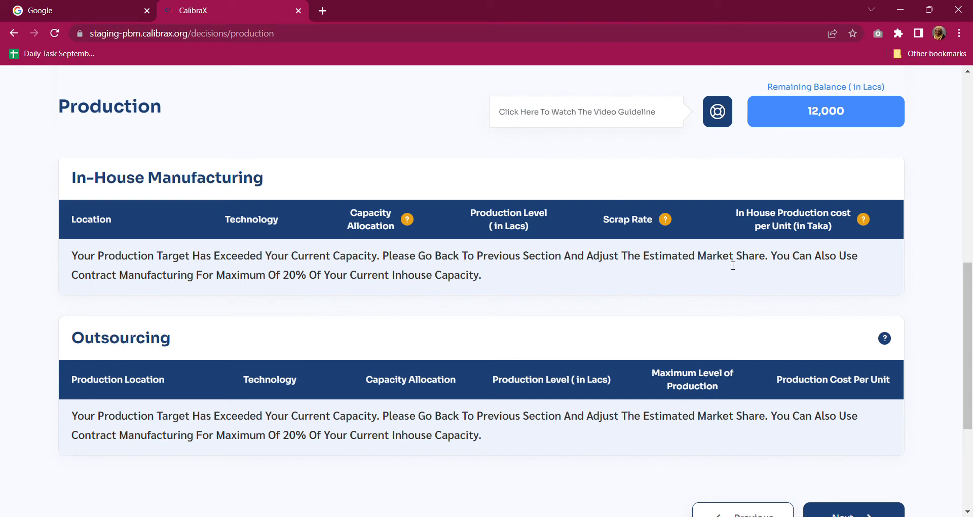
scroll(589, 300, "up", 5)
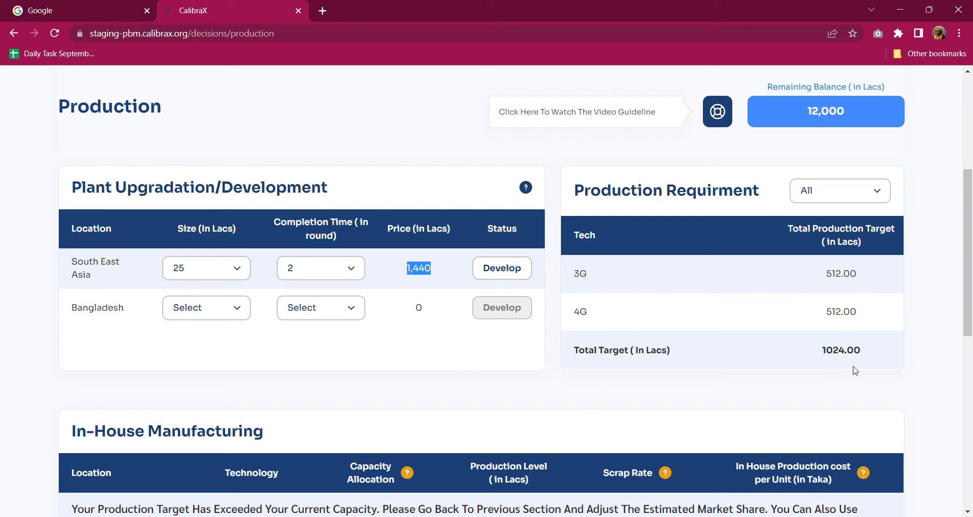
Compare Bangladesh's in-house, outsourcing and total capacity with the total production target for all technologies
scroll(606, 334, "up", 5)
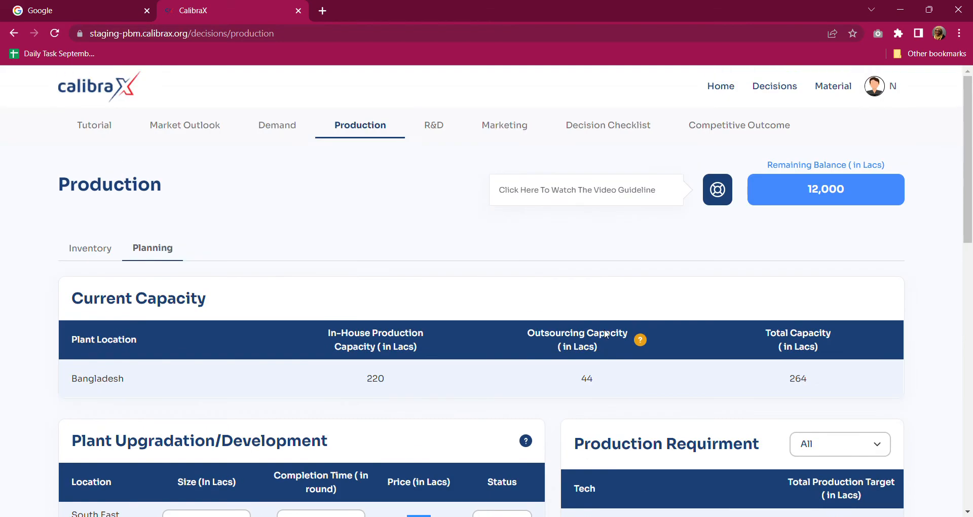
scroll(607, 332, "down", 5)
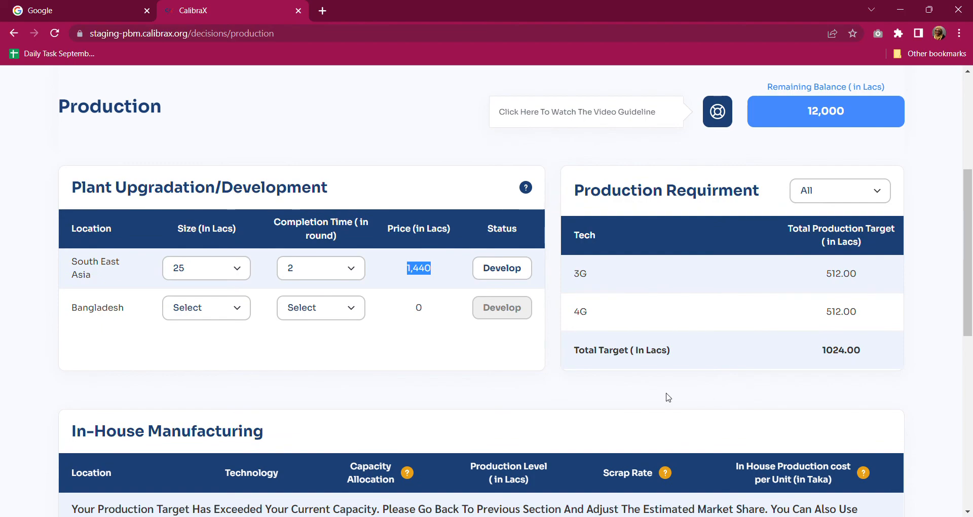
scroll(385, 379, "up", 5)
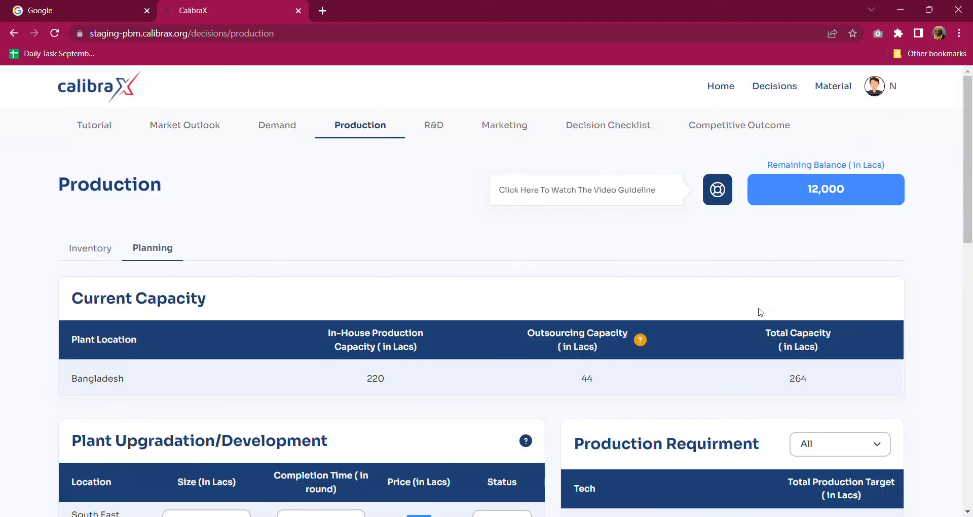
scroll(756, 355, "down", 15)
scroll(664, 354, "up", 5)
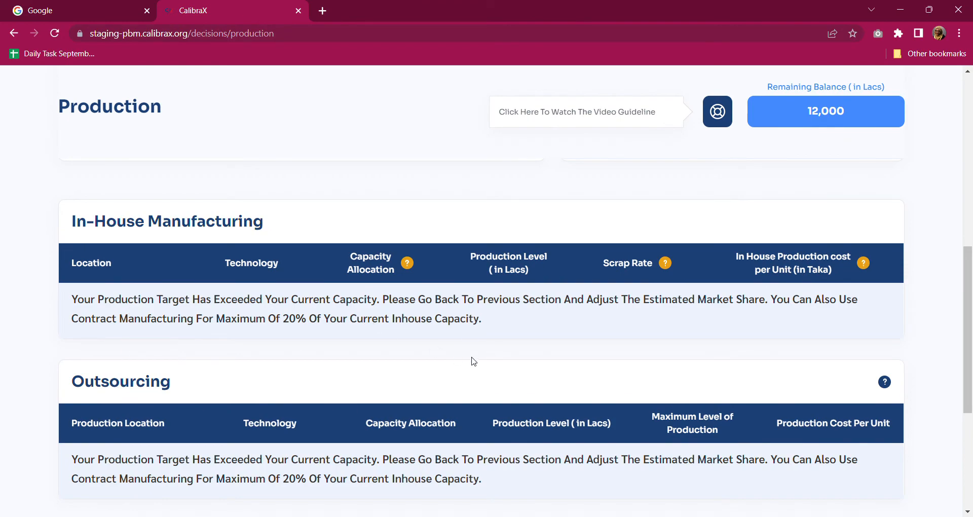
scroll(479, 367, "up", 5)
scroll(469, 404, "down", 3)
scroll(487, 403, "up", 2)
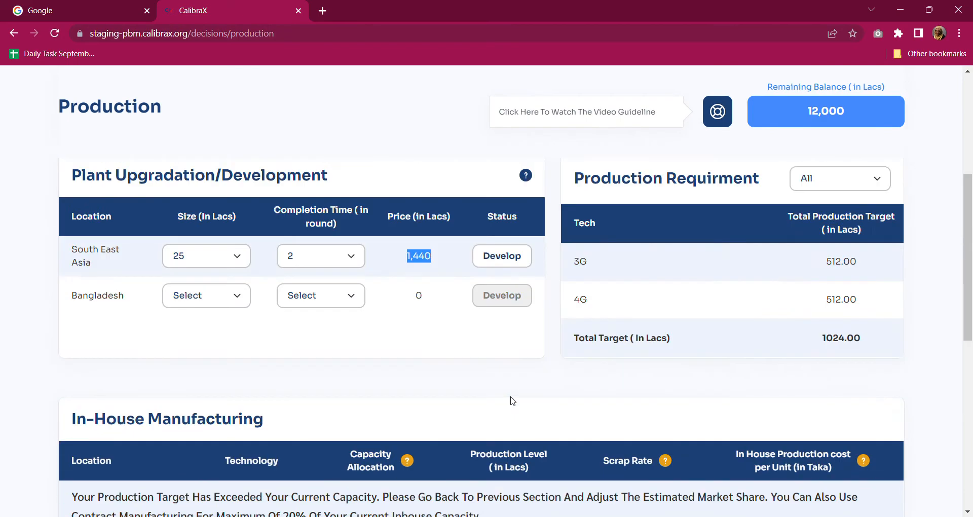
scroll(512, 400, "up", 5)
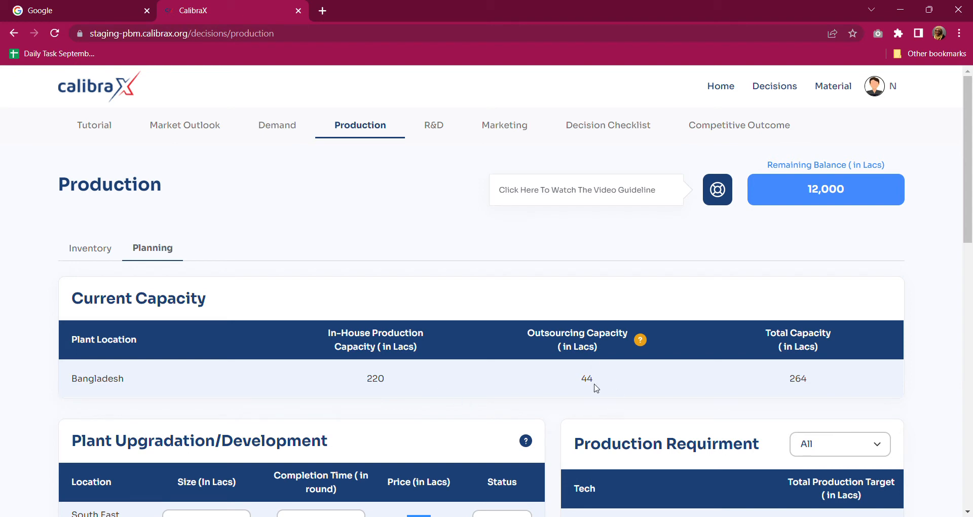
double_click(797, 382)
scroll(817, 387, "down", 5)
scroll(816, 386, "up", 5)
scroll(818, 380, "down", 4)
scroll(819, 375, "up", 4)
scroll(824, 393, "down", 5)
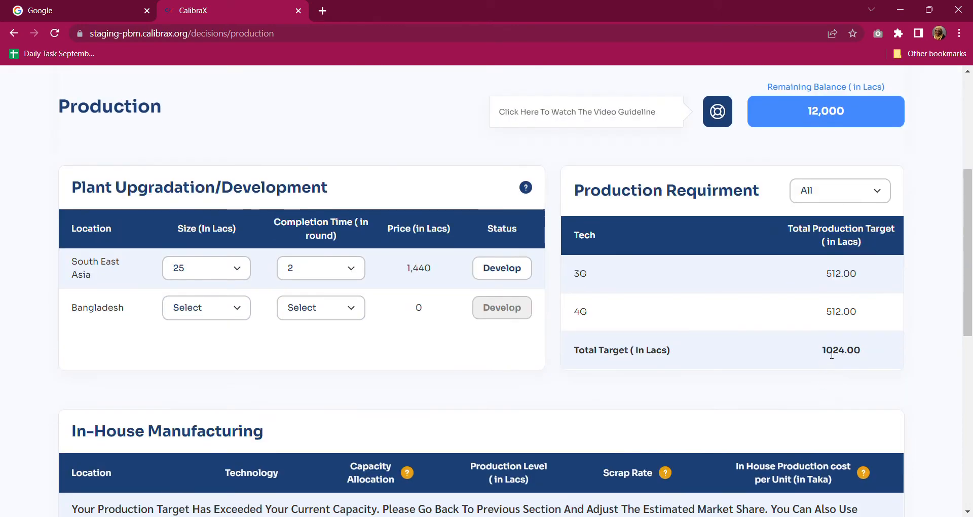
Return to Demand and set the USA estimated market shares to 15% for Product 1 (3G) and 10% for Product 2 (4G)
scroll(665, 364, "up", 5)
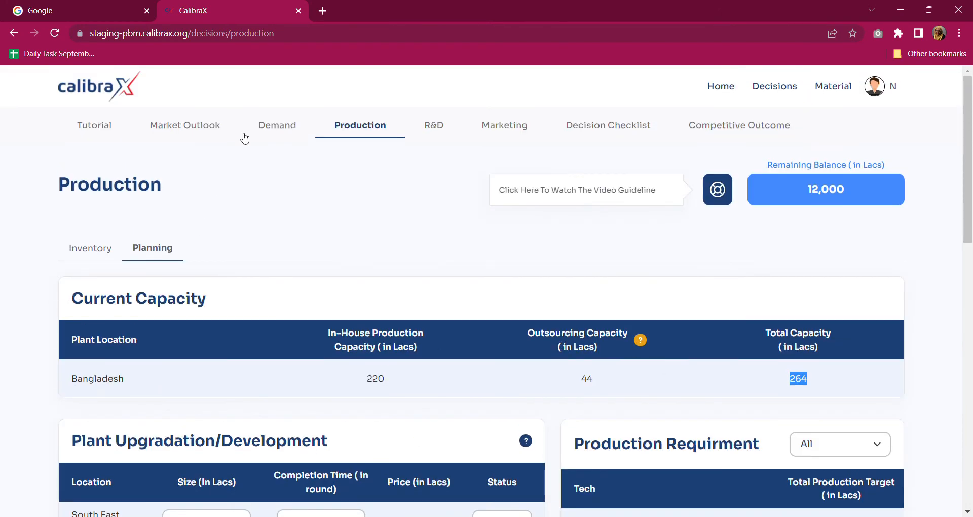
left_click(277, 130)
scroll(365, 408, "down", 10)
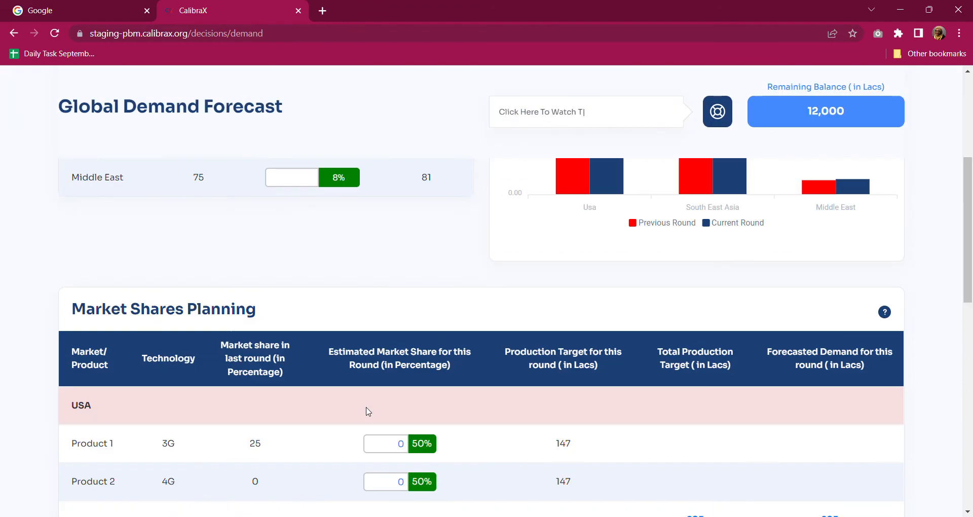
scroll(405, 407, "up", 5)
scroll(418, 406, "down", 5)
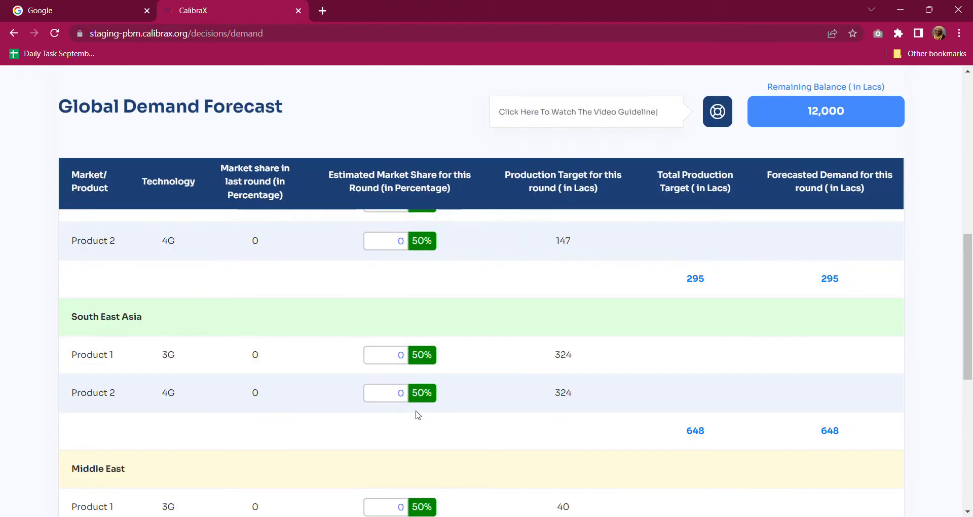
scroll(412, 411, "up", 3)
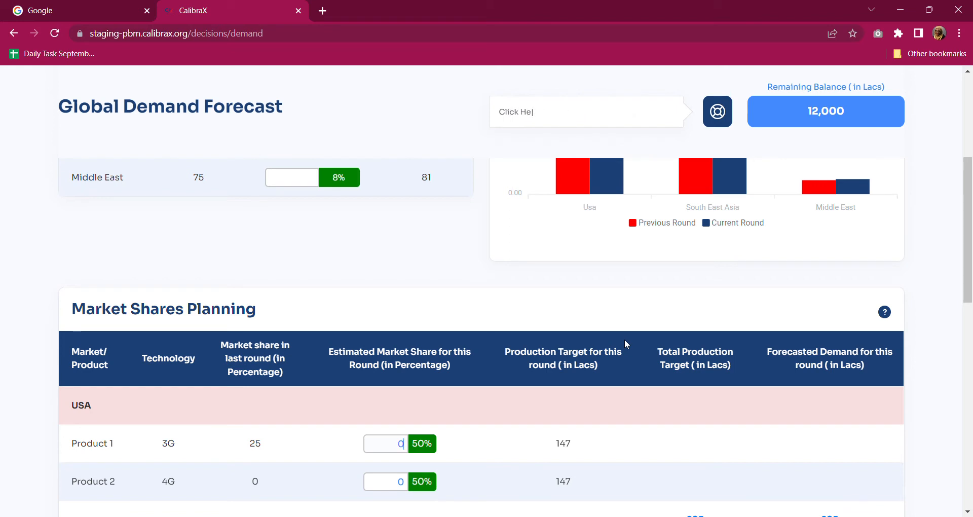
type("15")
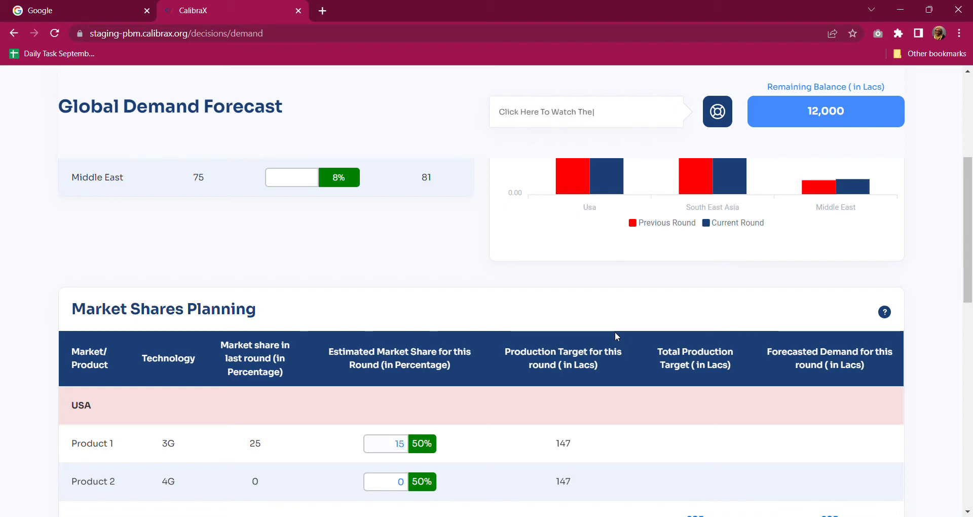
left_click(405, 482)
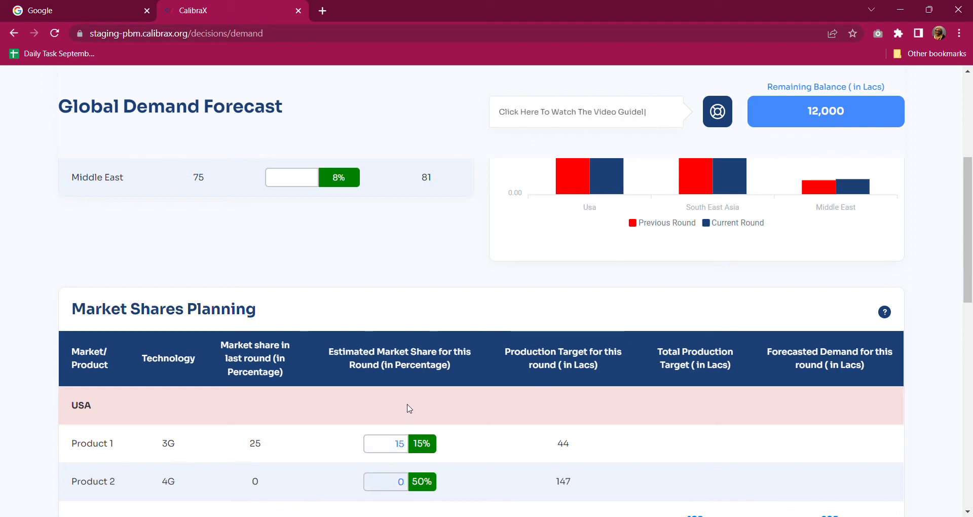
key("BackSpace")
type("10")
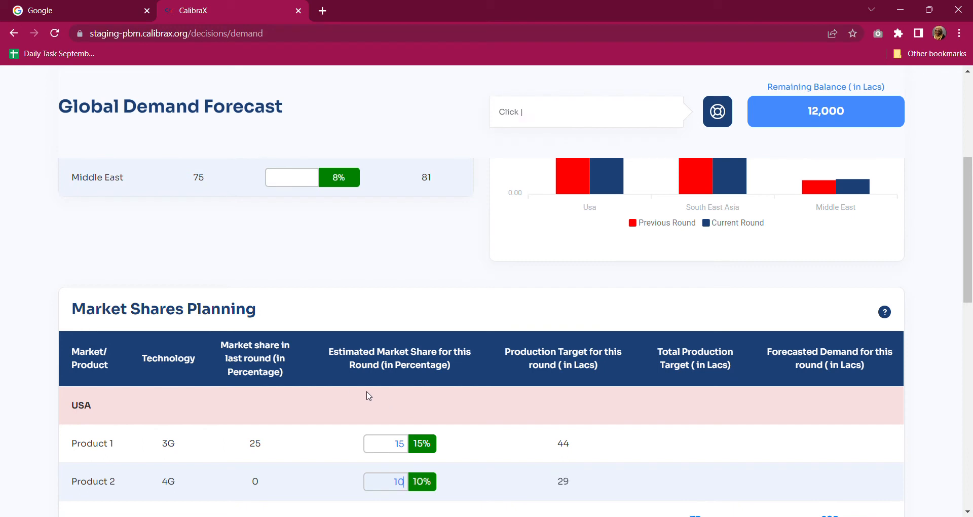
Set the South East Asia estimated market shares to 15% for Product 1 and 10% for Product 2
left_click_drag(968, 194, 971, 274)
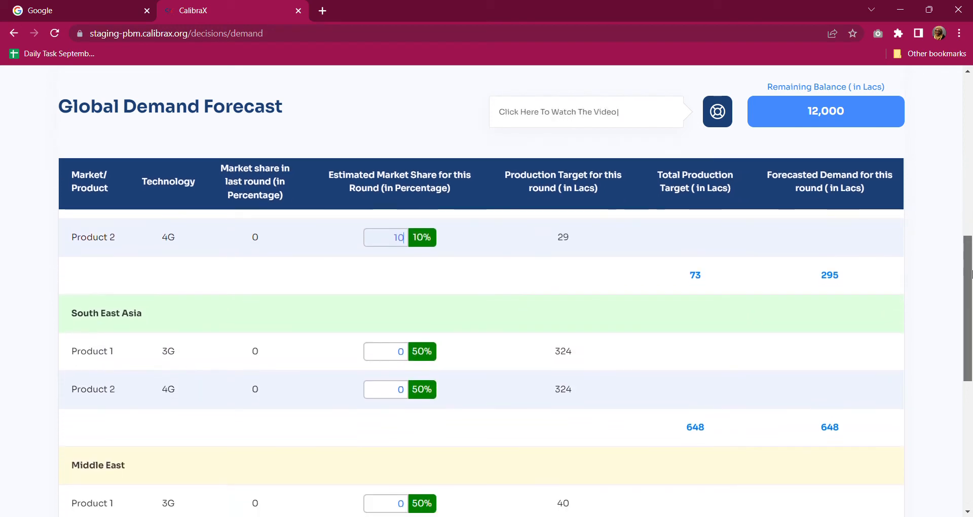
left_click(405, 356)
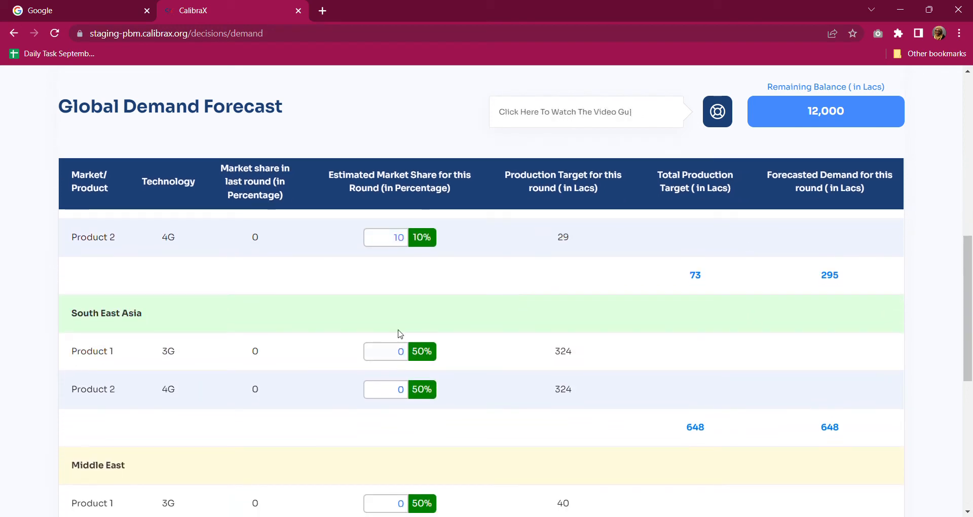
key("BackSpace")
type("15")
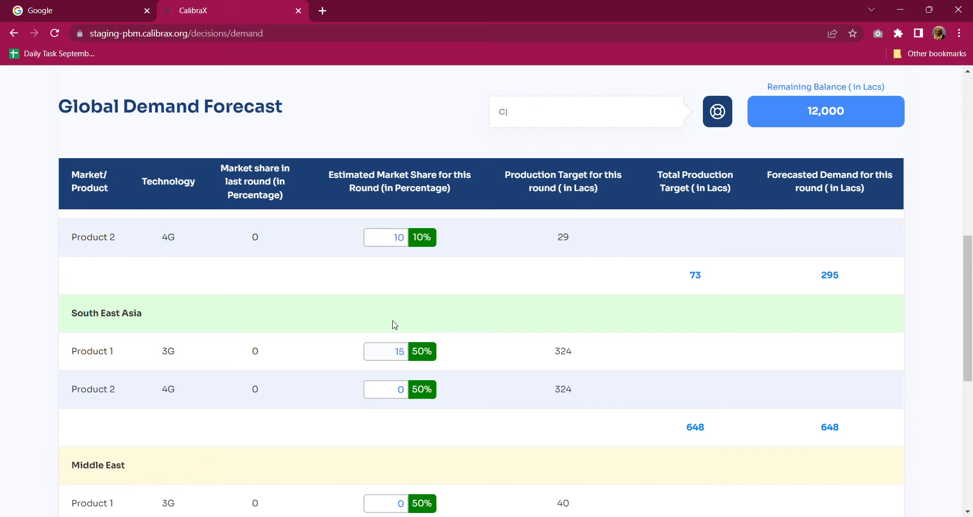
left_click(406, 393)
key("BackSpace")
type("10")
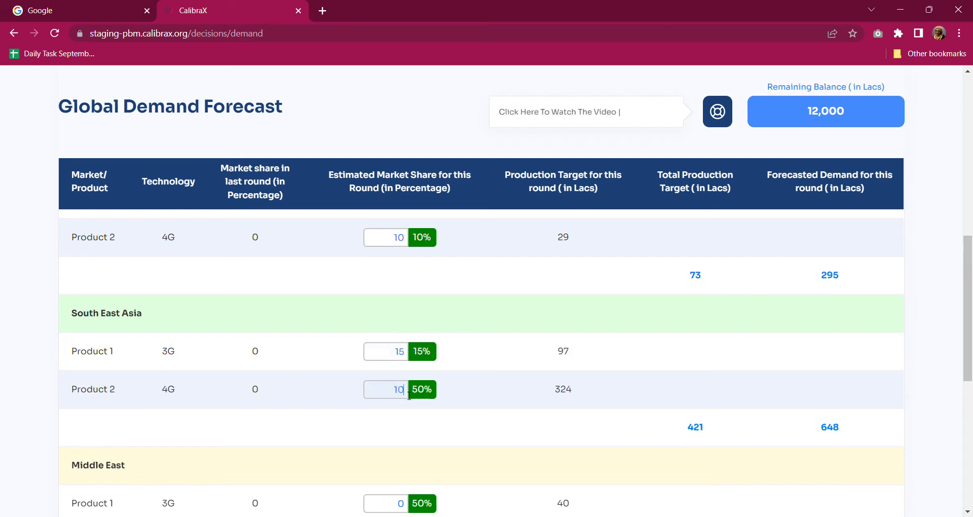
Set the Middle East estimated market shares to 15% for Product 1 and 10% for Product 2
scroll(395, 324, "down", 5)
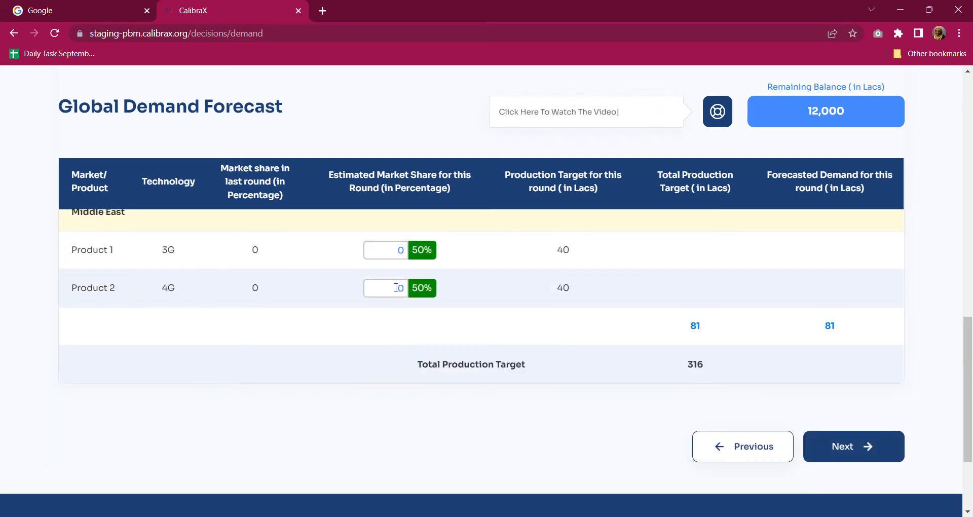
scroll(396, 288, "up", 5)
left_click(408, 503)
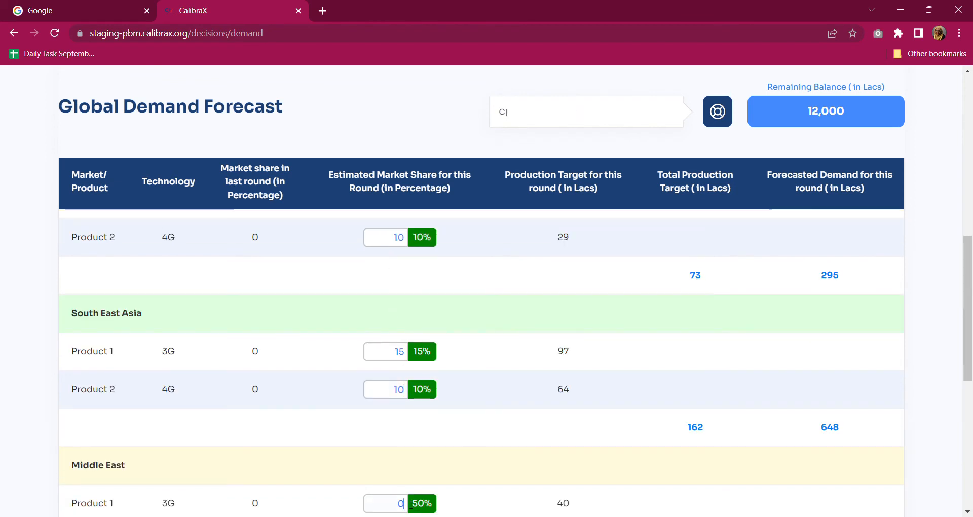
key("BackSpace")
type("15")
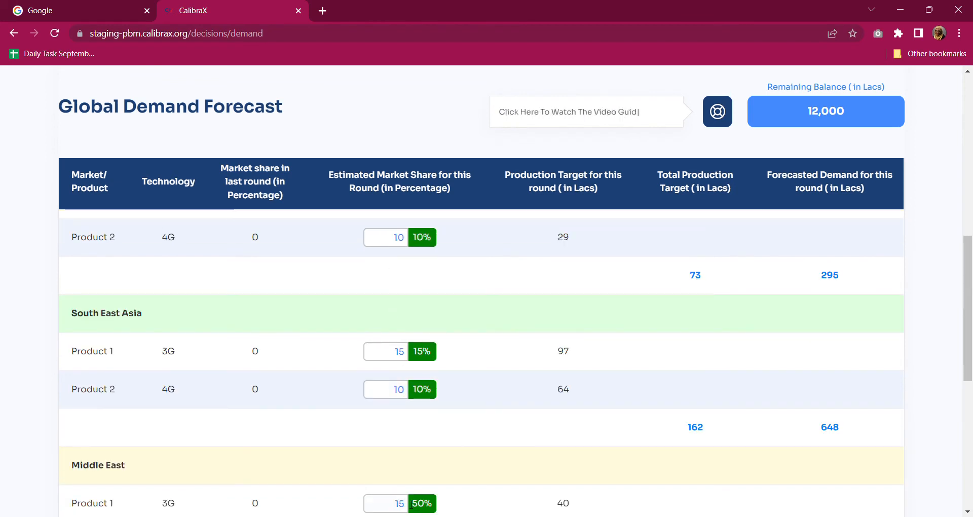
scroll(454, 463, "down", 5)
left_click(406, 293)
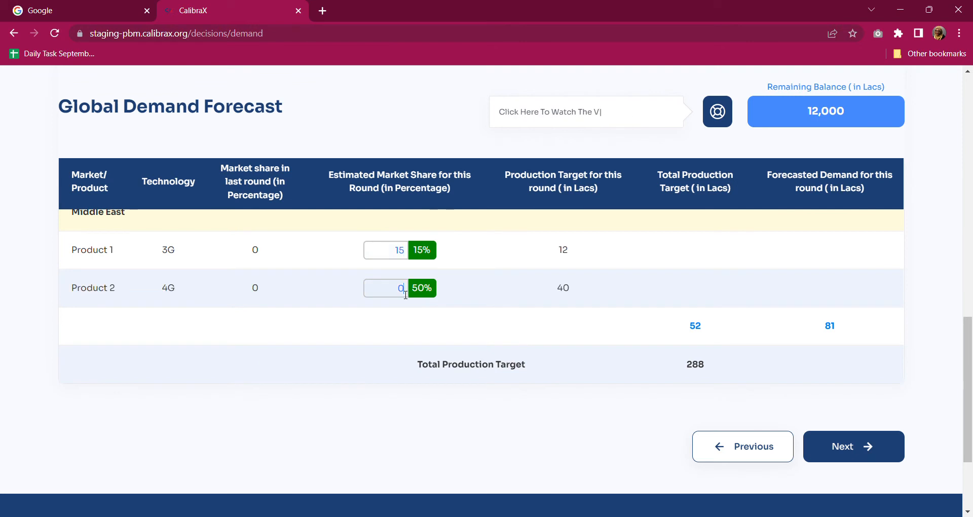
key("BackSpace")
type("10")
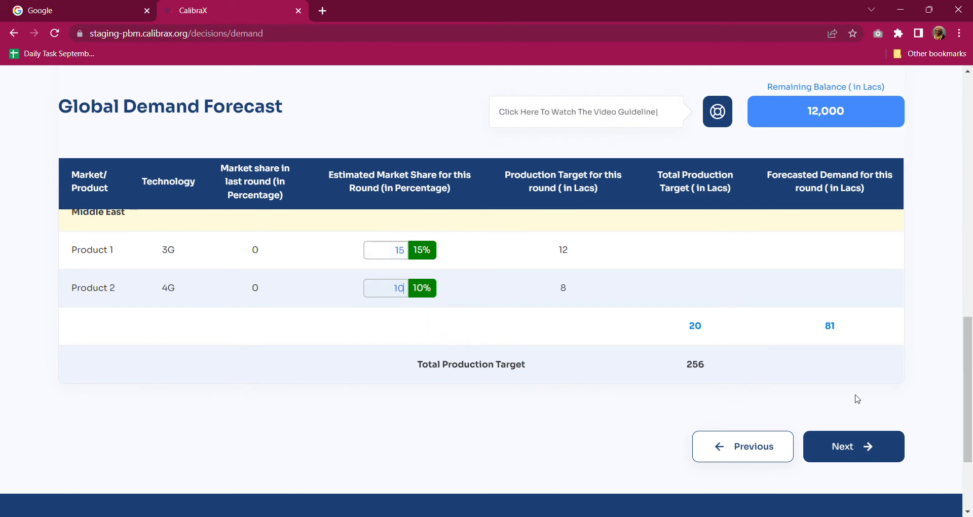
Review the market share plan and continue through Production's inventory to its planning page
scroll(651, 398, "up", 10)
scroll(890, 428, "down", 12)
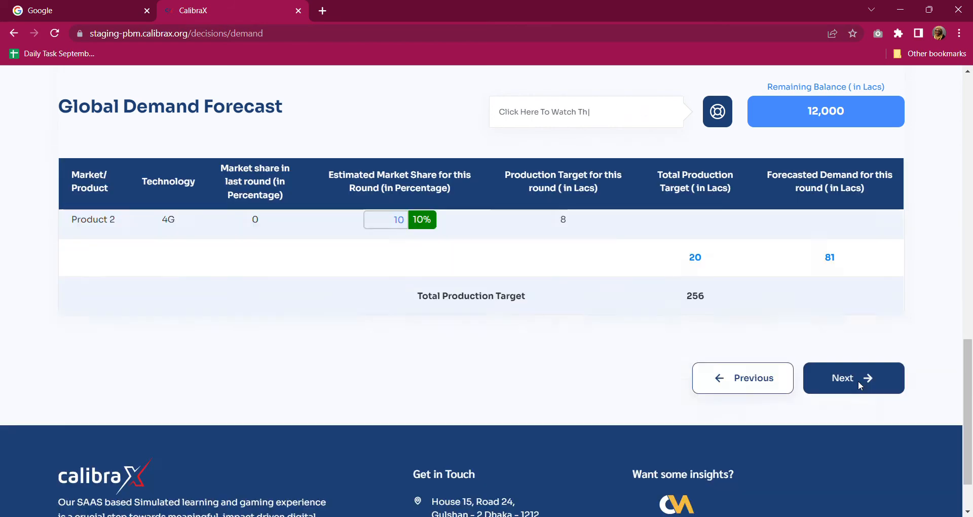
left_click(858, 381)
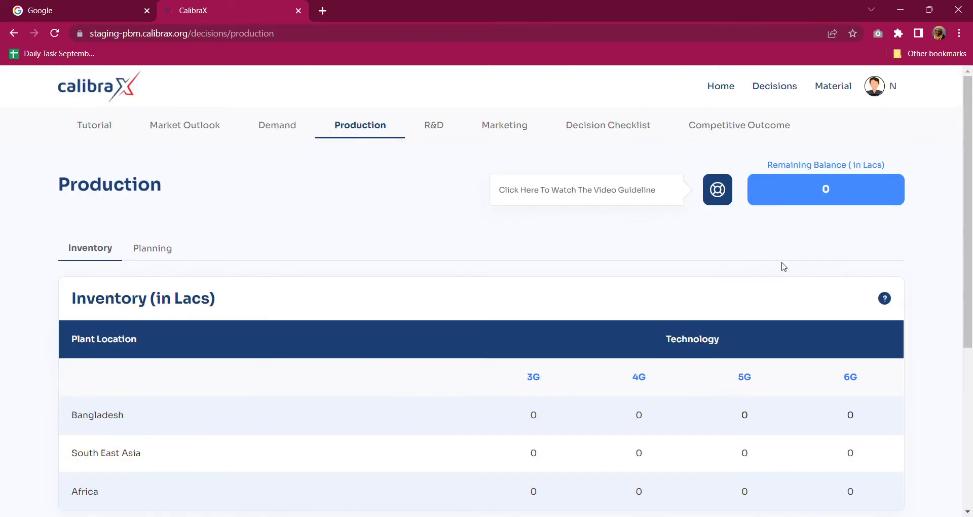
scroll(791, 279, "down", 5)
left_click(857, 315)
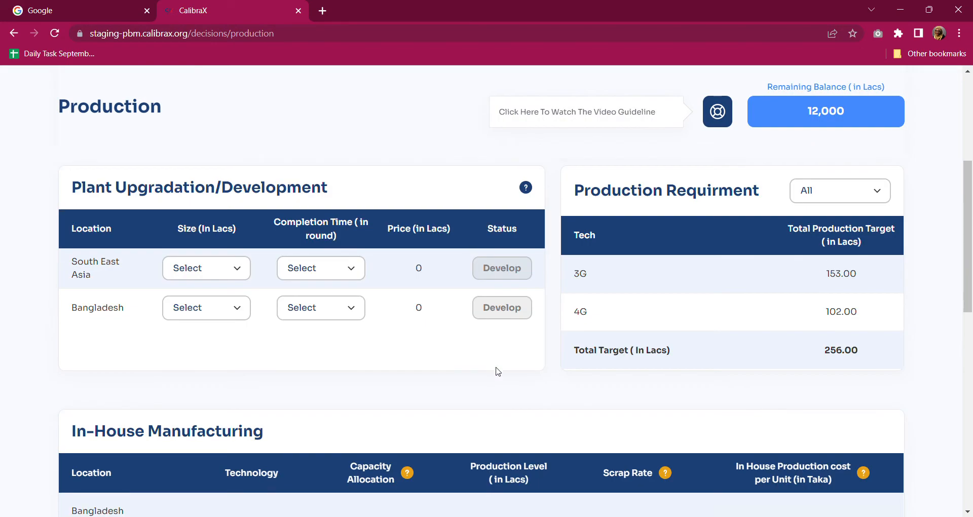
Examine the production requirement for USA, South East Asia and Middle East, and return it to all markets
scroll(498, 371, "down", 5)
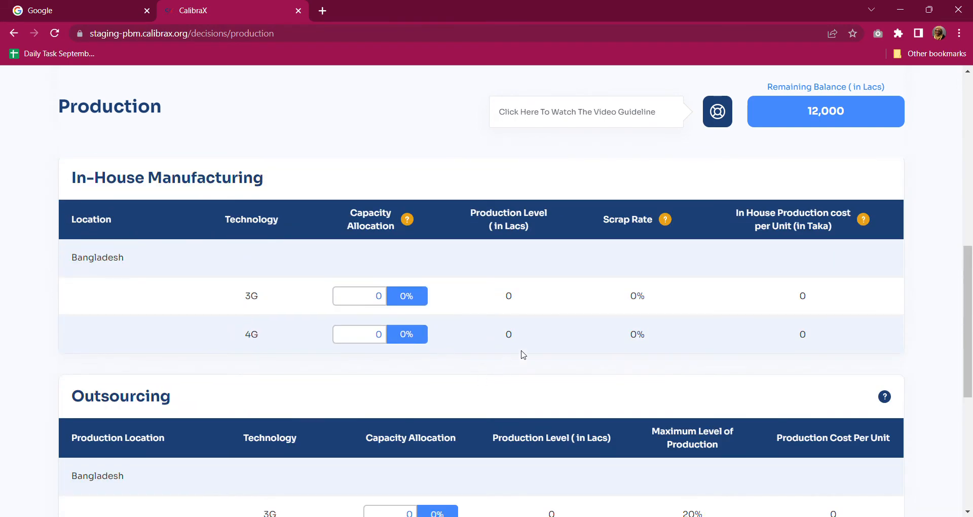
scroll(684, 328, "up", 5)
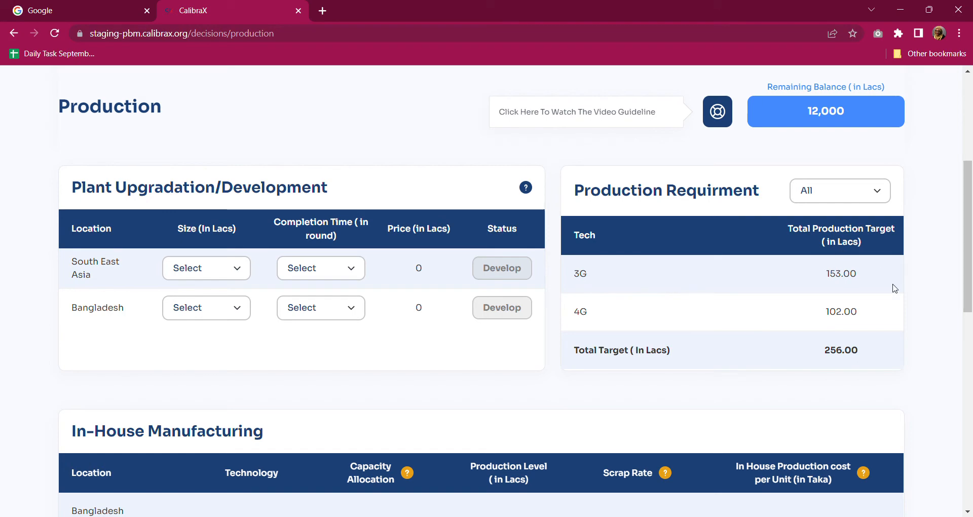
left_click(840, 196)
left_click(831, 221)
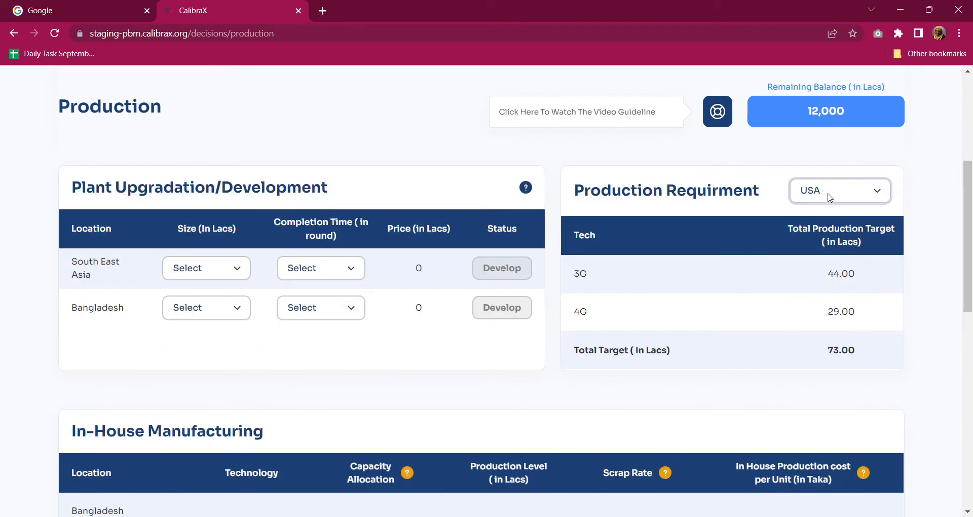
left_click(827, 229)
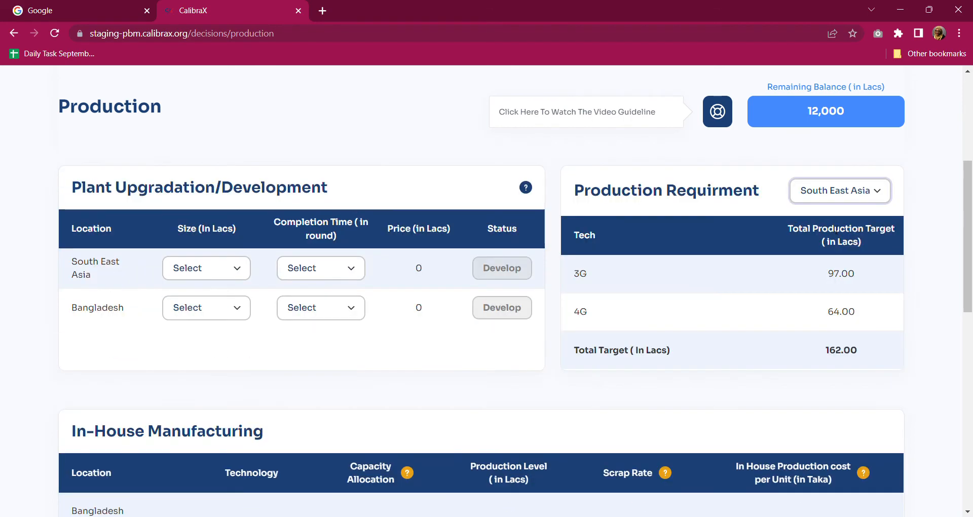
left_click(823, 201)
left_click(812, 253)
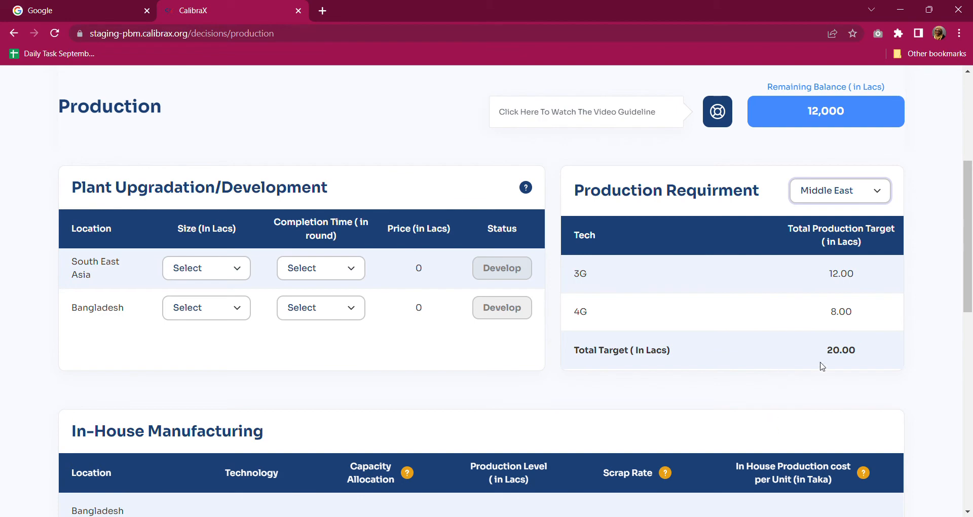
left_click(829, 193)
left_click(820, 210)
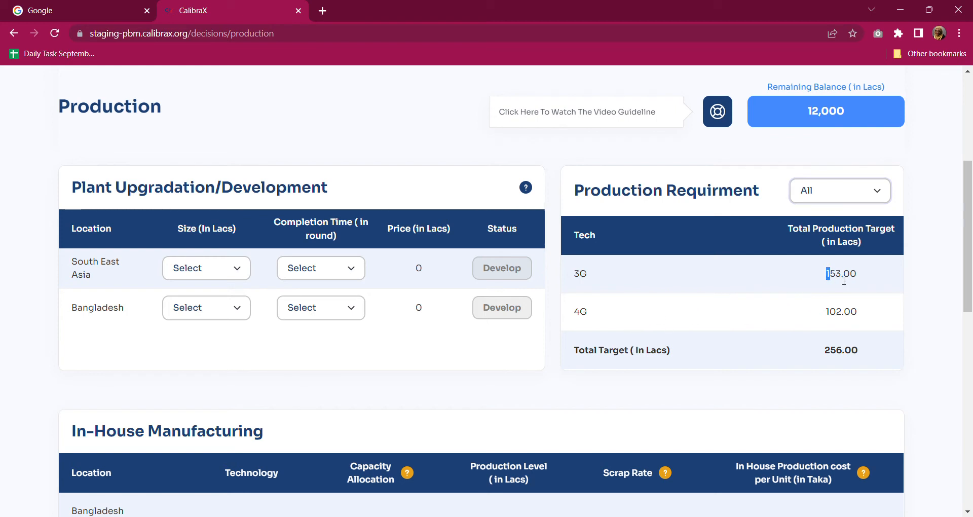
Set Bangladesh's in-house capacity allocation for 3G to 50%
left_click_drag(825, 274, 857, 274)
left_click(400, 444)
scroll(400, 439, "down", 5)
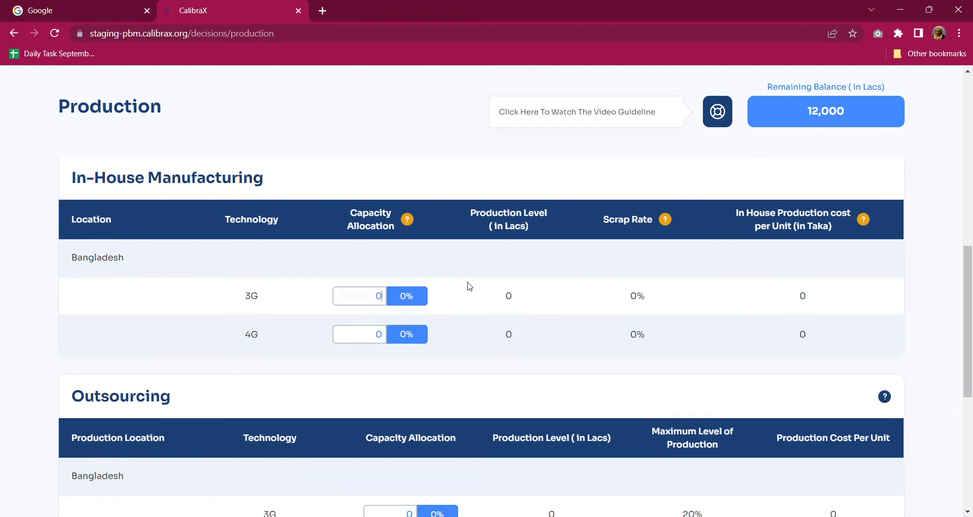
type("50")
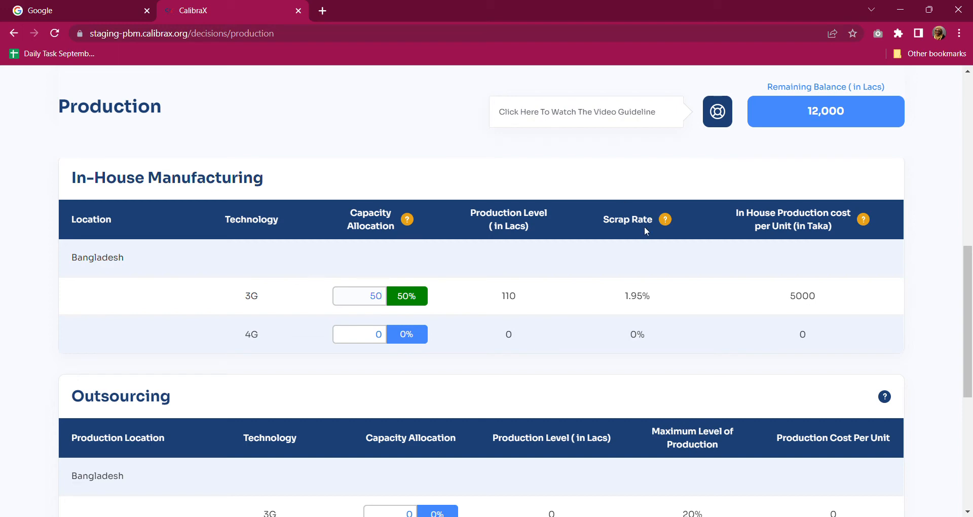
Set Bangladesh's in-house capacity allocation for 3G to 70%, checking it against the 3G production target
scroll(743, 354, "up", 5)
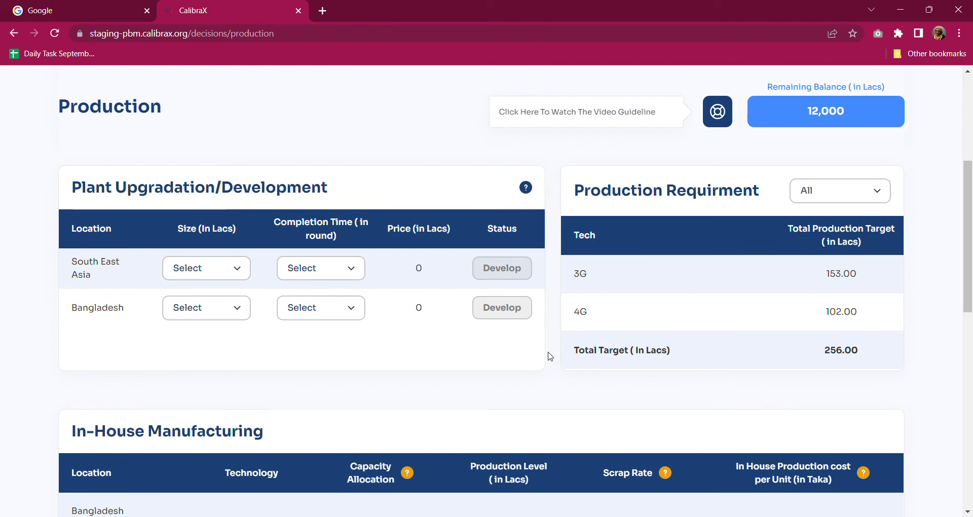
scroll(550, 356, "down", 5)
left_click(390, 307)
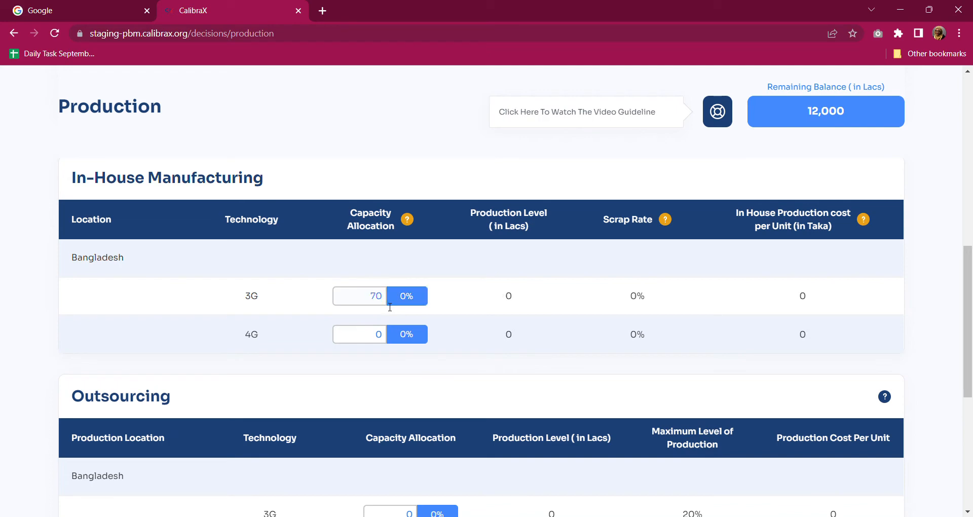
scroll(729, 322, "up", 5)
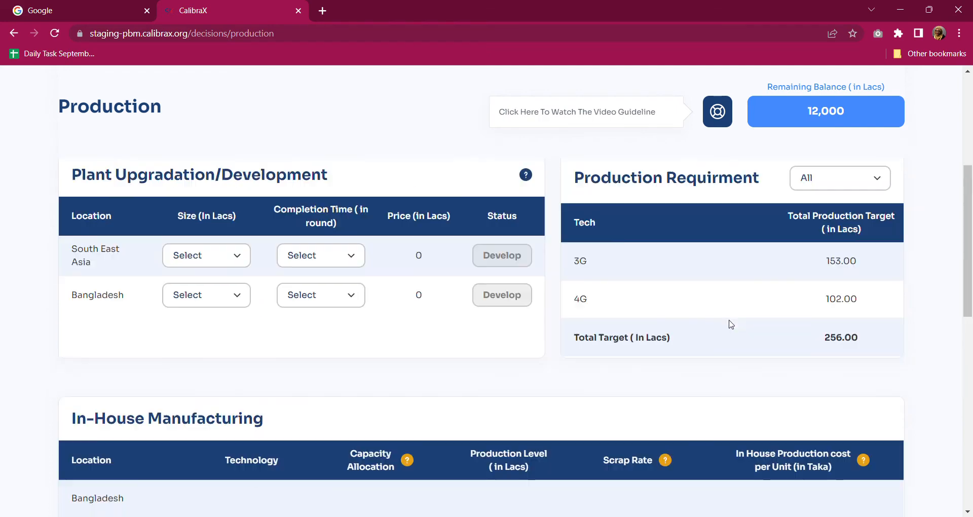
scroll(728, 321, "down", 5)
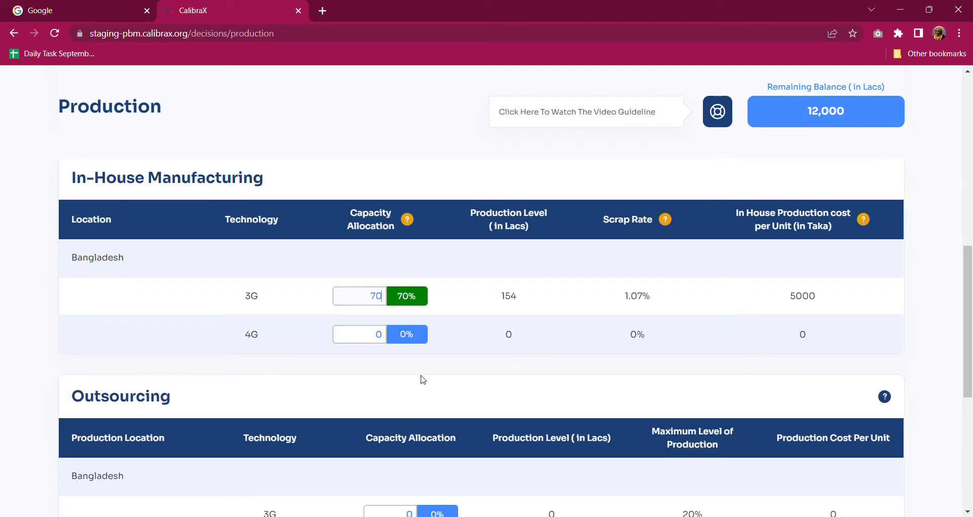
key("BackSpace")
key("BackSpace")
key("BackSpace")
type("70")
Check the 4G production target and try to allocate 40% of Bangladesh's in-house capacity to 4G
scroll(653, 367, "up", 4)
scroll(653, 367, "up", 1)
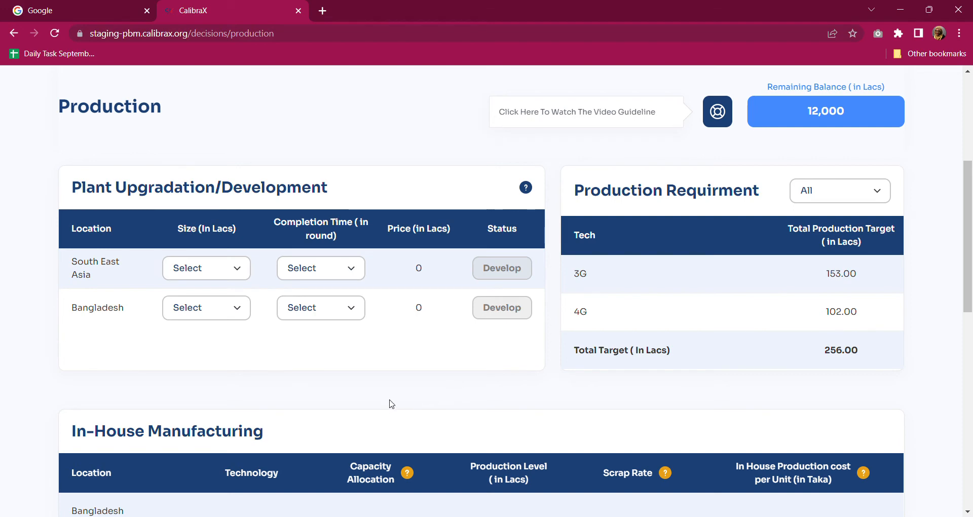
scroll(391, 404, "down", 5)
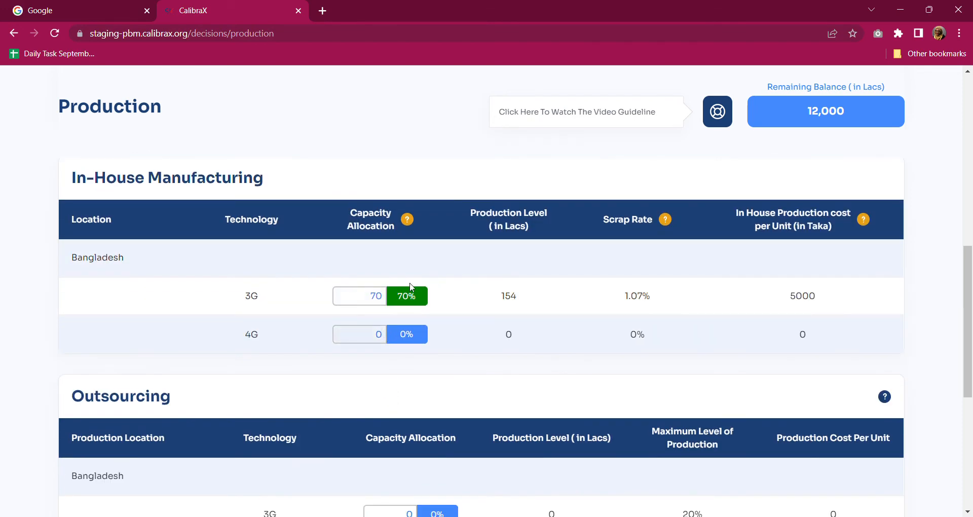
left_click(376, 294)
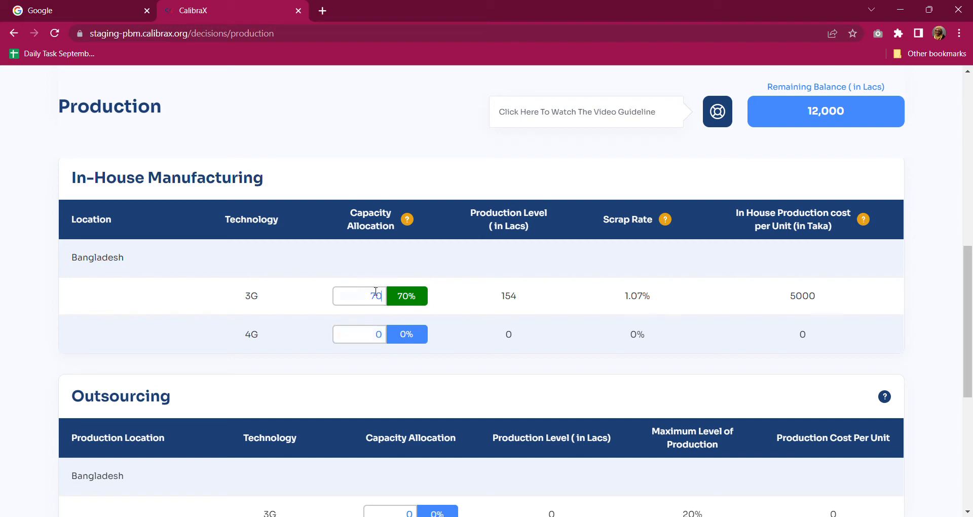
left_click(387, 340)
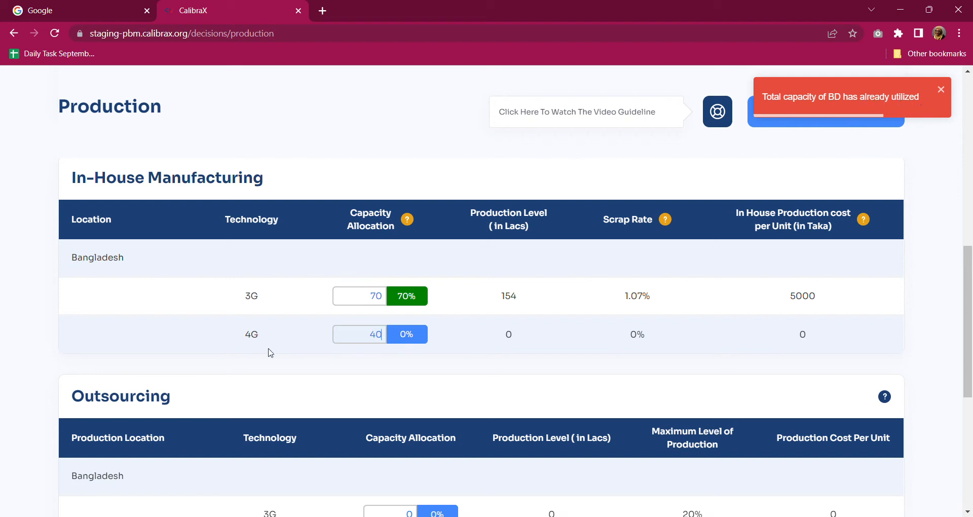
Set Bangladesh's in-house capacity allocation for 4G to 30% and compare the production levels with the 3G and 4G targets
key("BackSpace")
key("BackSpace")
type("30")
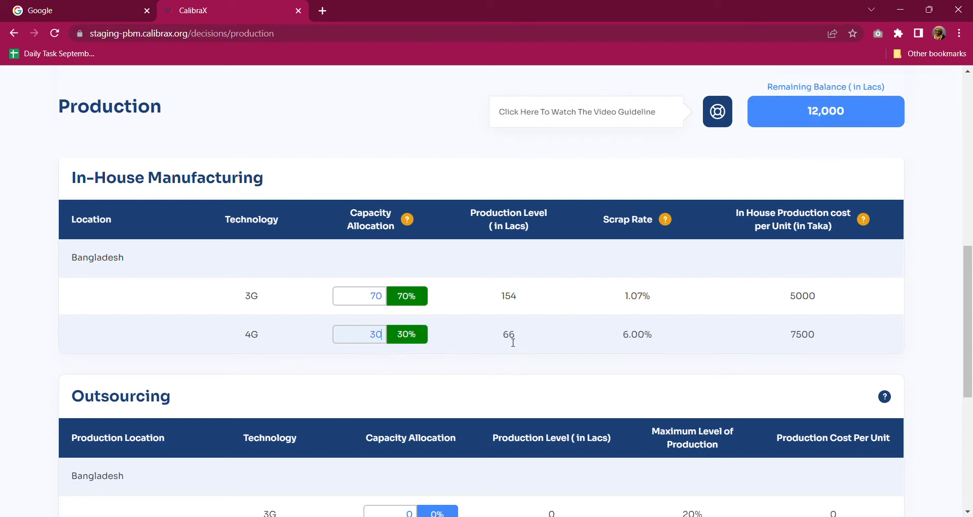
scroll(575, 375, "up", 5)
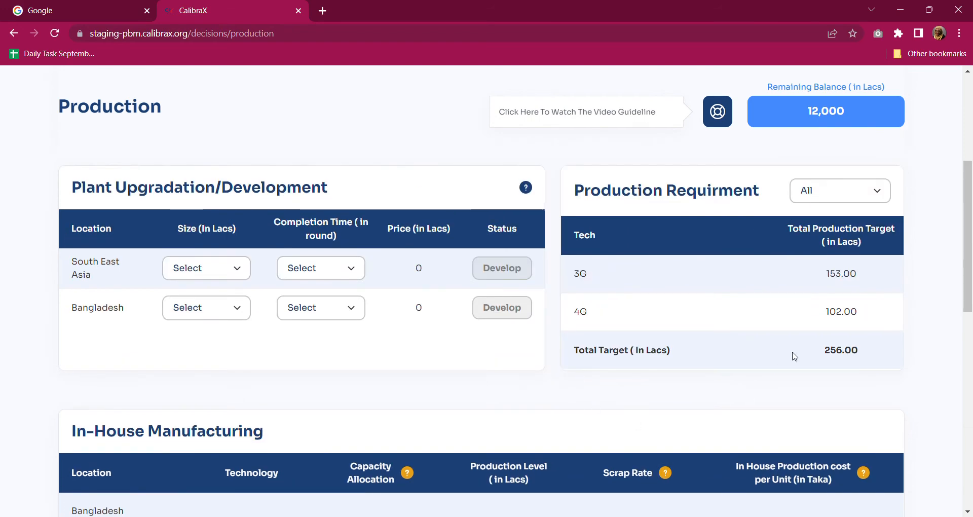
scroll(847, 340, "down", 5)
scroll(847, 340, "up", 5)
scroll(844, 338, "down", 5)
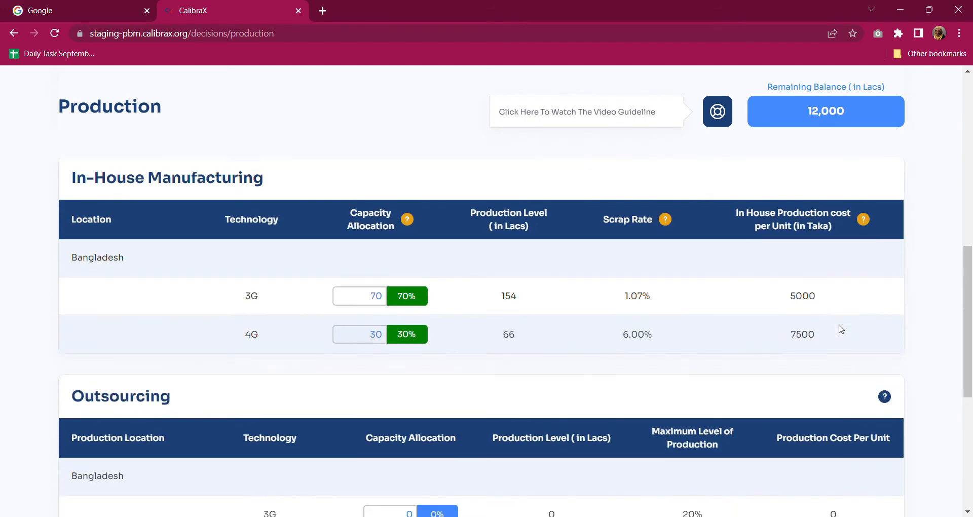
scroll(804, 330, "up", 5)
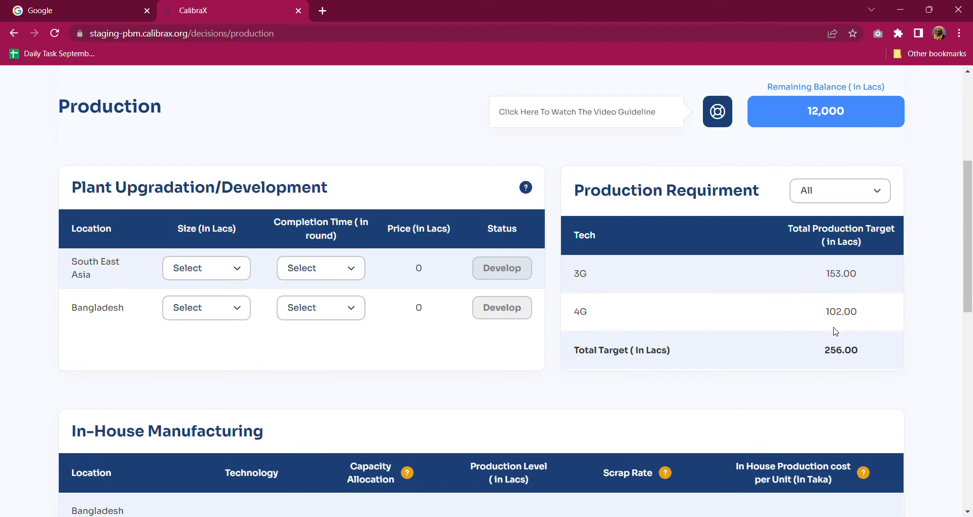
scroll(394, 341, "down", 4)
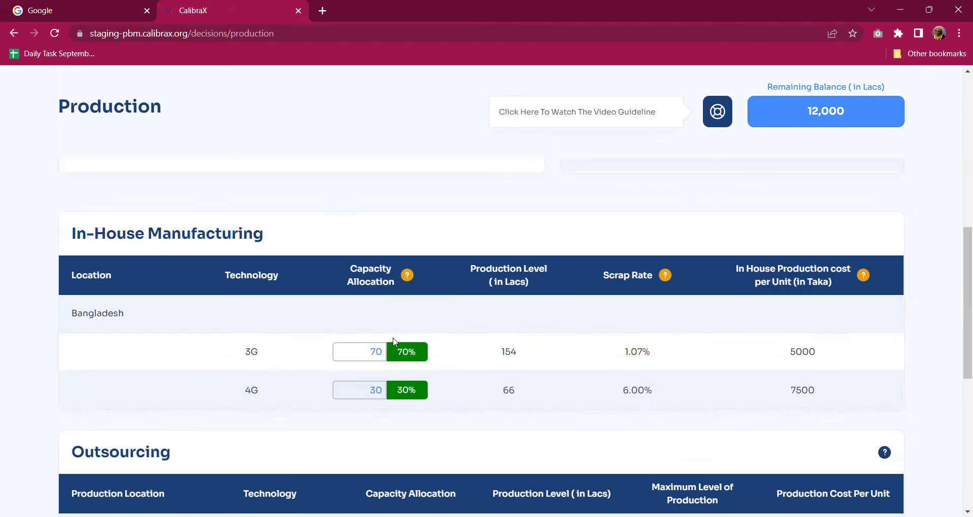
Set Bangladesh's outsourcing capacity allocation for 3G to 0%
scroll(394, 341, "down", 5)
scroll(394, 345, "up", 4)
scroll(394, 347, "down", 5)
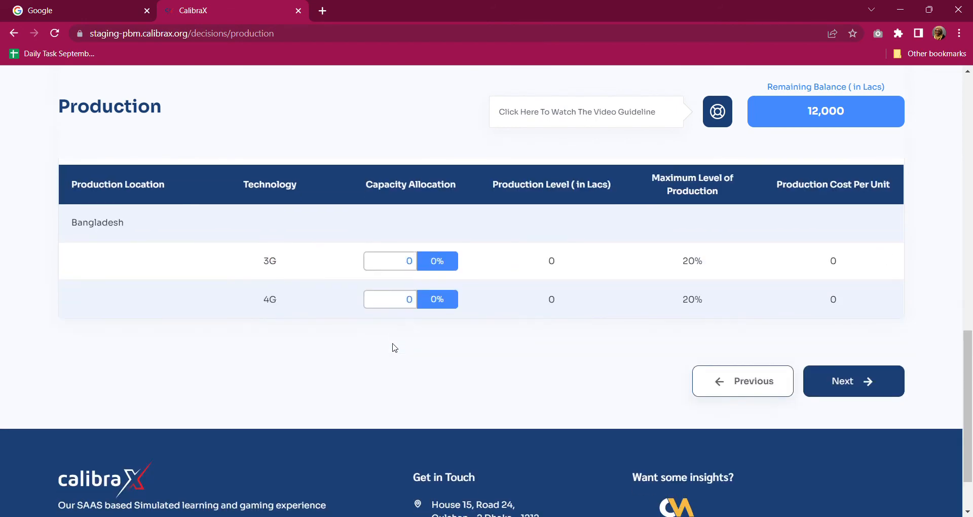
scroll(406, 355, "up", 5)
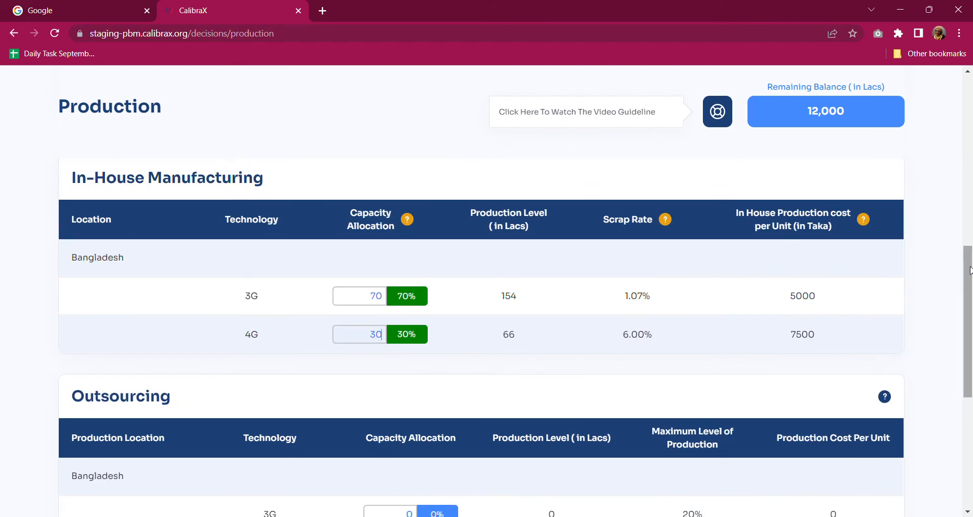
left_click_drag(970, 271, 971, 314)
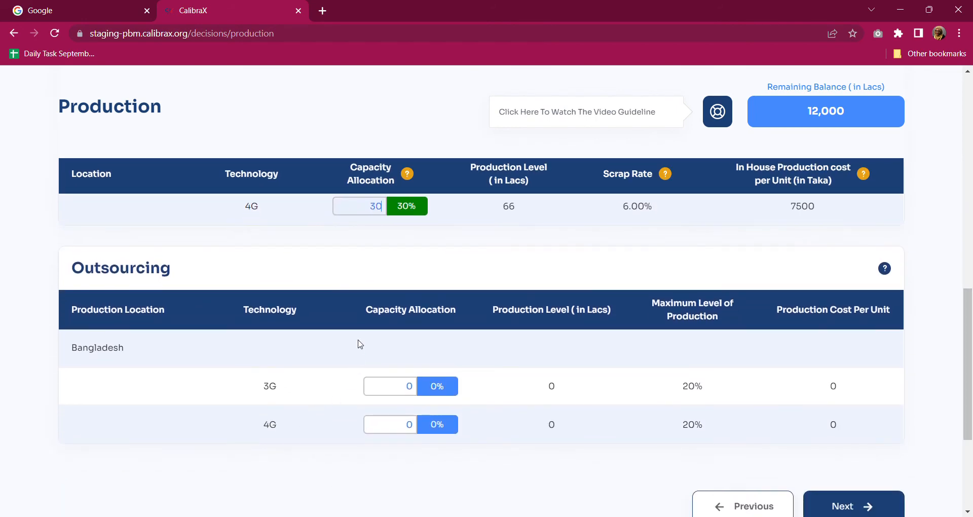
left_click(416, 387)
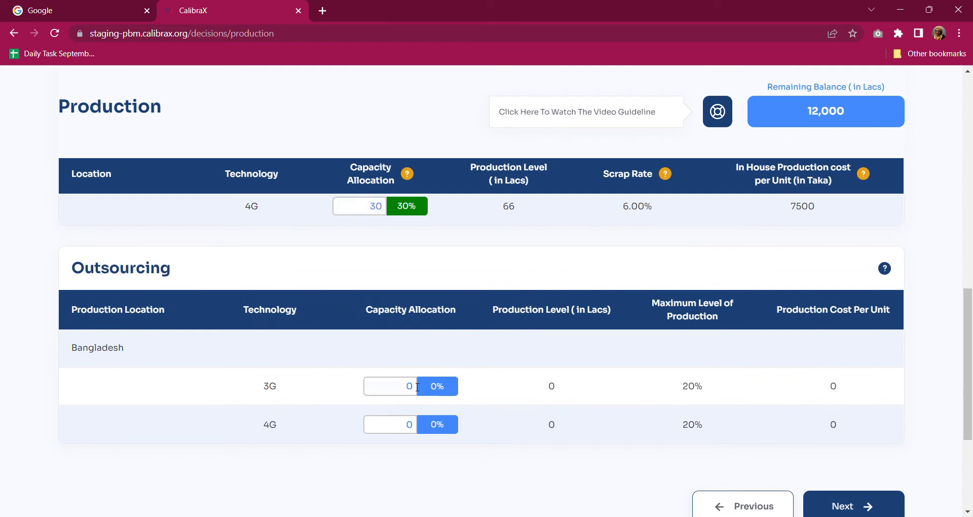
type("0")
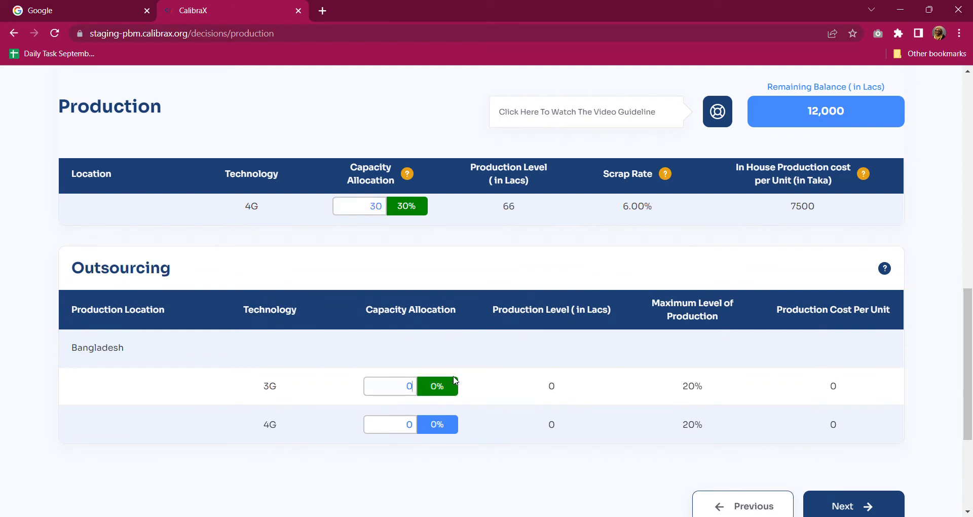
Check the 4G production target and try a 70% outsourcing capacity allocation for 4G in Bangladesh
left_click(415, 428)
scroll(578, 337, "up", 3)
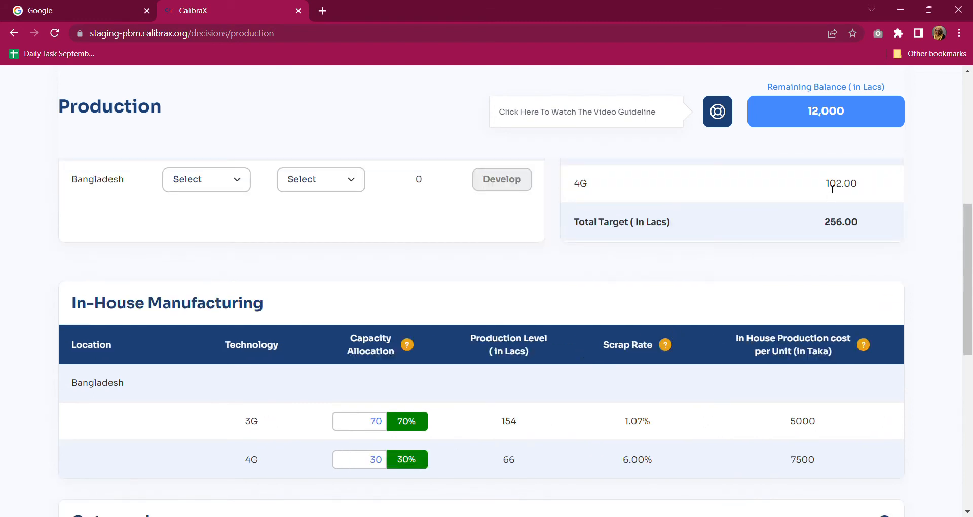
left_click_drag(825, 185, 859, 187)
left_click(638, 516)
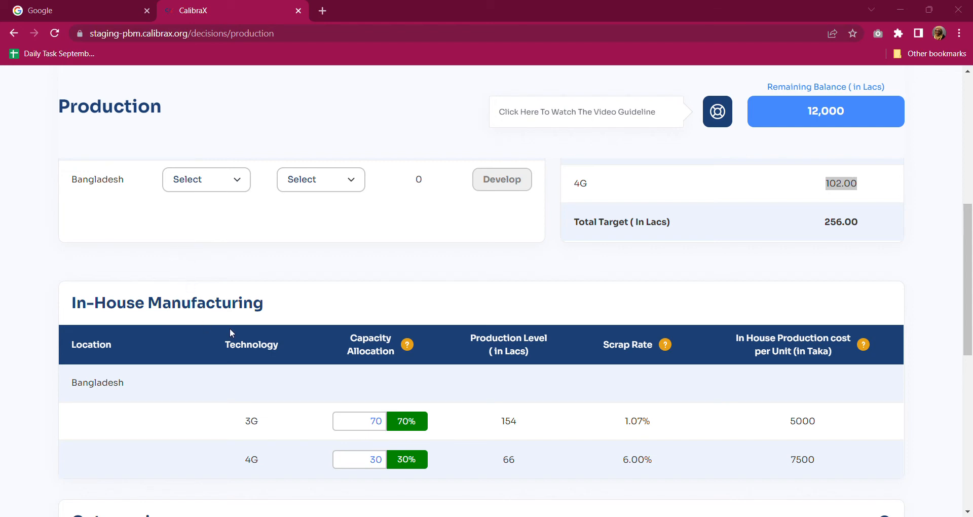
left_click(347, 145)
scroll(434, 402, "down", 3)
scroll(434, 402, "down", 2)
left_click(420, 431)
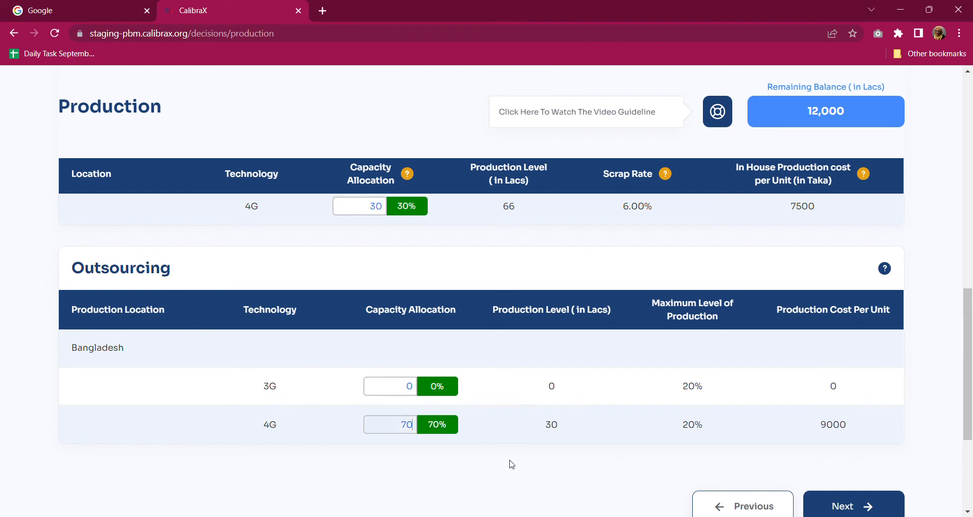
Raise Bangladesh's outsourcing capacity allocation for 4G to 80%, refine it to 83%, and review the outsourcing table
key("BackSpace")
key("BackSpace")
type("80")
key("BackSpace")
type("3")
scroll(707, 362, "down", 3)
scroll(699, 324, "up", 4)
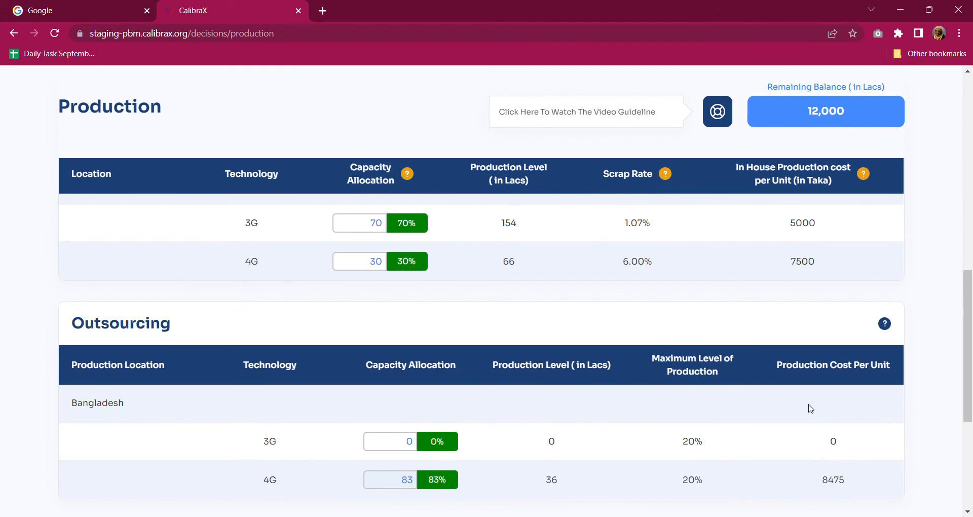
scroll(810, 408, "down", 5)
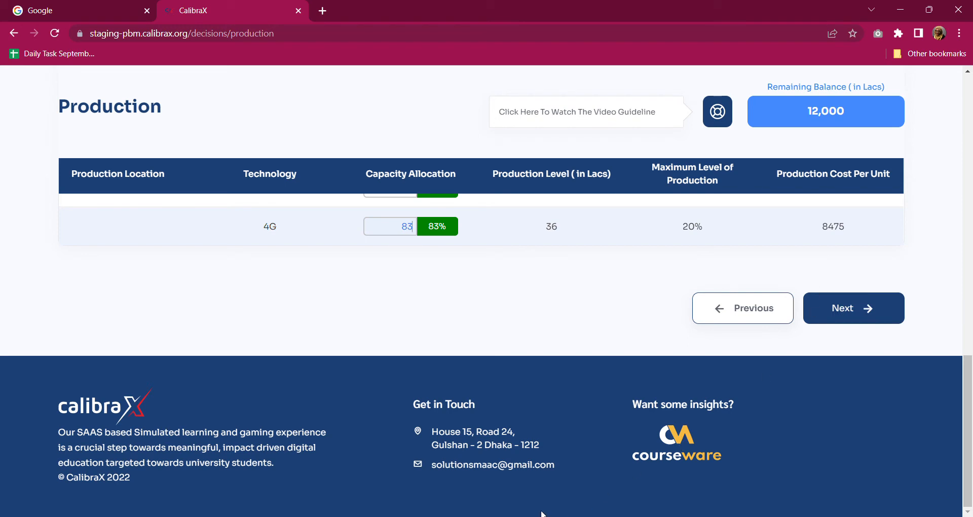
scroll(414, 309, "up", 5)
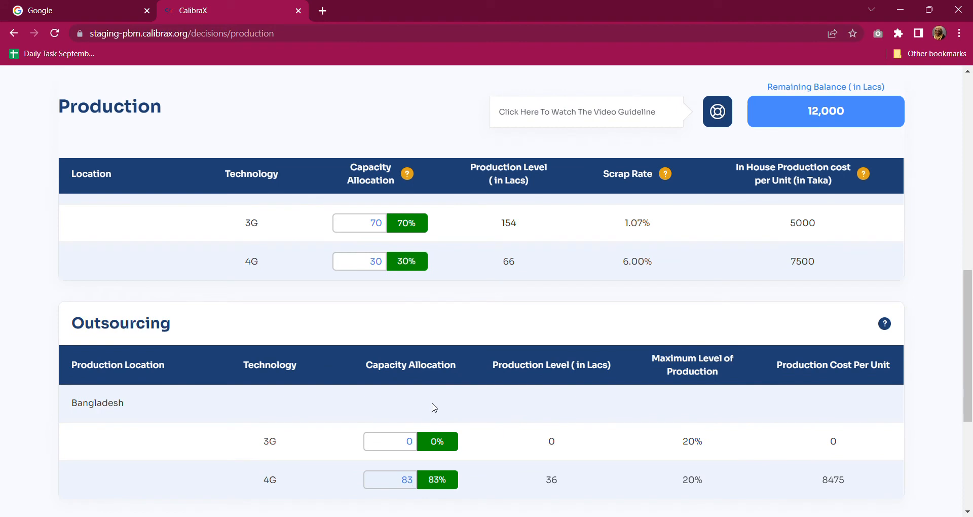
scroll(462, 439, "down", 5)
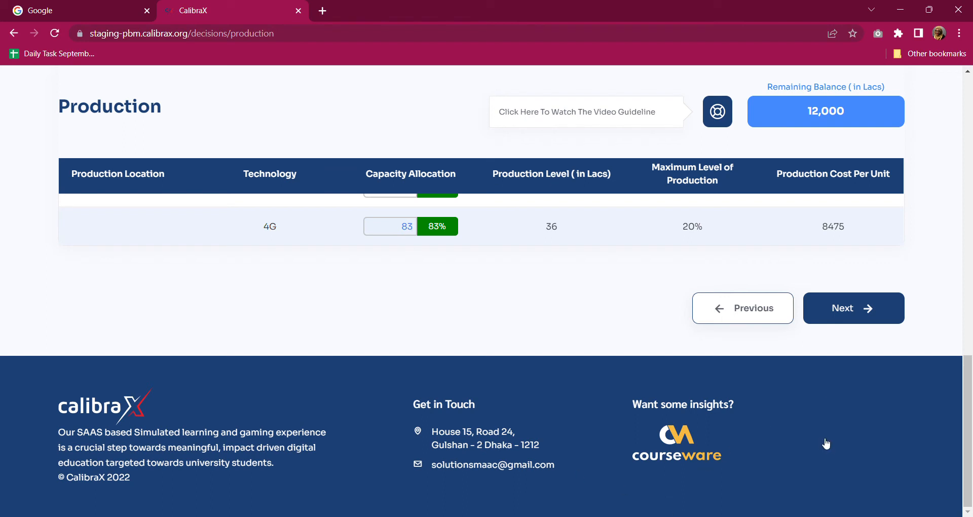
Move on to the Research & Development decisions, reload the page, and briefly play the video guideline before closing it
left_click(859, 309)
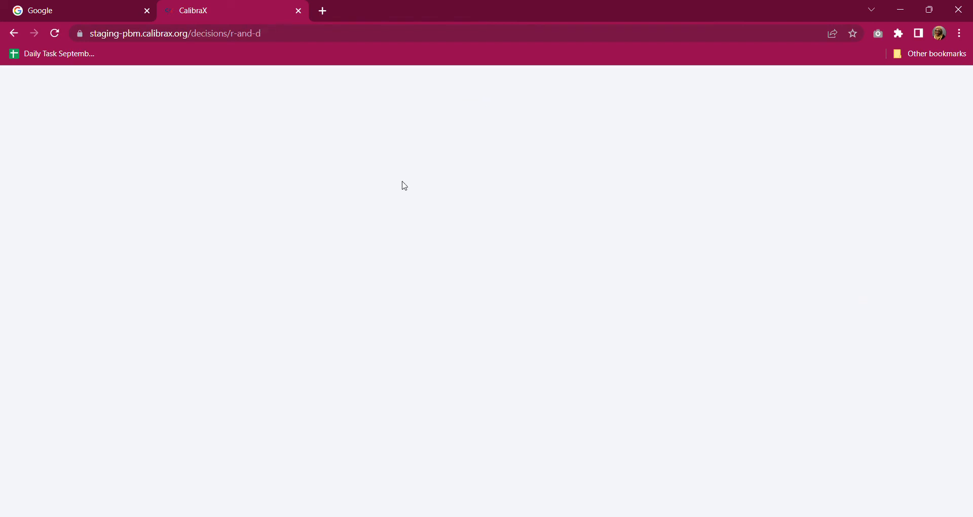
left_click(287, 31)
key("Return")
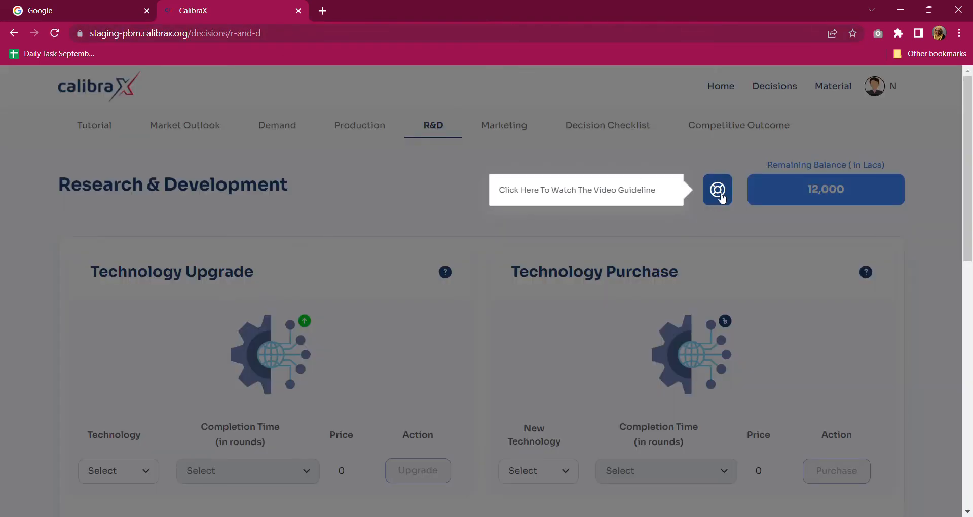
left_click(722, 196)
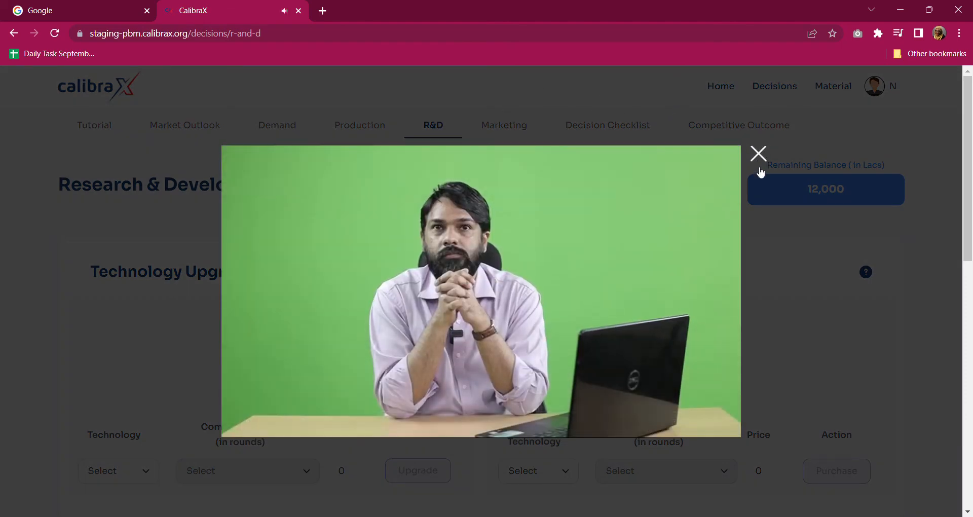
left_click(759, 153)
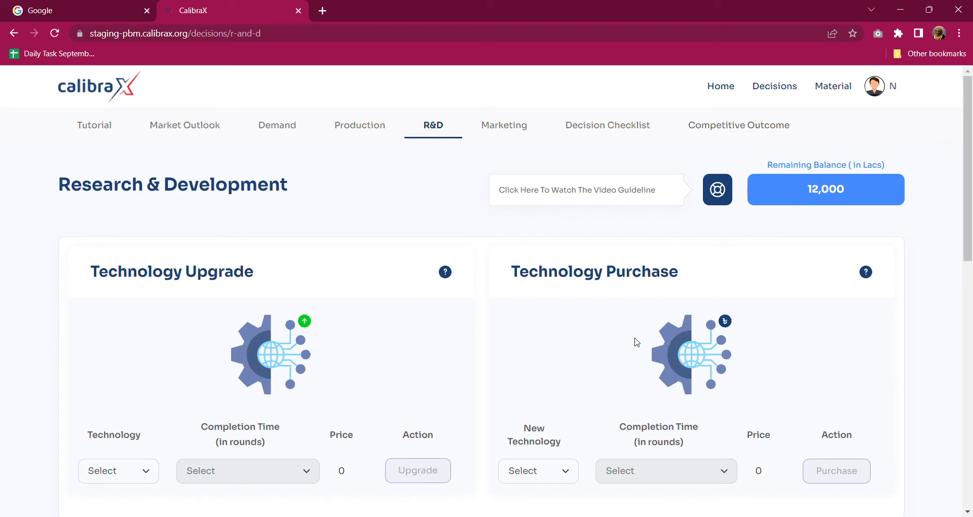
Examine the technology upgrade and purchase options and the feature upgrade and license purchase lists for Research & Development
scroll(636, 350, "down", 5)
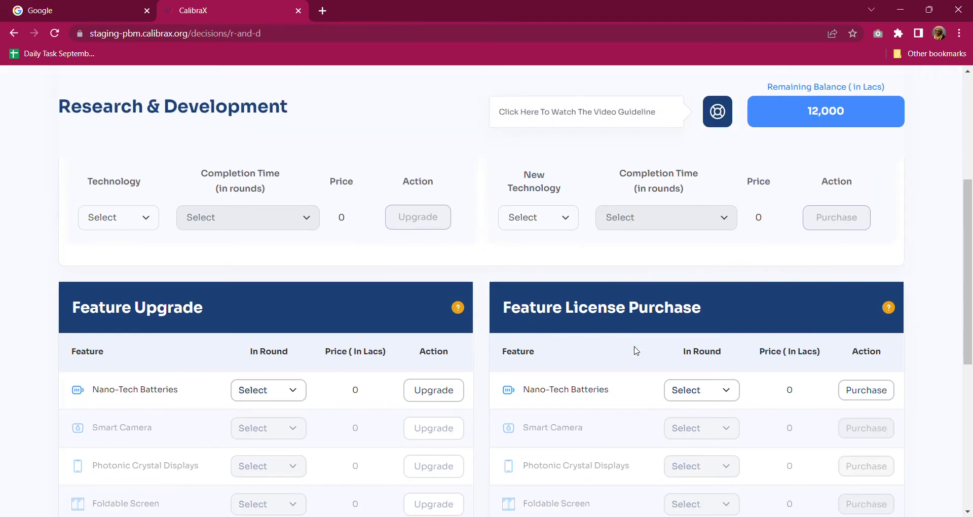
scroll(636, 351, "up", 5)
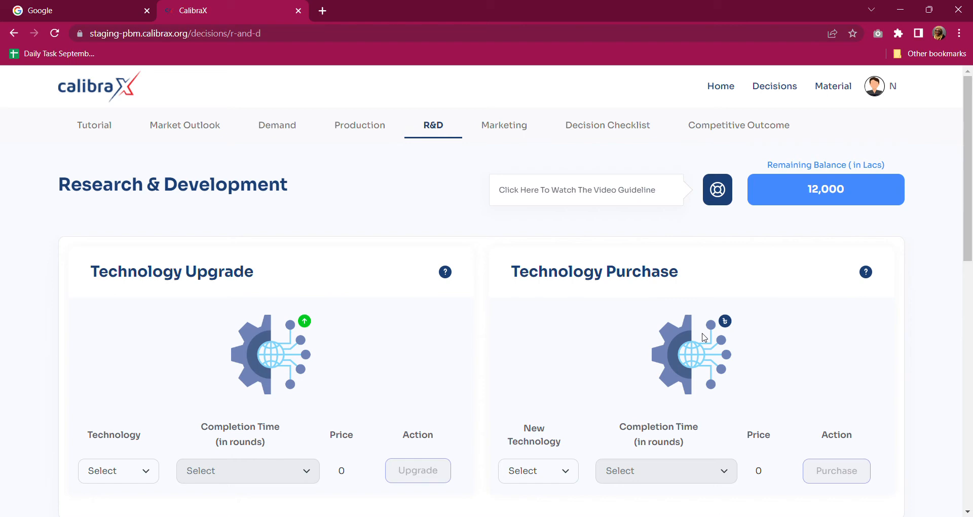
scroll(798, 385, "down", 5)
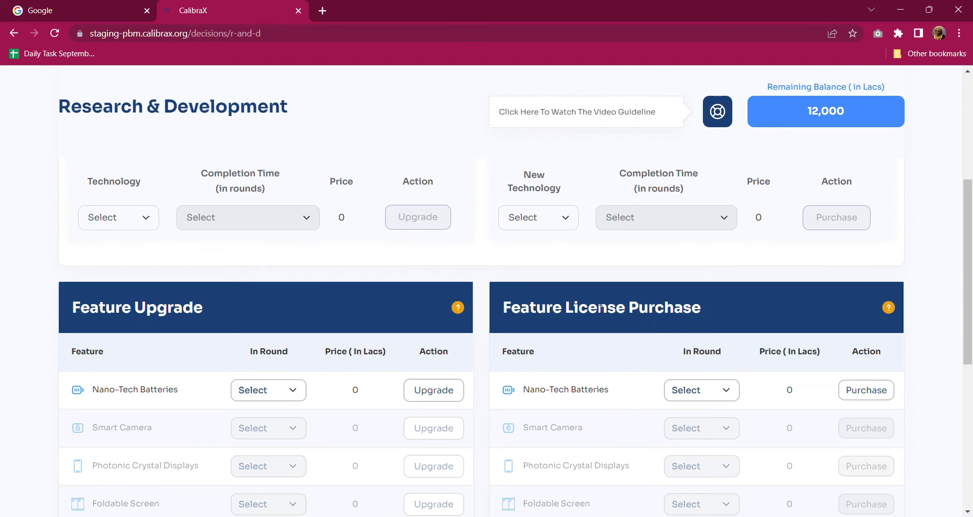
scroll(620, 314, "up", 5)
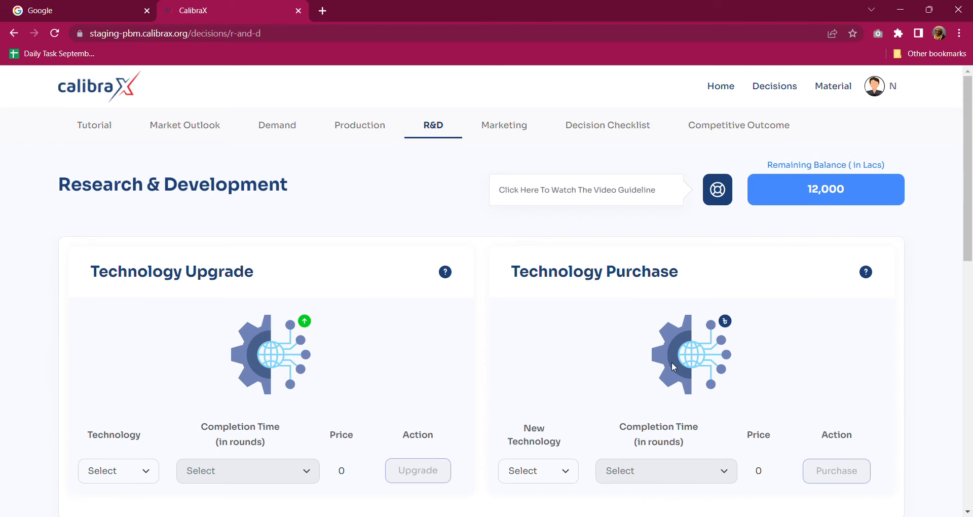
scroll(671, 361, "down", 4)
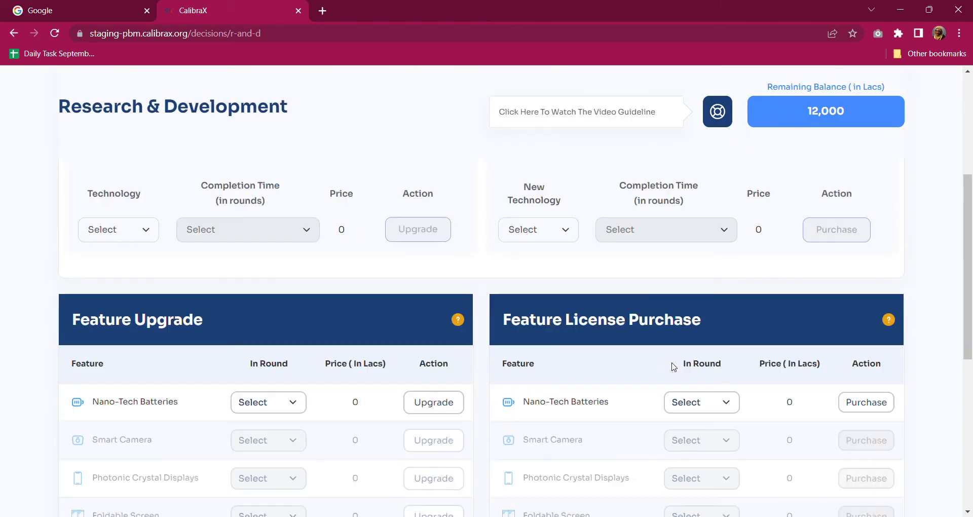
scroll(670, 362, "up", 4)
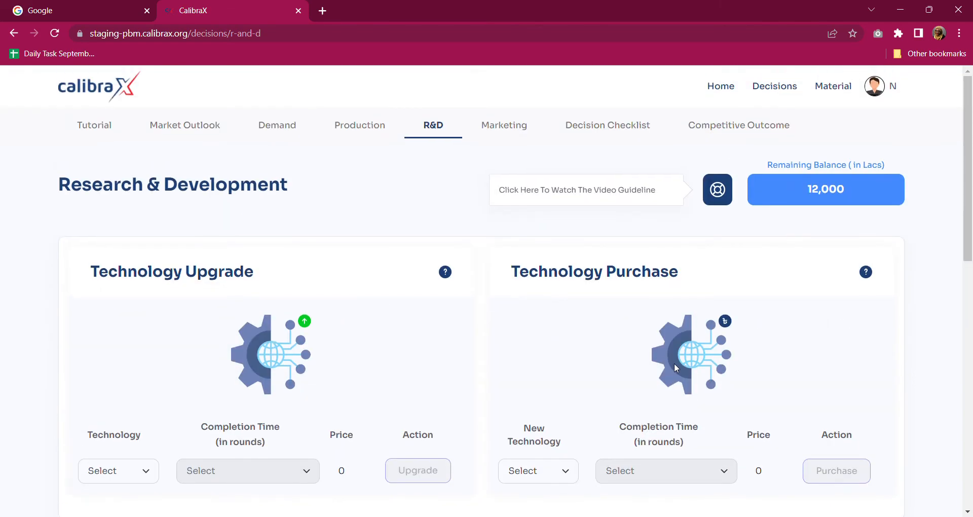
scroll(674, 363, "down", 5)
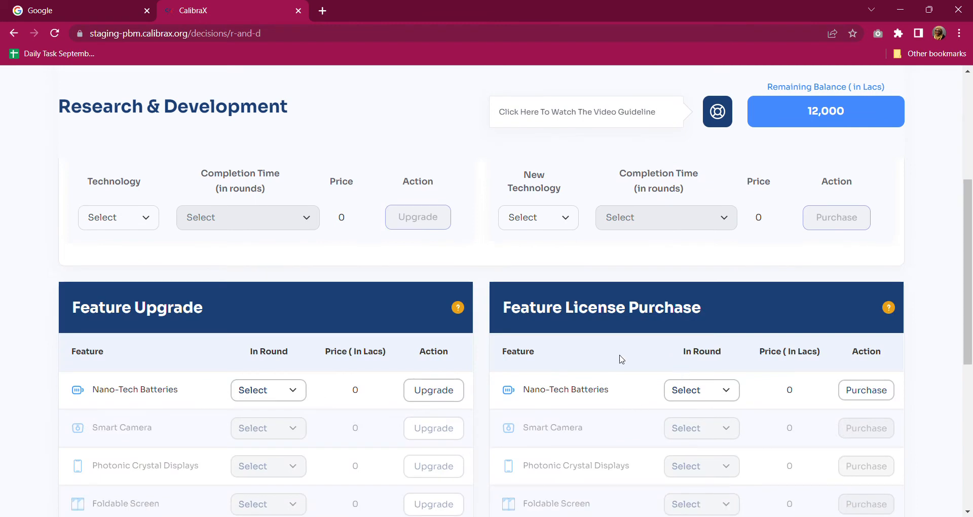
scroll(626, 369, "down", 5)
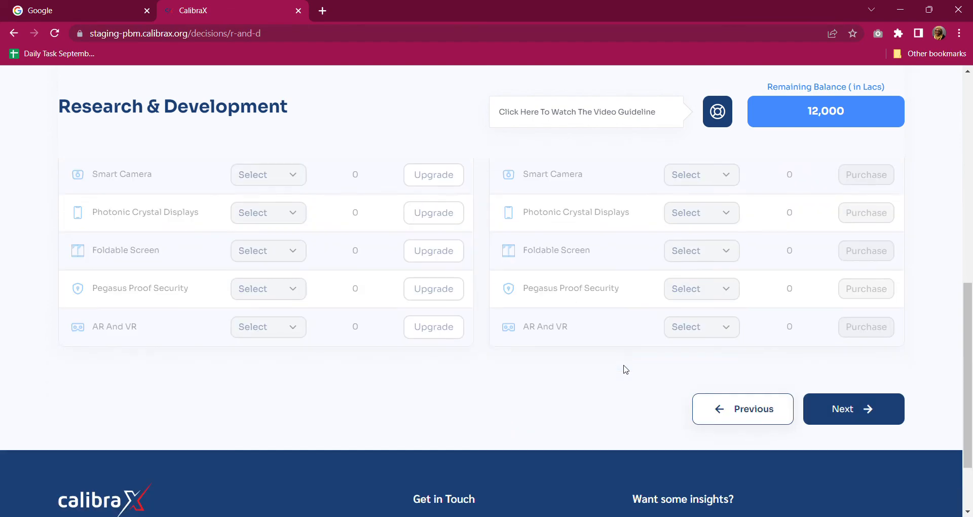
scroll(608, 336, "up", 4)
scroll(604, 337, "up", 1)
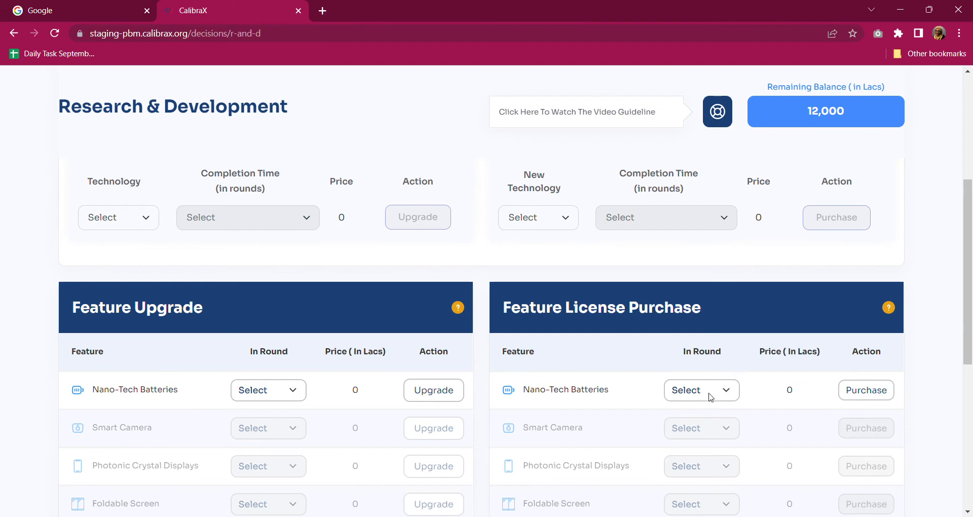
scroll(691, 336, "up", 4)
scroll(691, 337, "down", 4)
scroll(691, 337, "down", 1)
Try to purchase 5G as a new technology with a completion time of 1 round
left_click(577, 216)
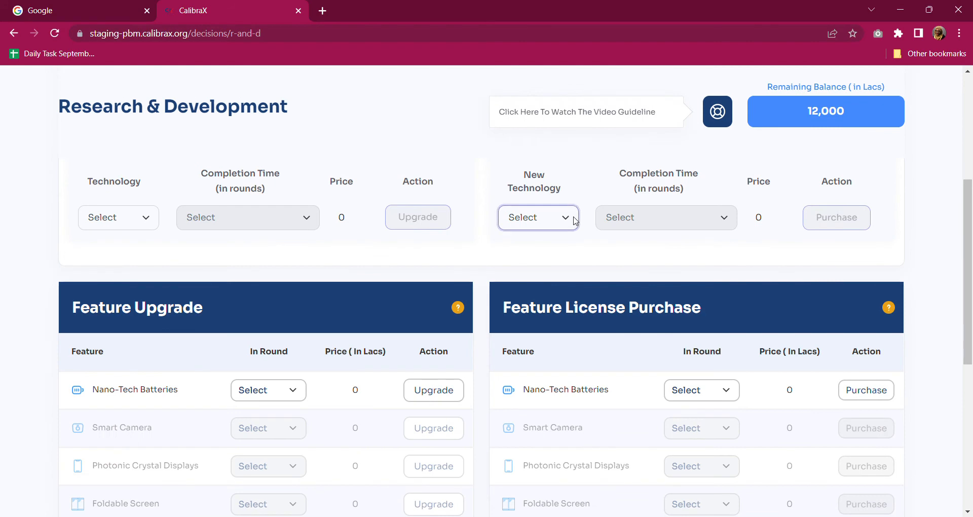
left_click(544, 254)
left_click(679, 211)
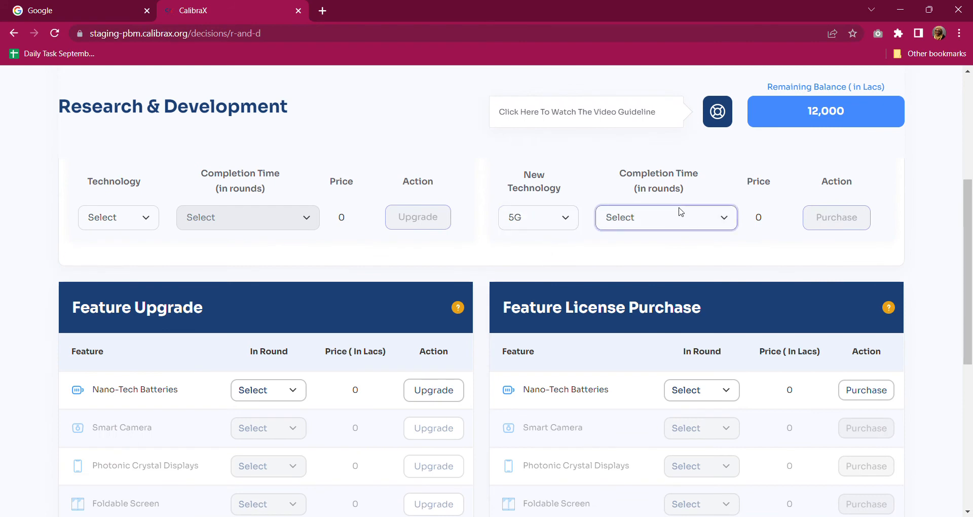
left_click(664, 248)
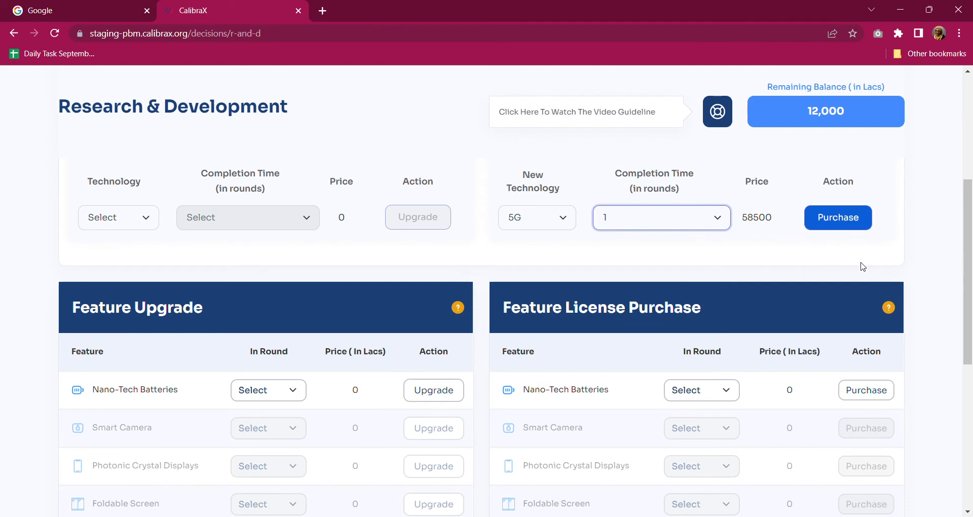
double_click(750, 223)
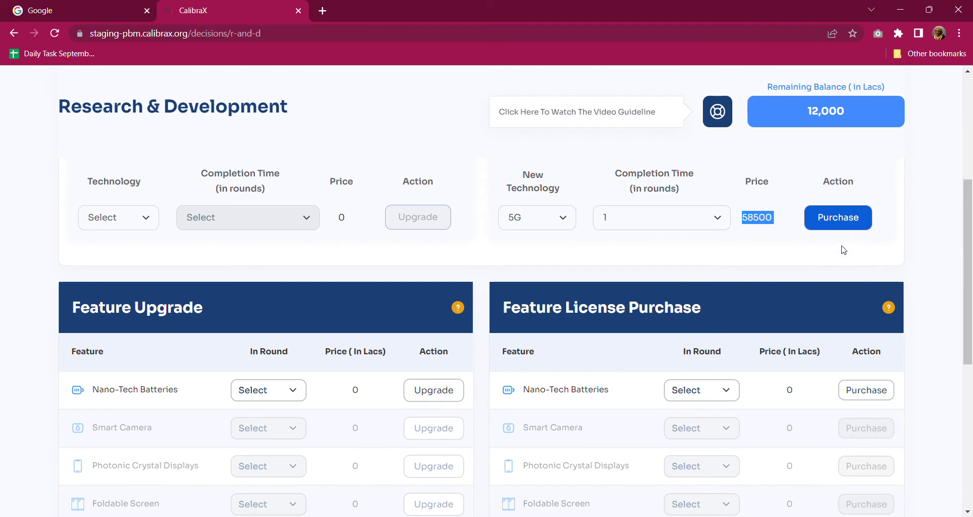
left_click(841, 219)
scroll(861, 325, "down", 5)
scroll(734, 344, "up", 5)
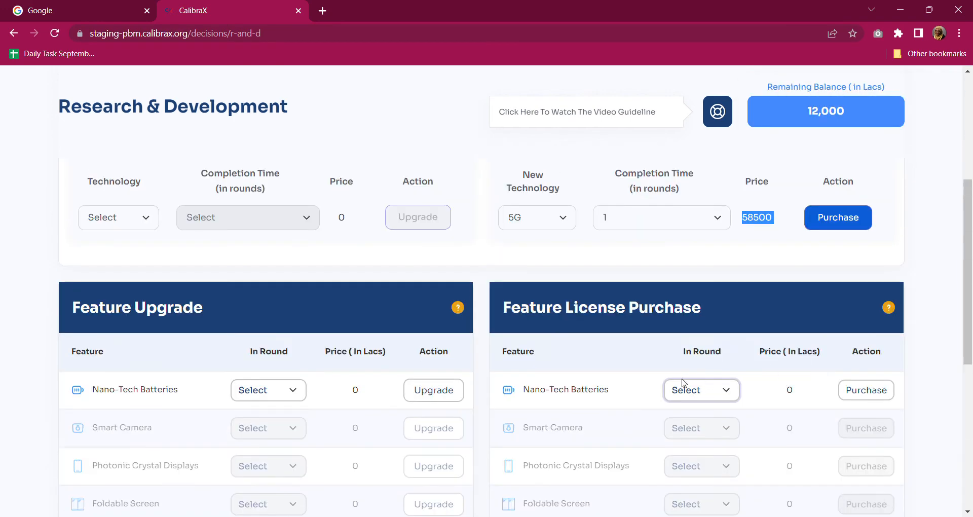
Purchase the Nano-Tech Batteries feature license with 1 round of completion time and confirm the purchase
left_click(680, 419)
scroll(785, 403, "down", 4)
scroll(537, 373, "down", 2)
scroll(537, 373, "up", 5)
left_click_drag(968, 288, 970, 338)
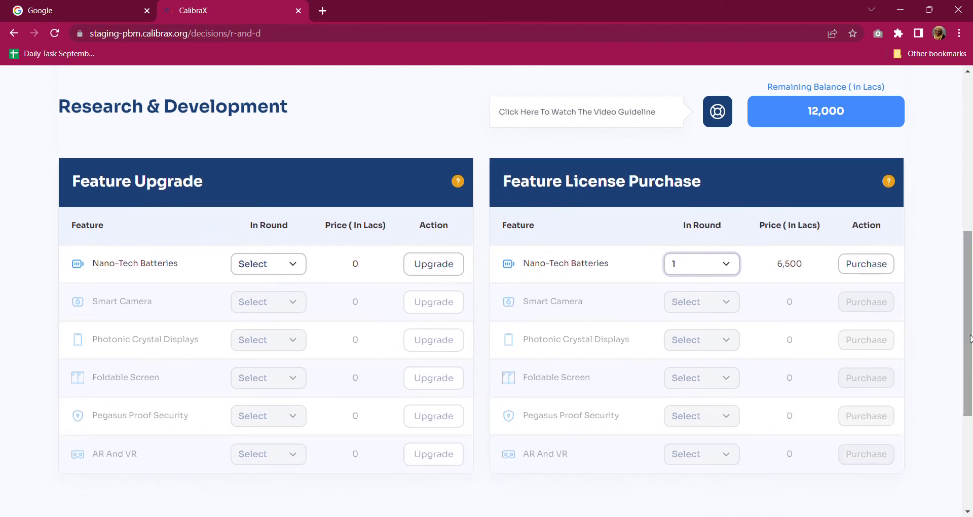
left_click(866, 267)
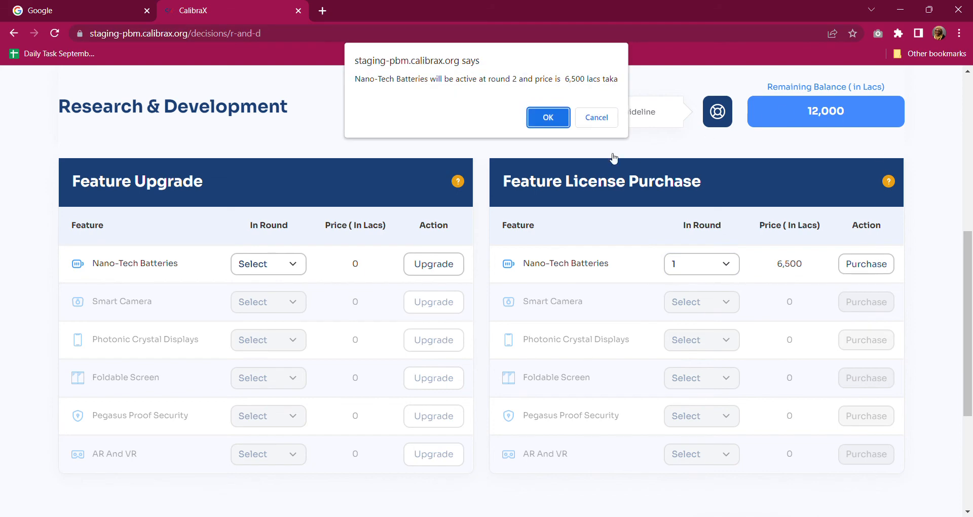
left_click(539, 119)
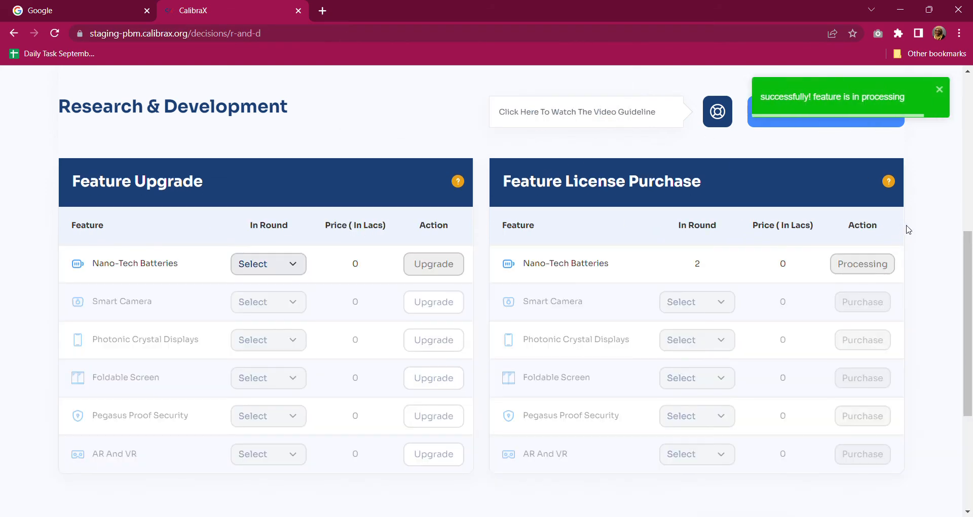
Move on to the Distribution & Marketing decisions and briefly play the video guideline before closing it
scroll(871, 277, "up", 6)
scroll(872, 277, "down", 4)
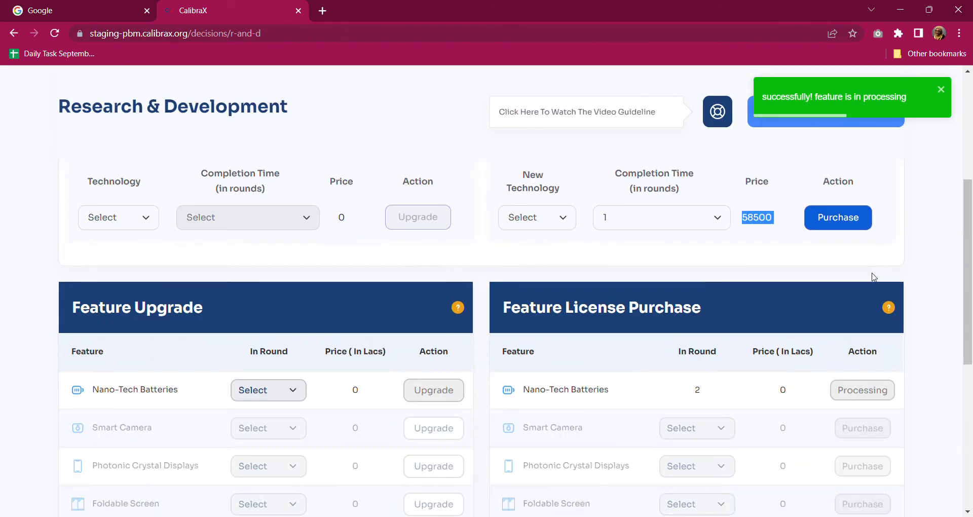
scroll(871, 276, "down", 5)
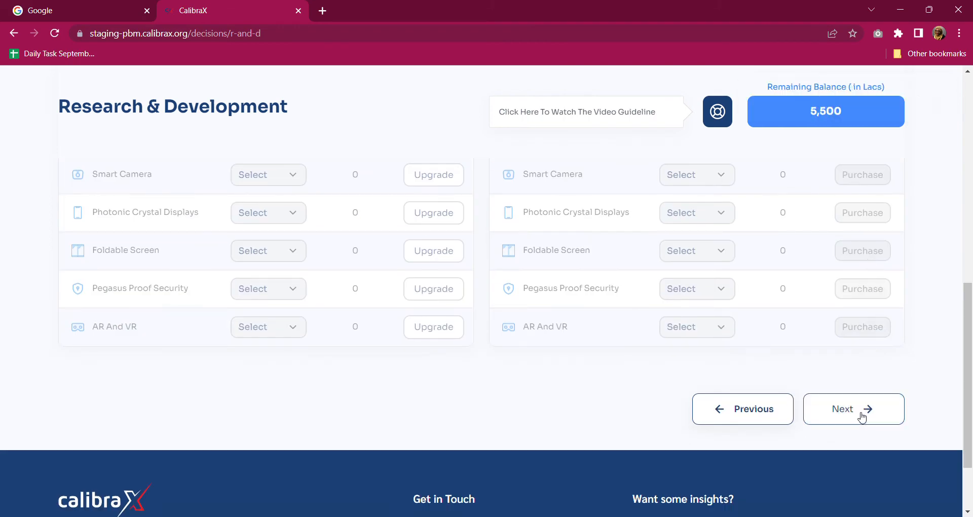
left_click(861, 416)
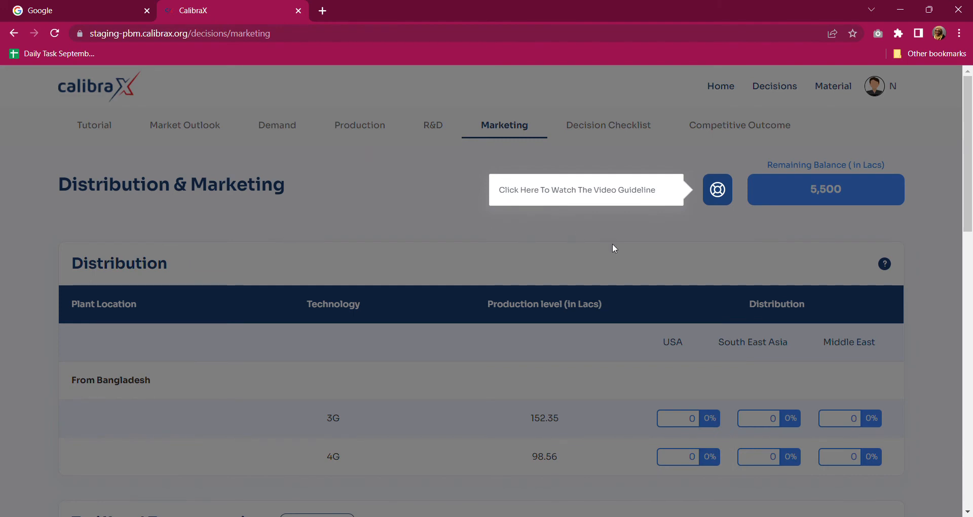
left_click(717, 191)
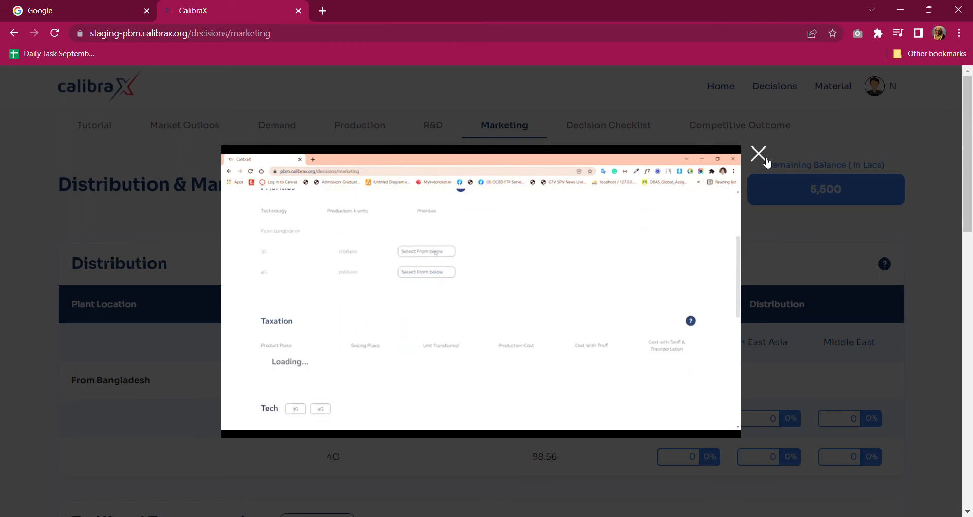
left_click(760, 156)
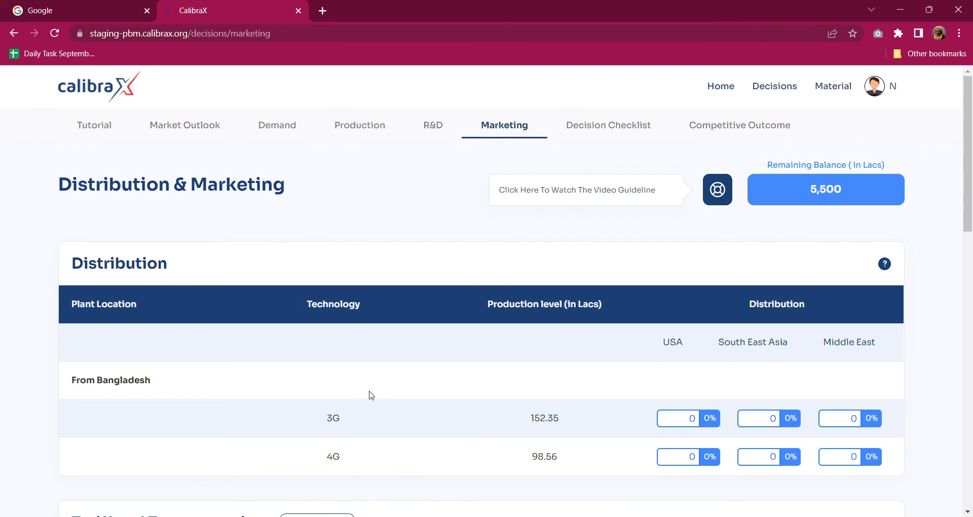
Distribute Bangladesh's 3G production as 40% to USA, 40% to South East Asia and 20% to Middle East
scroll(370, 394, "down", 2)
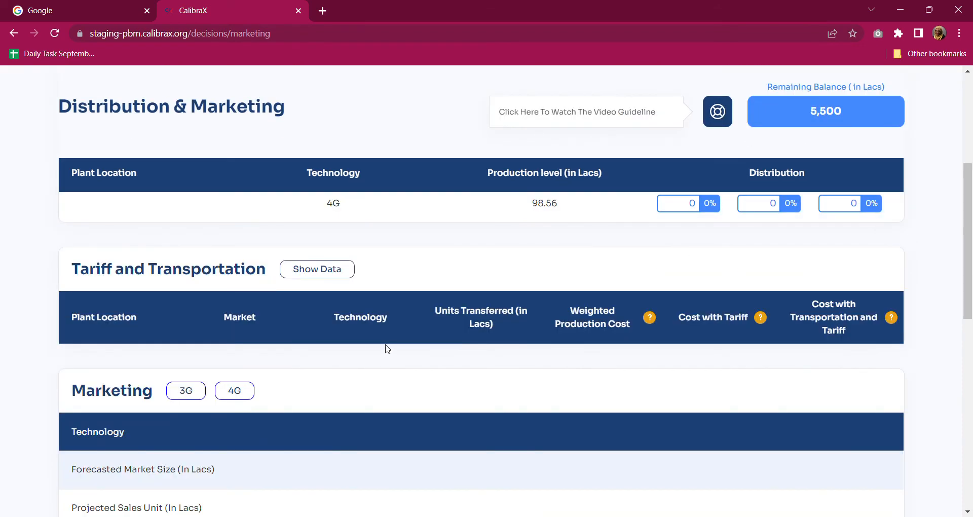
scroll(369, 343, "up", 5)
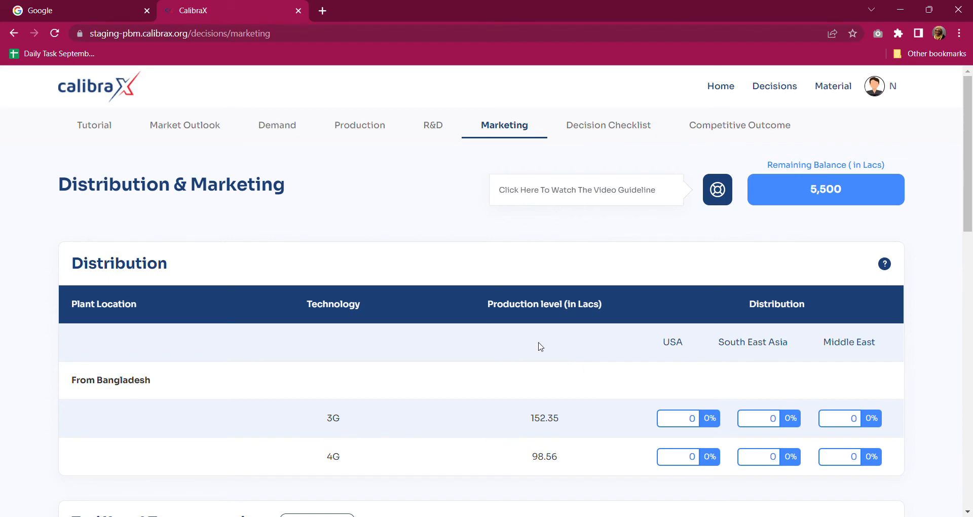
scroll(539, 344, "down", 5)
scroll(504, 371, "up", 5)
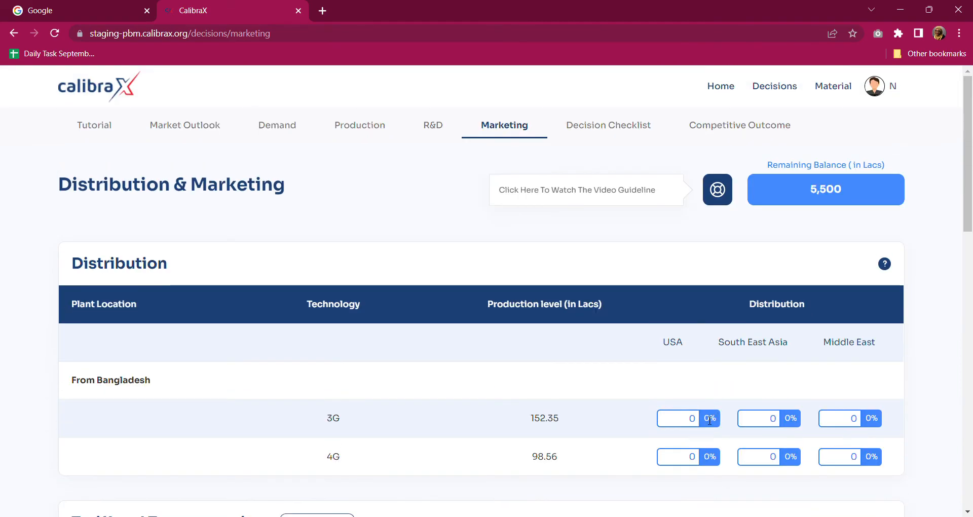
scroll(496, 439, "down", 2)
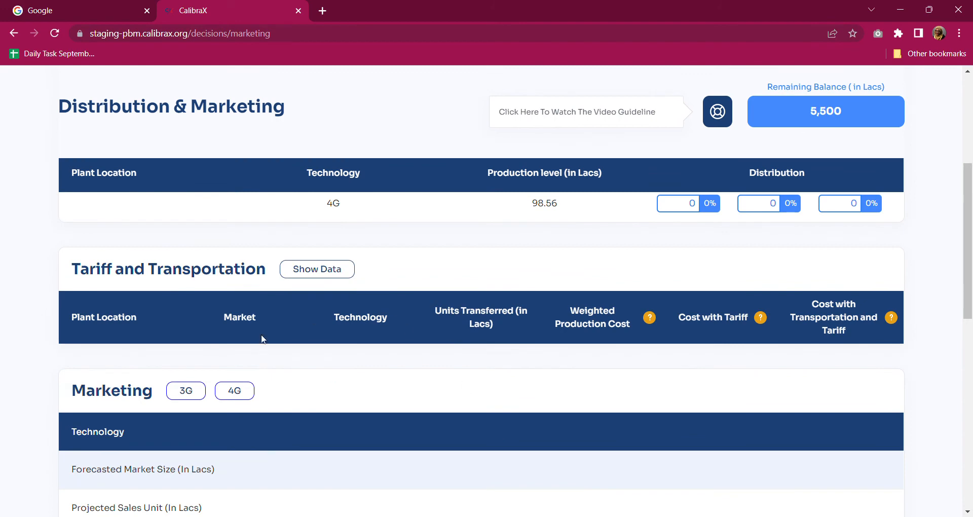
scroll(811, 355, "up", 5)
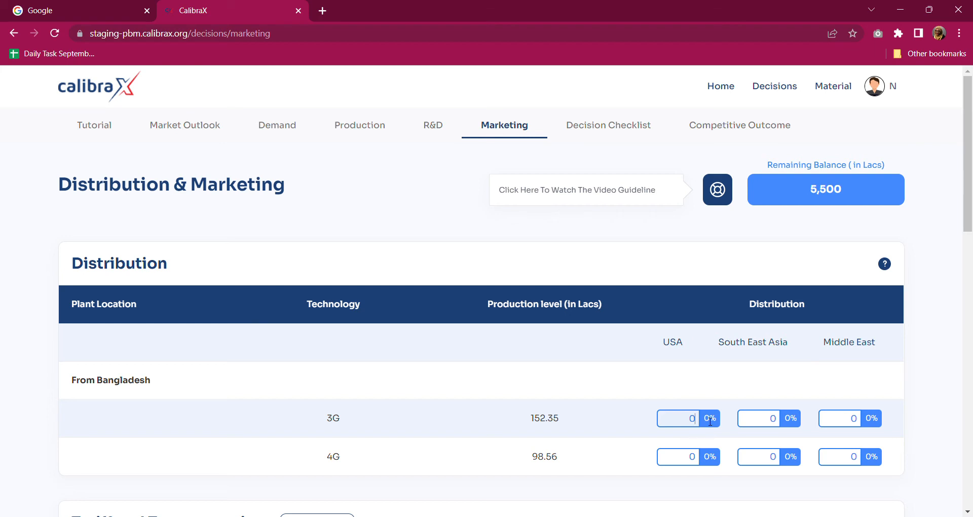
type("0")
left_click(782, 424)
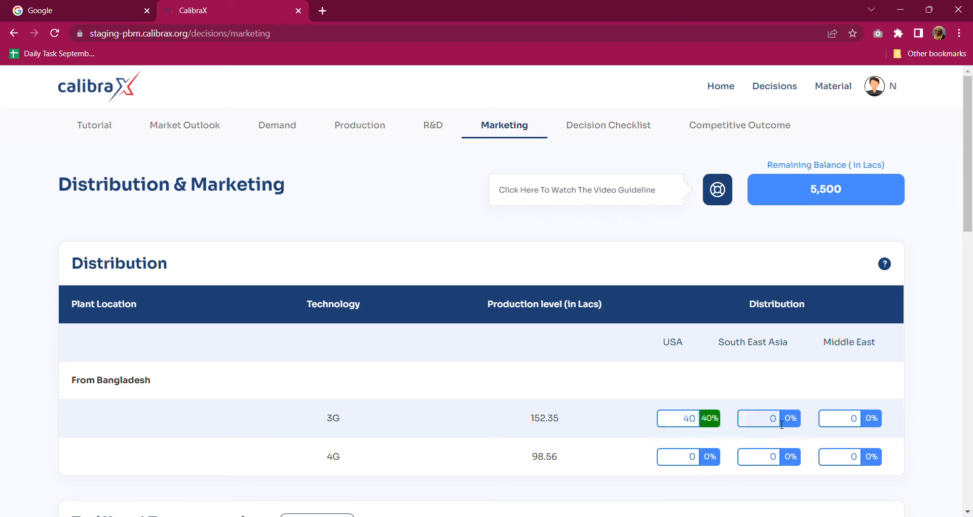
type("40")
left_click(862, 425)
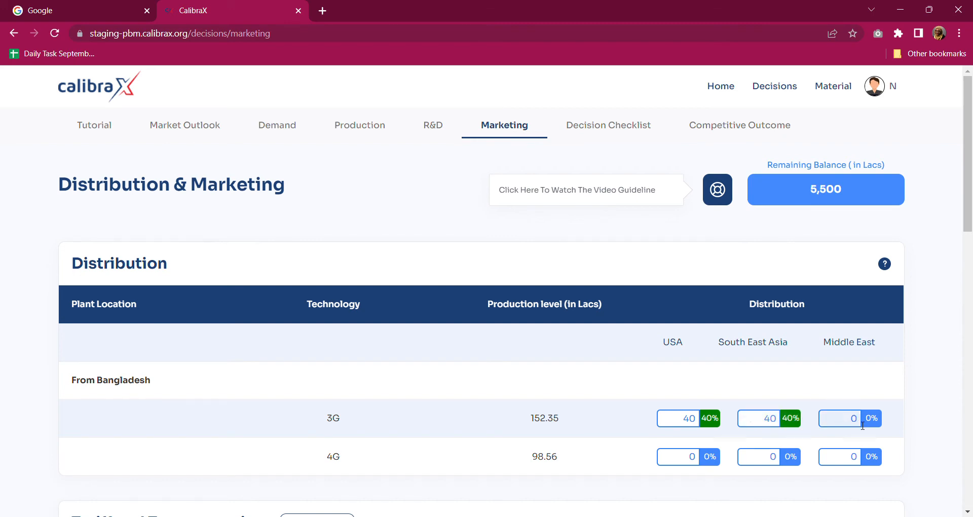
type("40")
key("BackSpace")
Distribute Bangladesh's 4G production as 35% to USA, 35% to South East Asia and 30% to Middle East
left_click(702, 464)
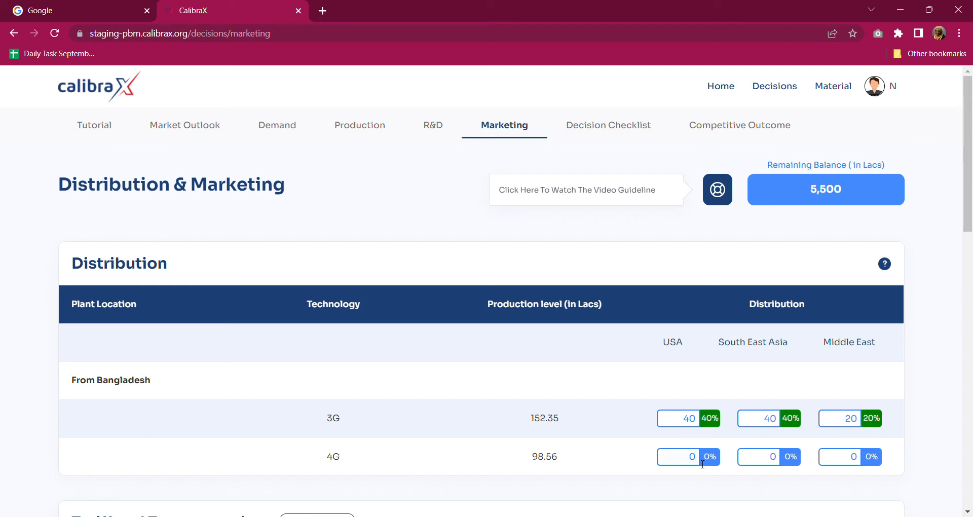
type("35")
left_click(782, 463)
type("35")
left_click(866, 461)
type("30")
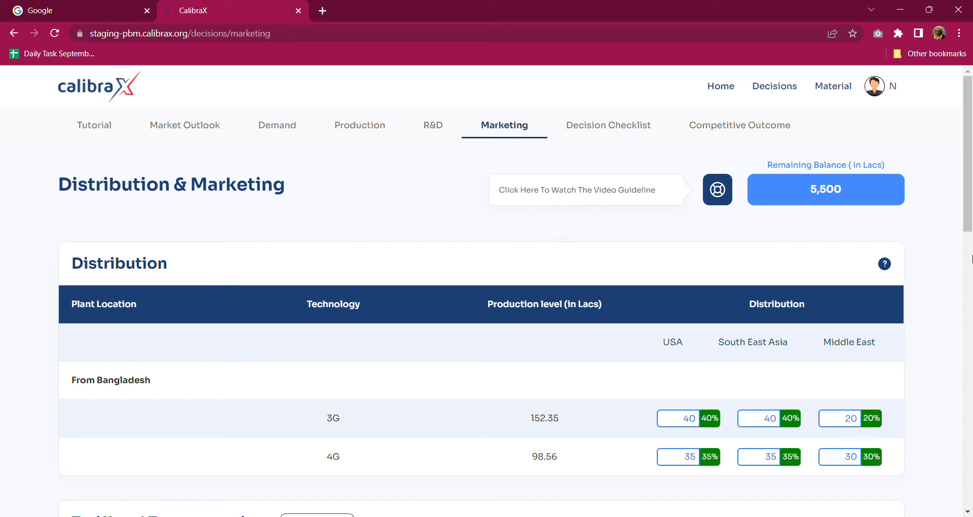
Show the Tariff and Transportation data and review each market's units transferred and costs for 3G and 4G
scroll(967, 256, "down", 2)
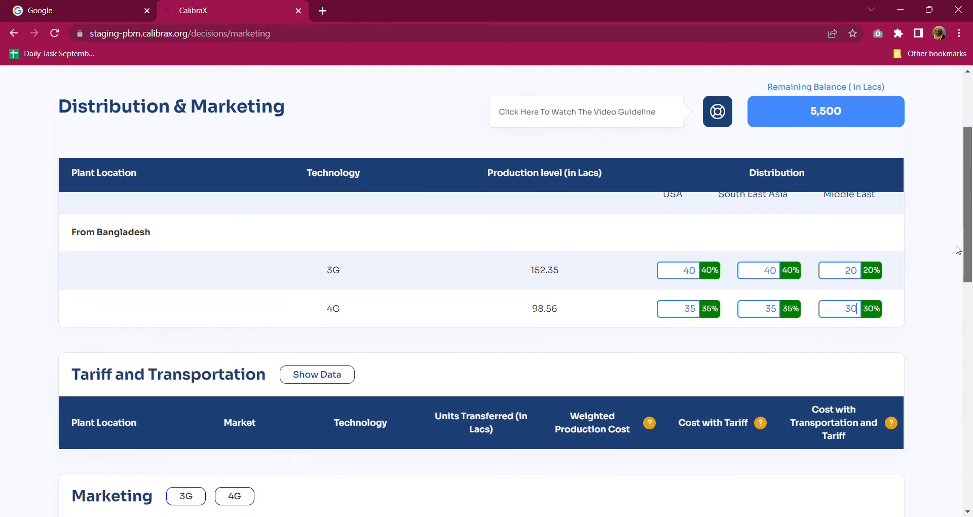
left_click(337, 382)
scroll(430, 357, "down", 5)
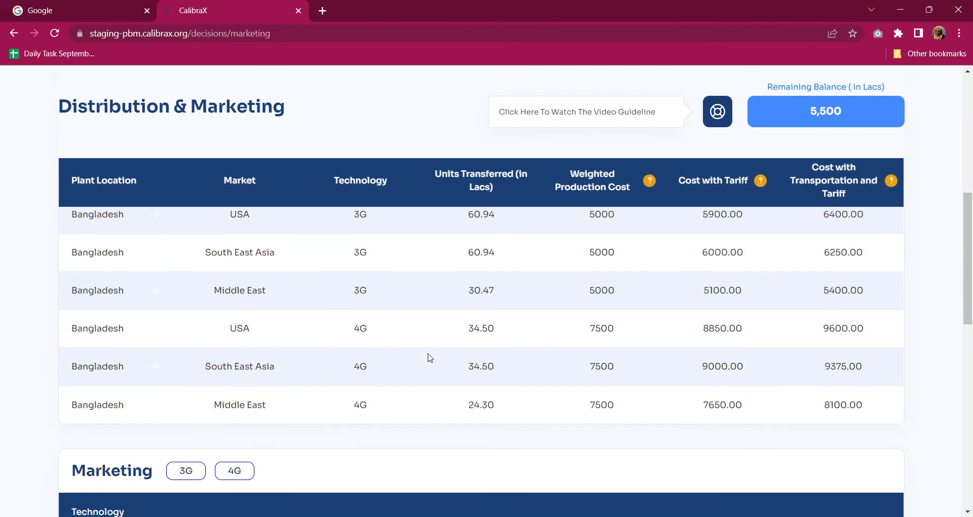
scroll(430, 357, "up", 5)
left_click_drag(968, 184, 968, 231)
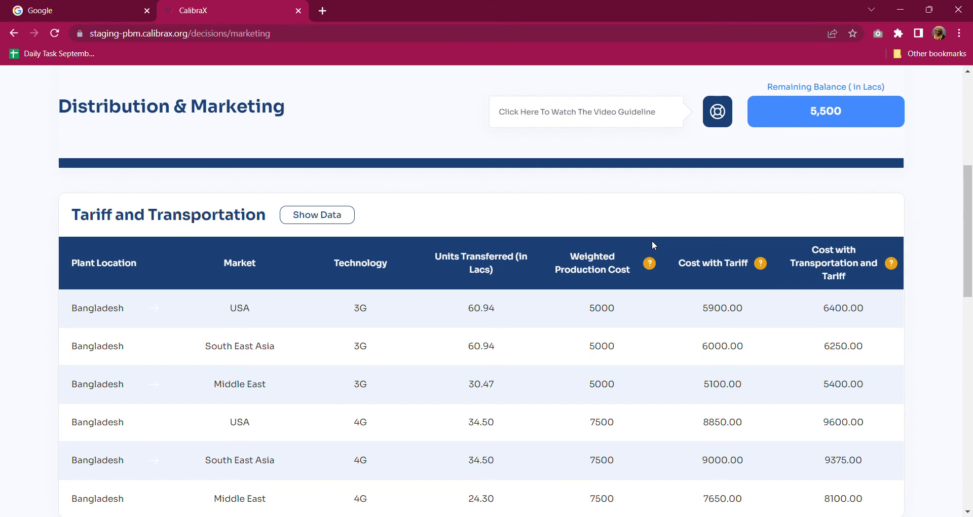
Show the 3G marketing table and review its market size, projected sales, cost, strategy, price and promotion rows
left_click_drag(968, 240, 970, 323)
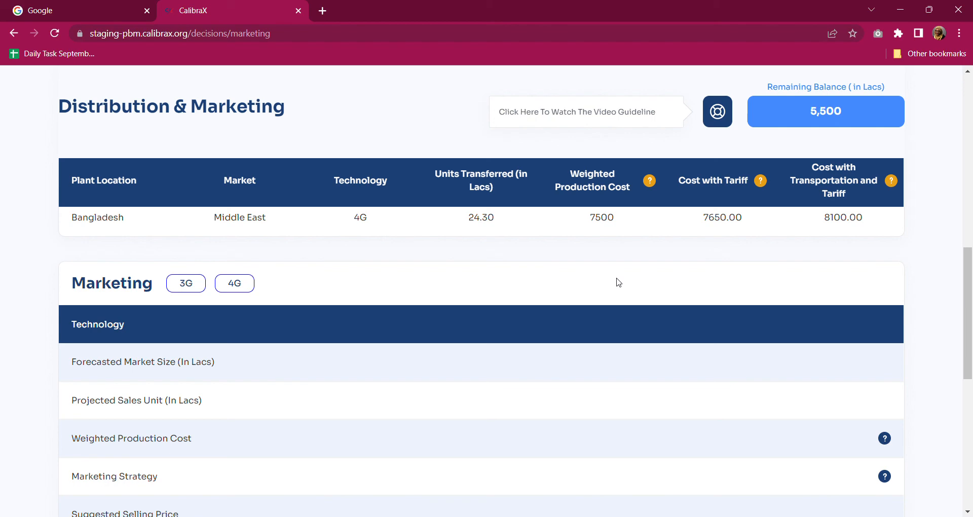
scroll(556, 284, "down", 1)
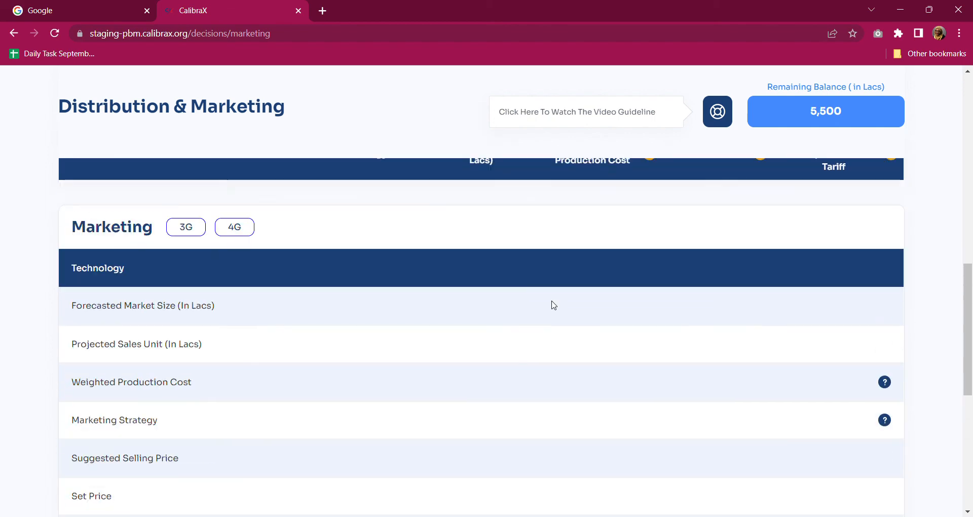
scroll(553, 304, "up", 1)
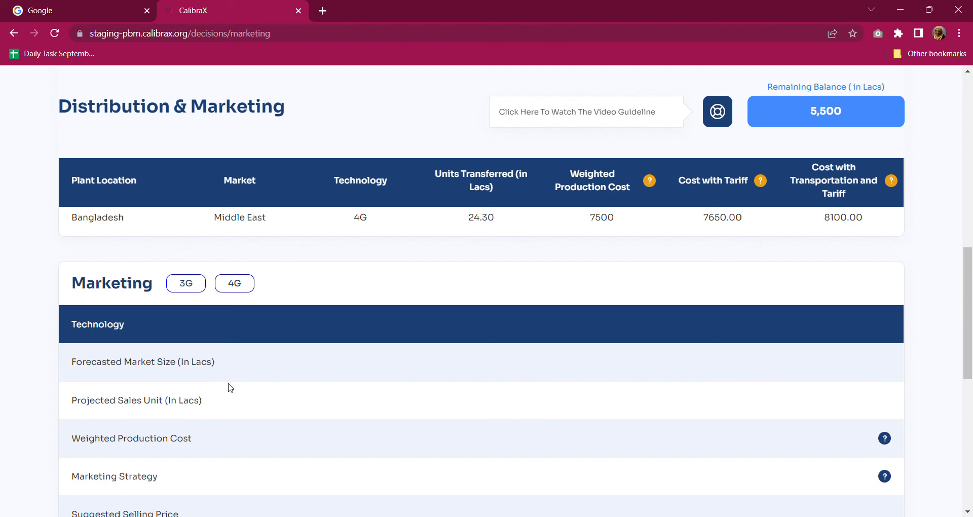
left_click(184, 287)
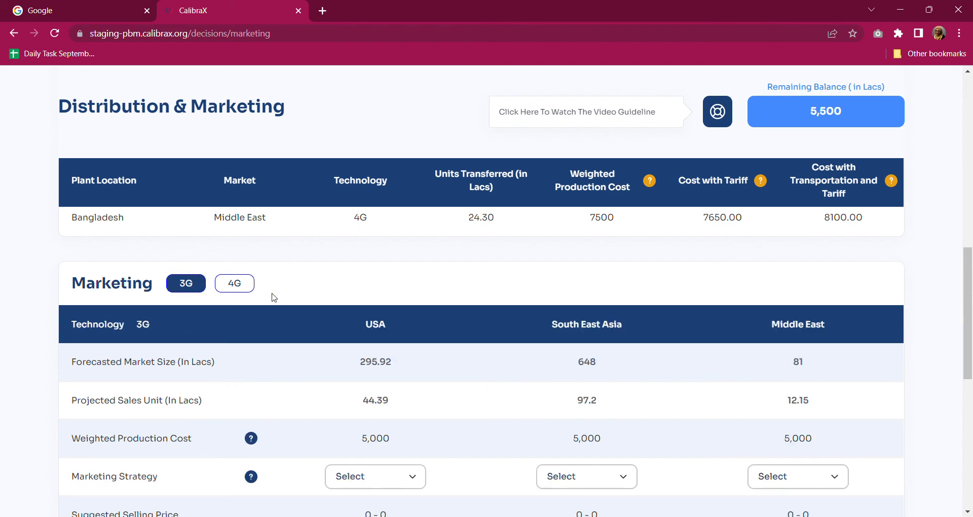
left_click_drag(971, 294, 970, 345)
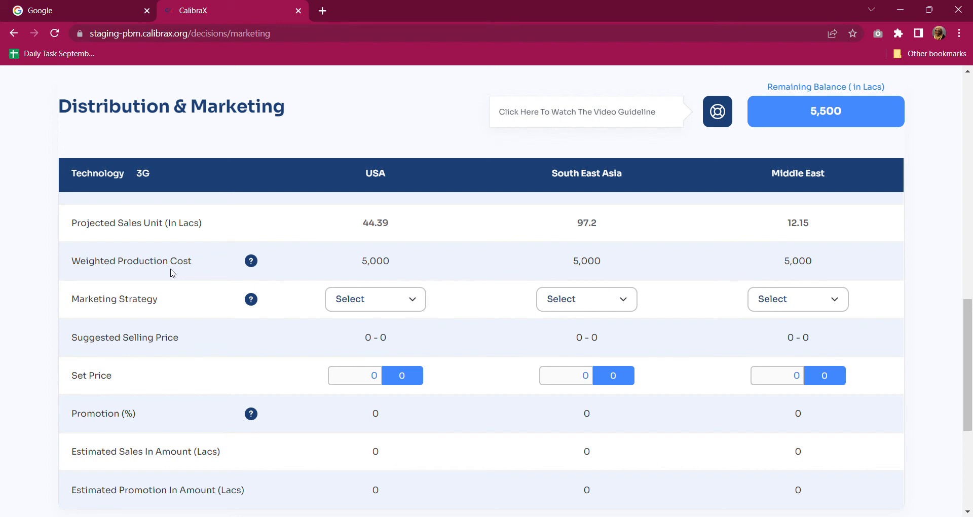
Try the USA marketing strategies for 3G from Low Price through Brand and read the marketing strategy explanation
left_click(340, 303)
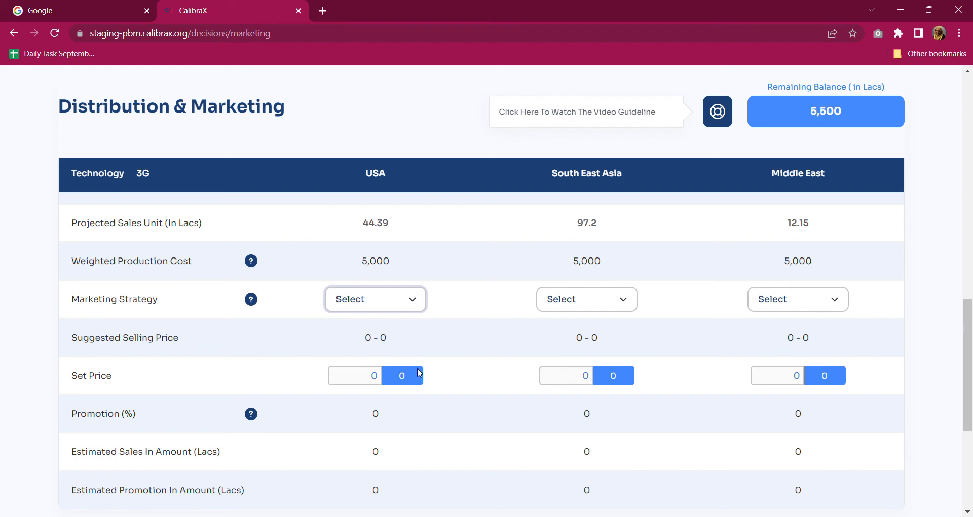
left_click(939, 300)
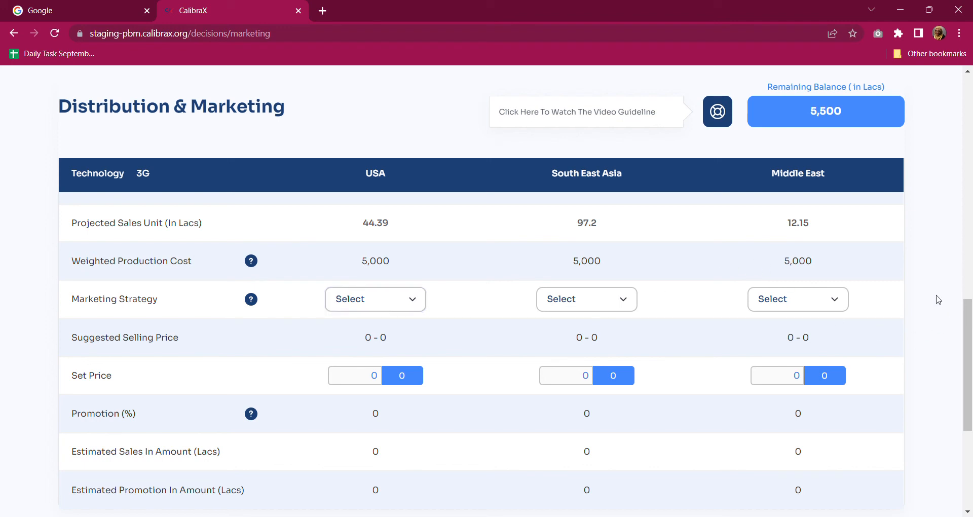
left_click(348, 300)
key("Down")
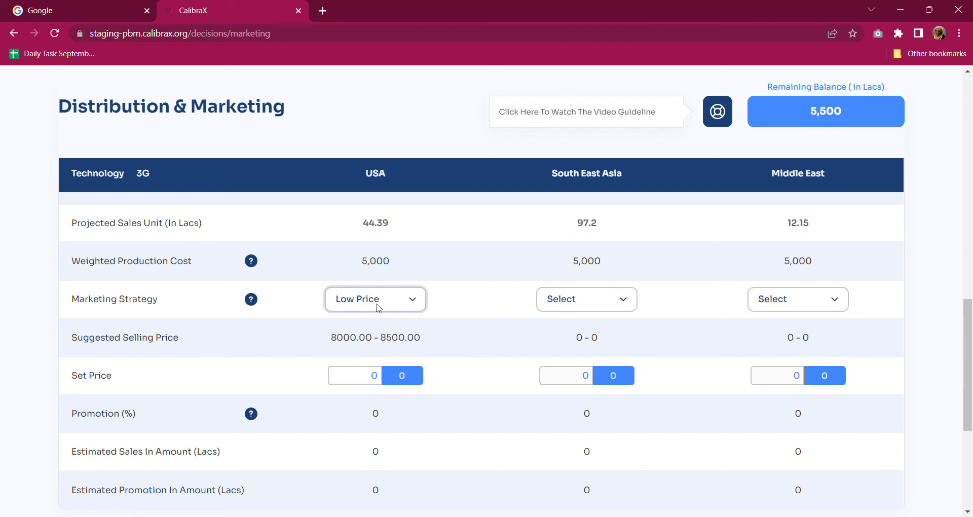
key("Down")
key("Down")
key("Down")
left_click(255, 305)
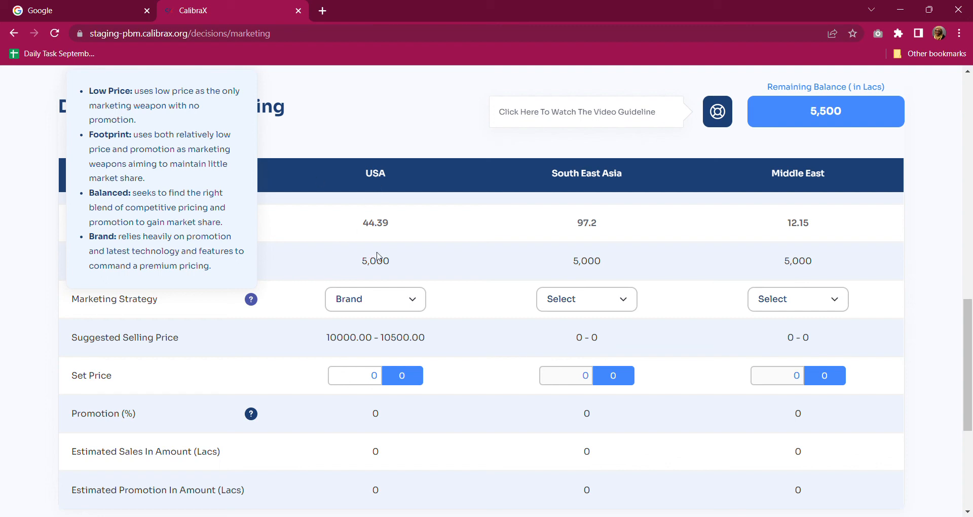
left_click(404, 298)
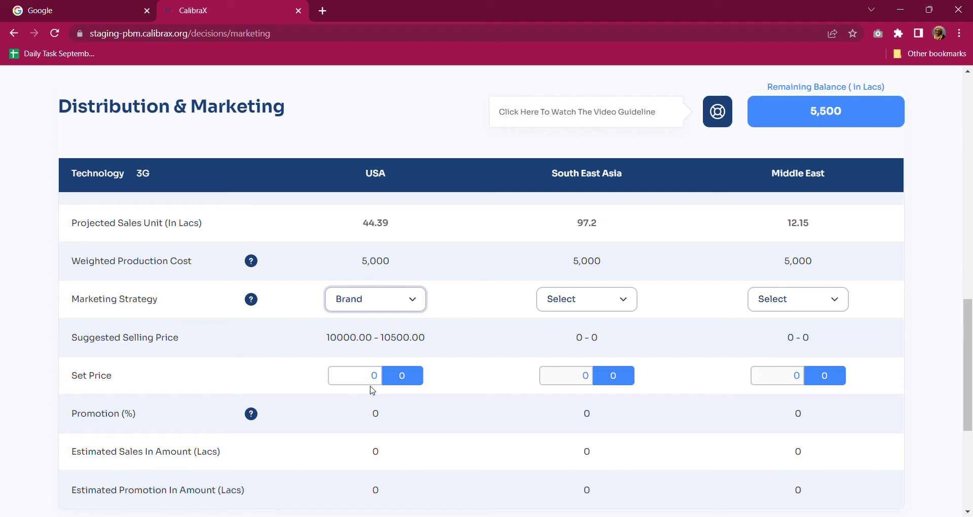
Choose the Low Price strategy for 3G in USA and set its price to the lowest suggested selling price, 8000.00
scroll(567, 380, "down", 5)
scroll(507, 377, "up", 10)
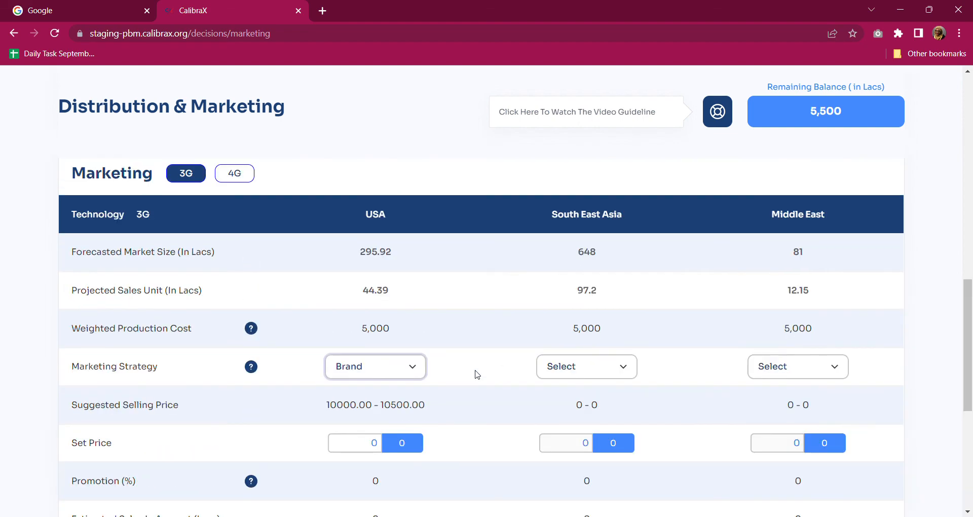
scroll(400, 339, "down", 5)
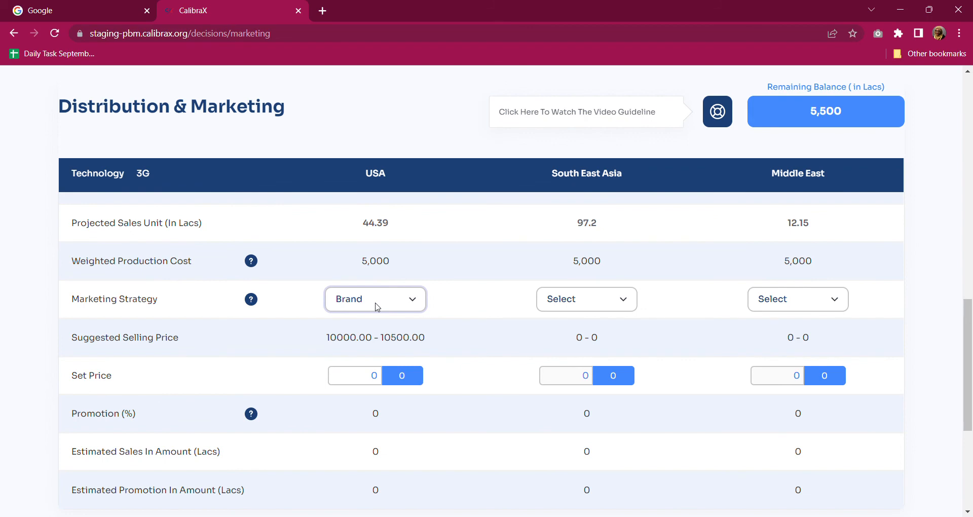
left_click(371, 335)
left_click_drag(331, 338, 376, 345)
key("ctrl+c")
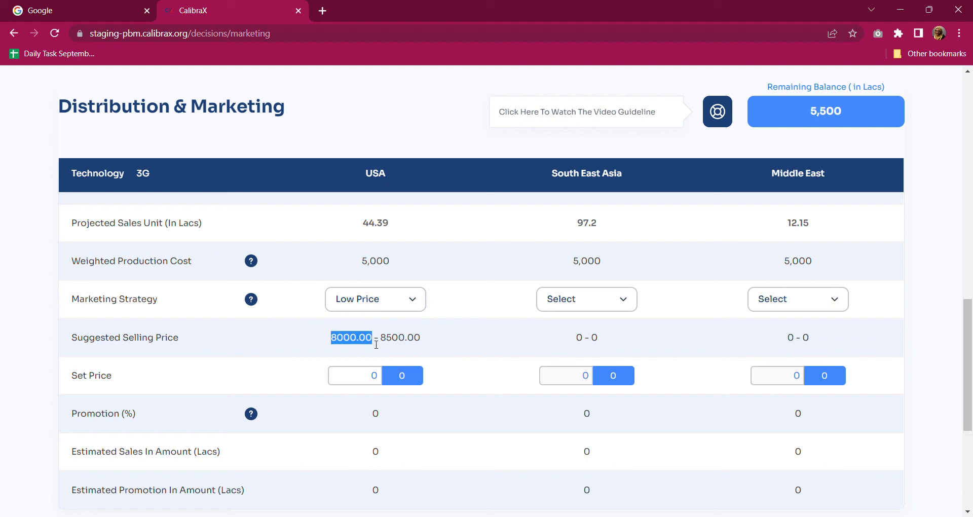
left_click(368, 381)
key("ctrl+v")
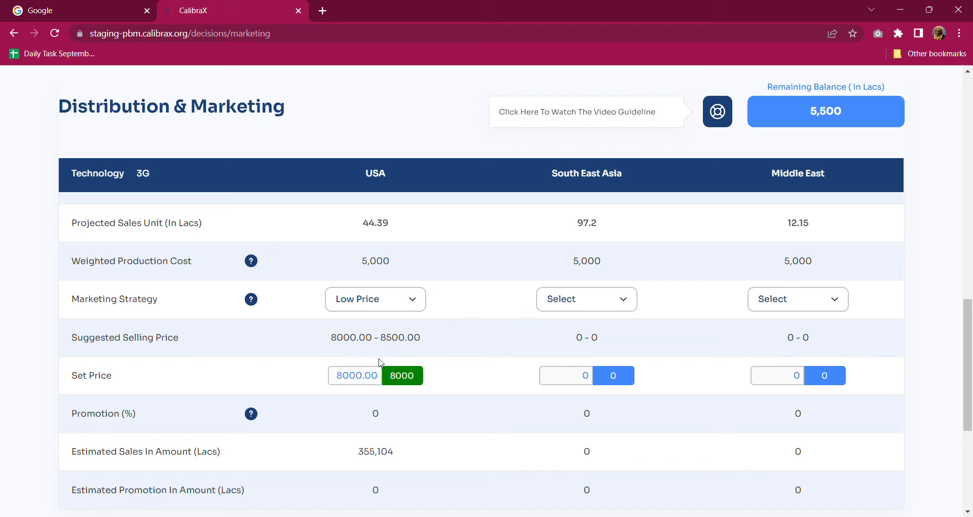
Choose the Low Price strategy for 3G in South East Asia and set its price to 7500
left_click(584, 302)
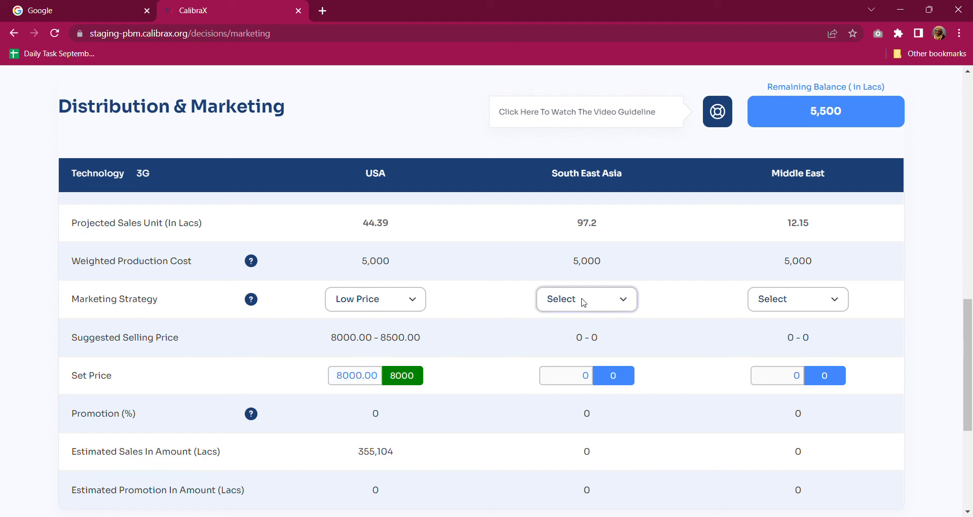
left_click(580, 327)
left_click(591, 375)
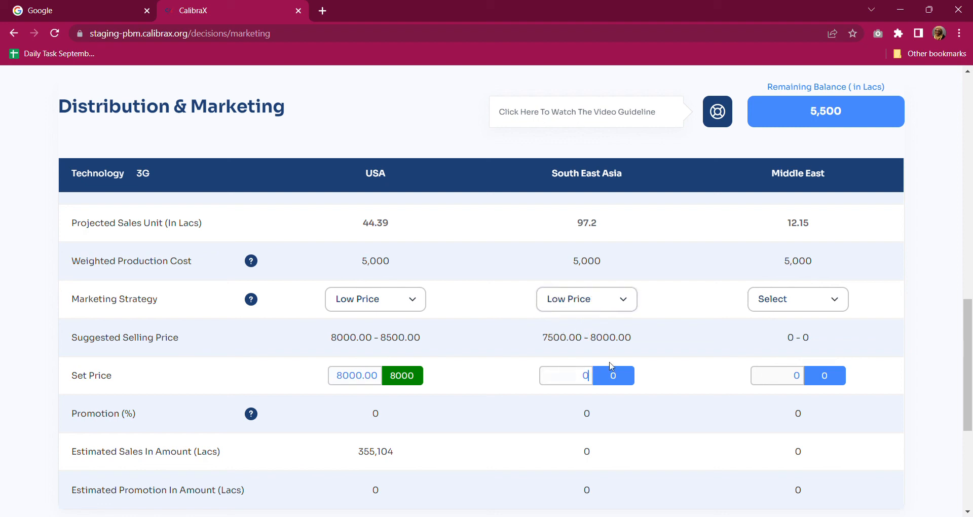
type("175")
key("BackSpace")
key("BackSpace")
key("BackSpace")
type("7500")
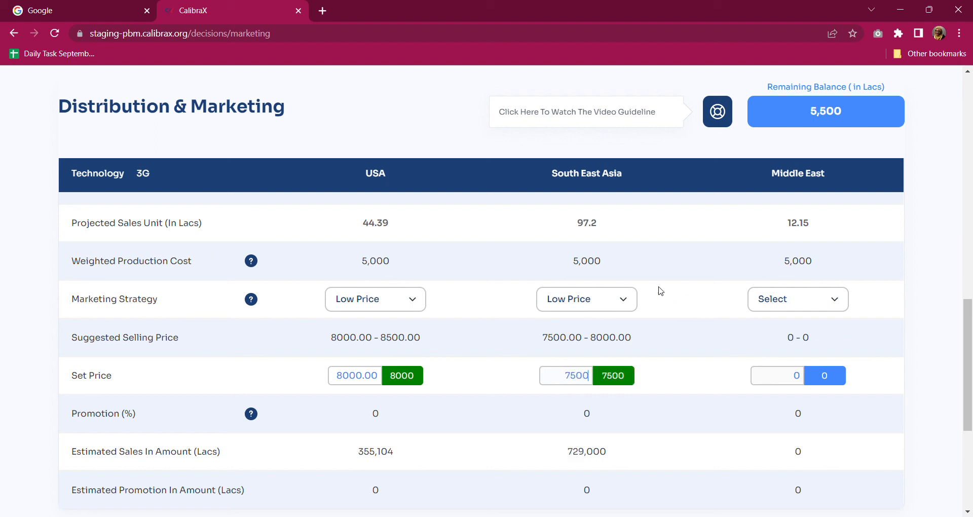
Choose the Low Price strategy for 3G in Middle East and set its price to 8500
left_click(783, 331)
left_click(781, 373)
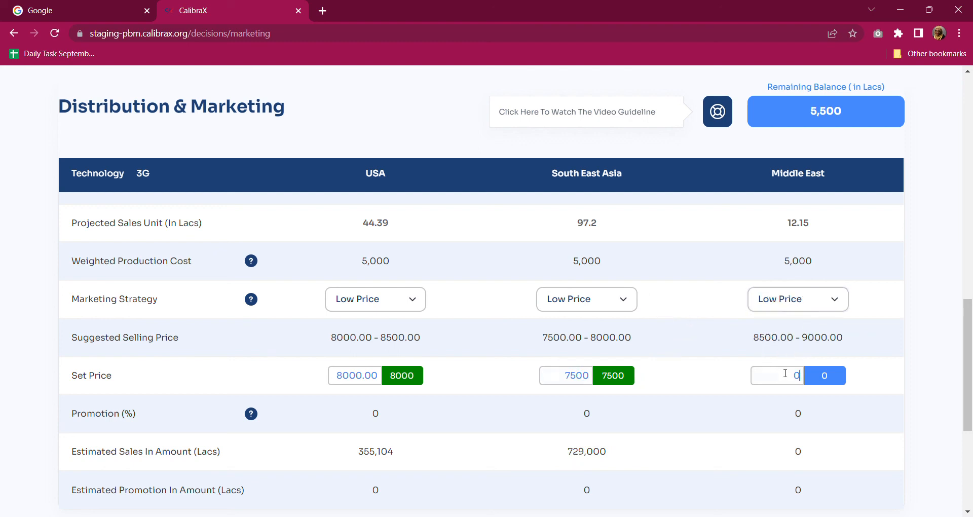
key("BackSpace")
type("8500")
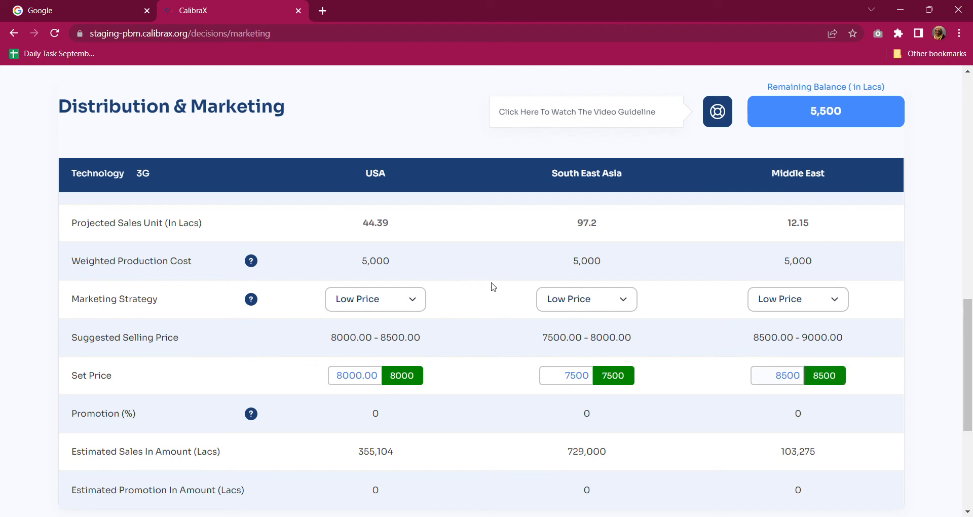
Show the 4G marketing table, choose the Balanced strategy for USA and set its price to 14250
mouse_move(971, 346)
left_mouse_down()
mouse_move(971, 319)
mouse_move(971, 331)
left_mouse_up()
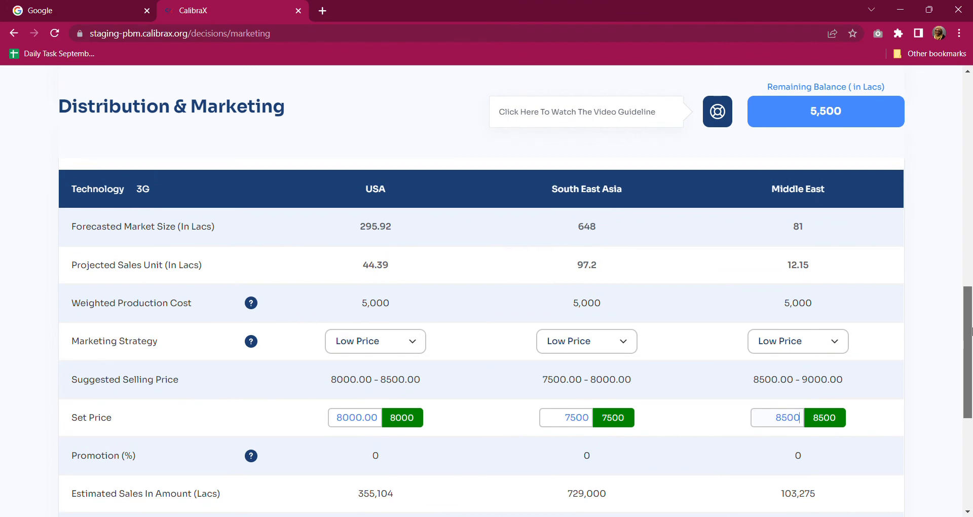
scroll(971, 330, "up", 1)
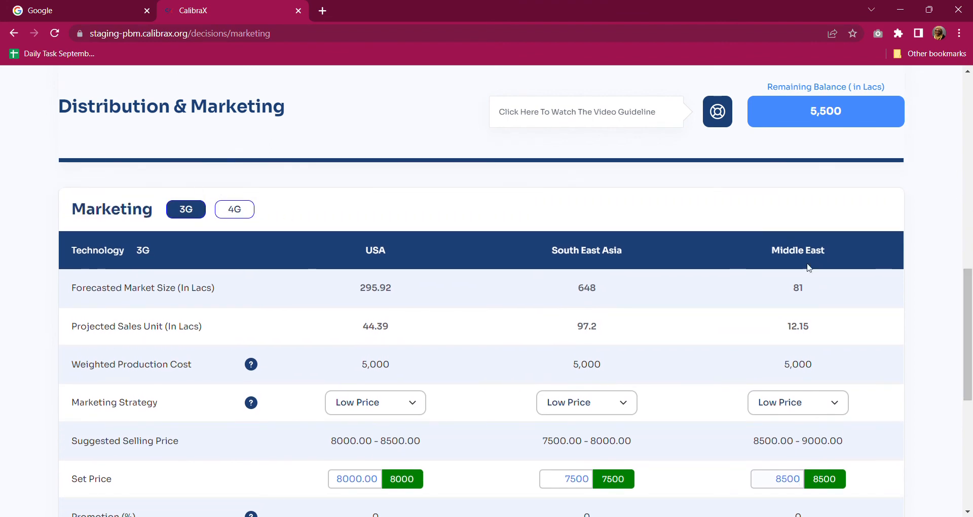
left_click(240, 215)
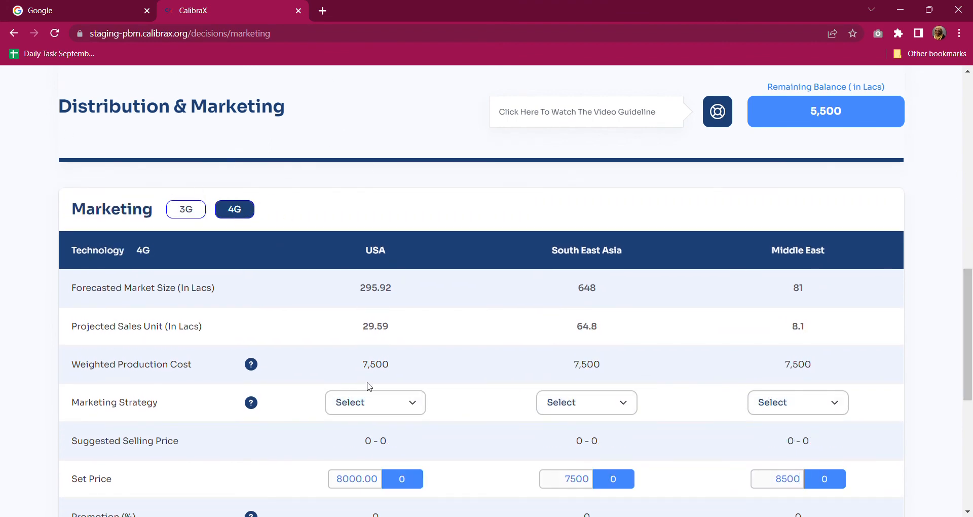
left_click(372, 404)
left_click_drag(970, 321, 971, 356)
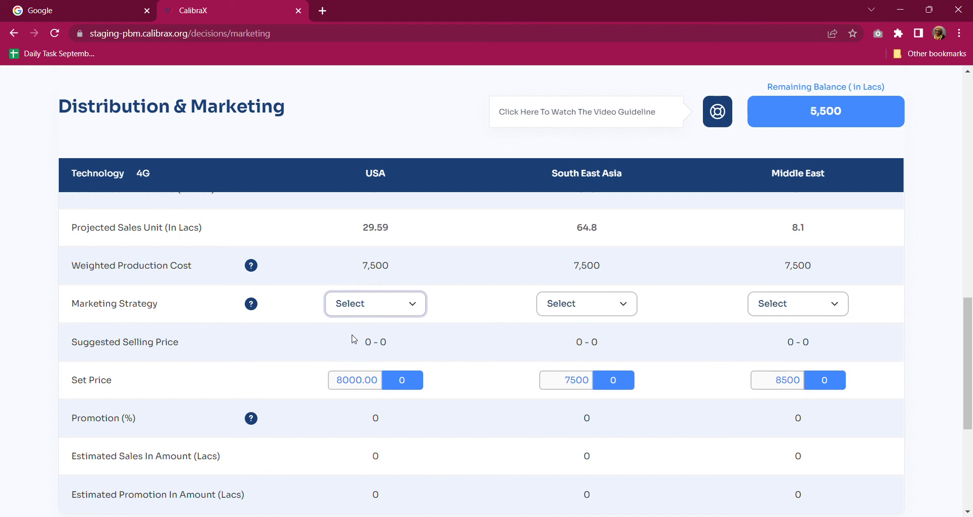
left_click(362, 359)
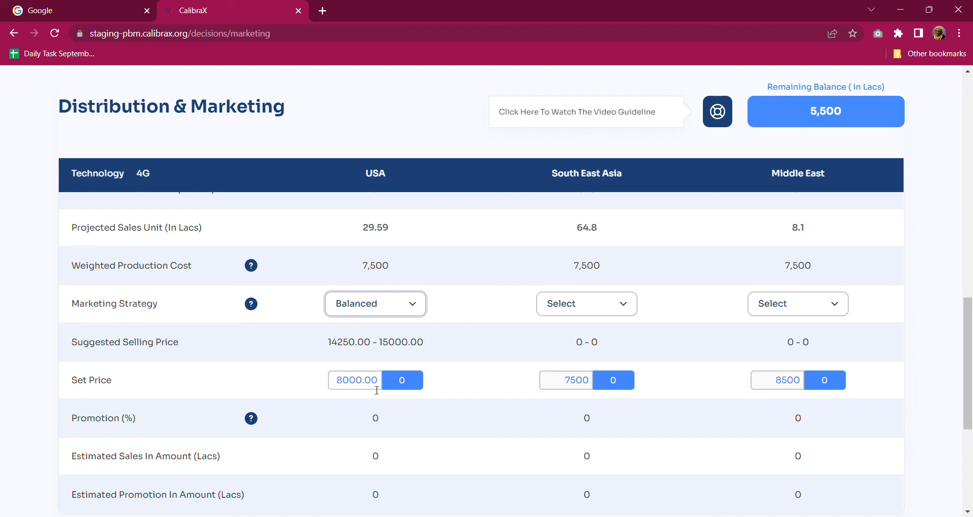
left_click_drag(377, 389, 314, 386)
key("BackSpace")
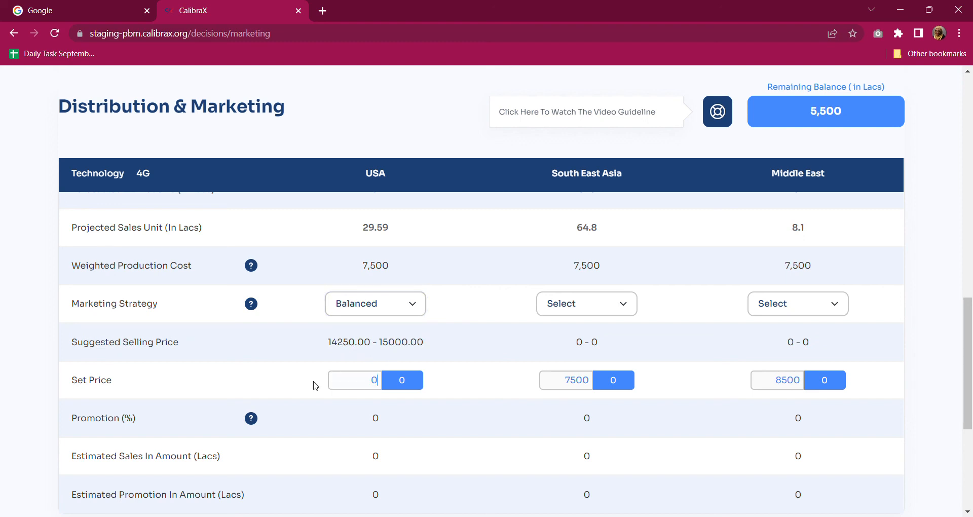
type("14250")
left_click(305, 366)
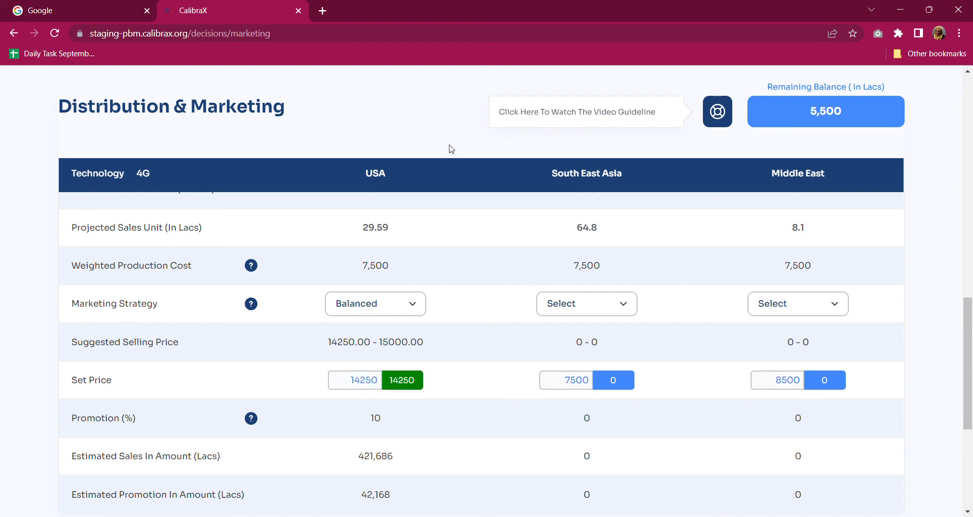
Choose the Balanced strategy for 4G in South East Asia and set its price to 13500
left_click(581, 309)
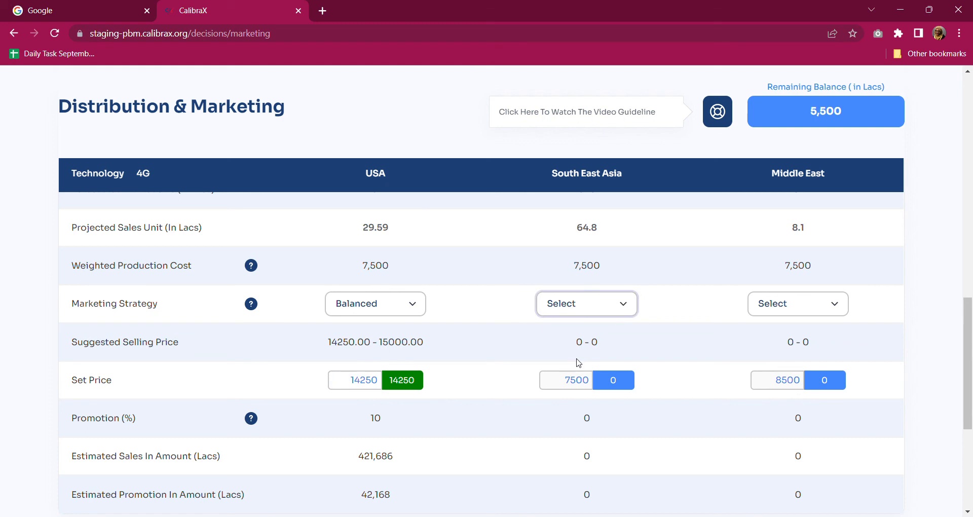
left_click(576, 359)
left_click_drag(589, 382, 537, 392)
key("BackSpace")
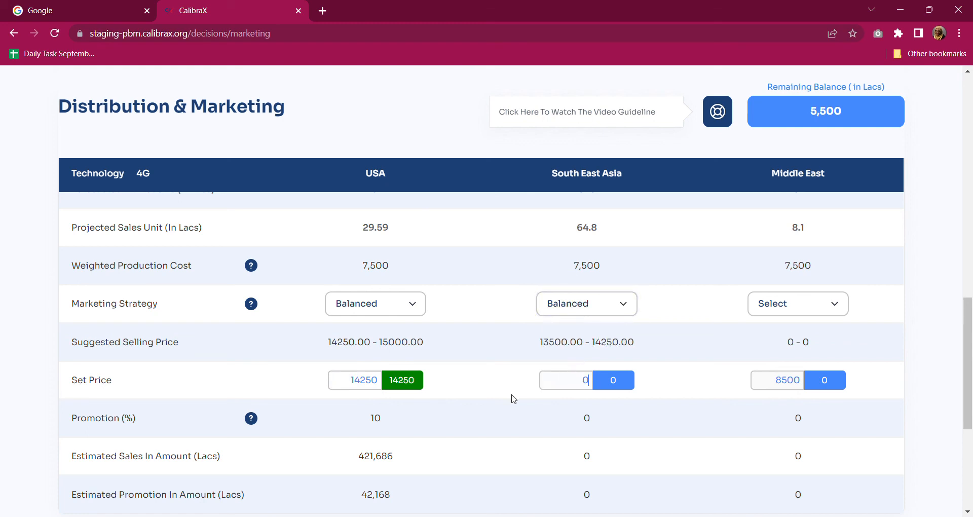
type("13500")
Choose the Balanced strategy for 4G in Middle East, clear its set price and try to proceed to the next page
left_click(765, 315)
left_click(788, 357)
left_click_drag(803, 388, 768, 388)
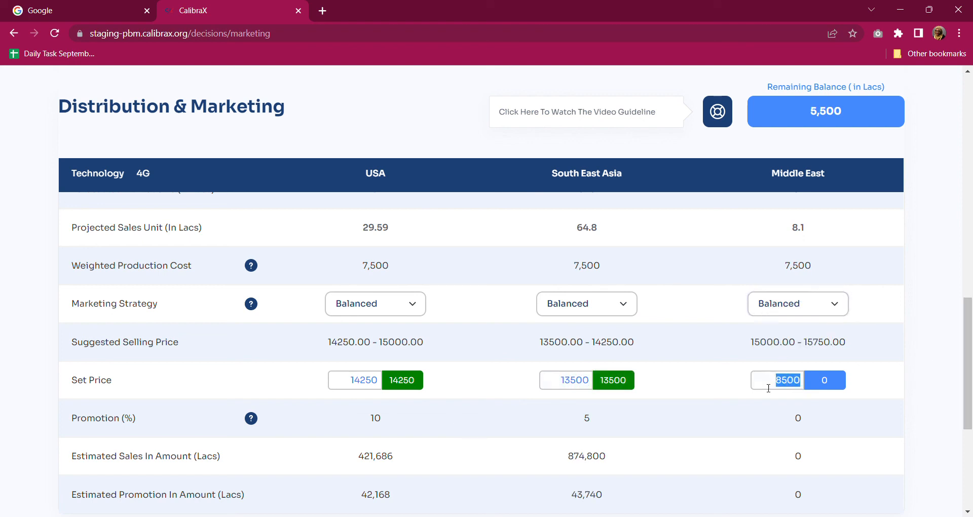
key("BackSpace")
scroll(679, 351, "up", 5)
scroll(831, 393, "down", 5)
scroll(892, 362, "down", 5)
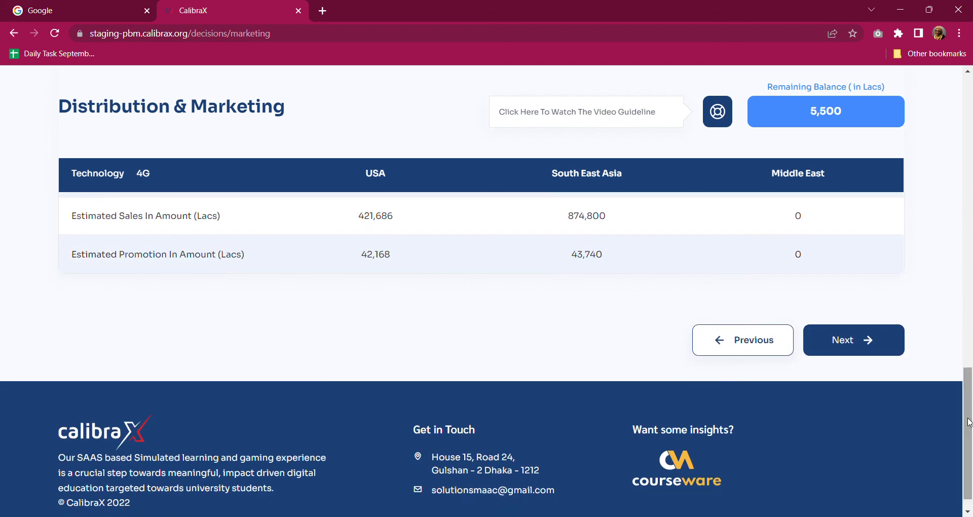
left_click(874, 356)
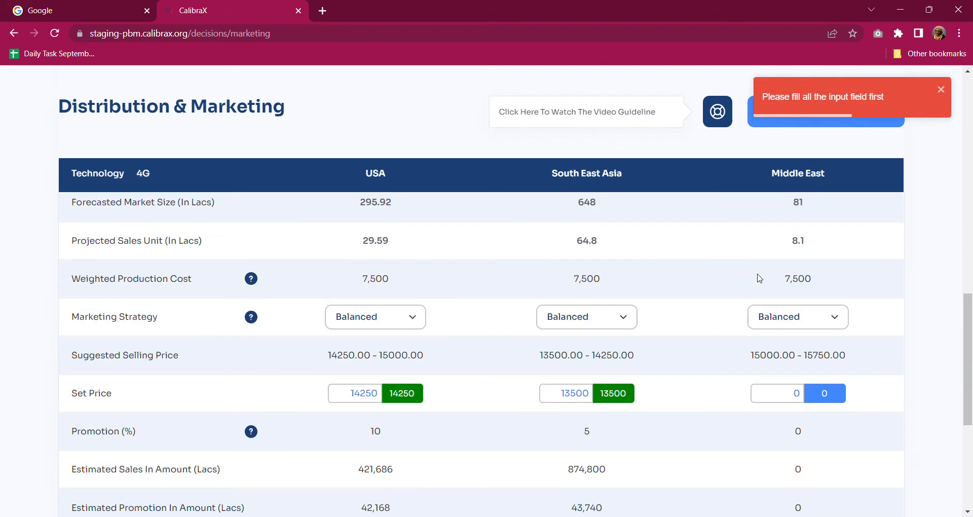
Check the 4G and 3G marketing tables for price fields that are not filled in
scroll(760, 280, "up", 5)
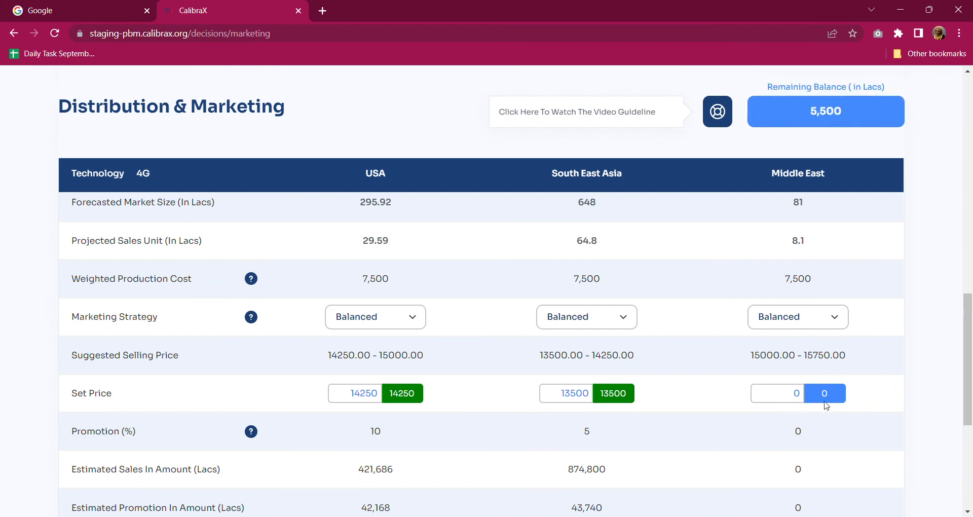
scroll(536, 415, "up", 5)
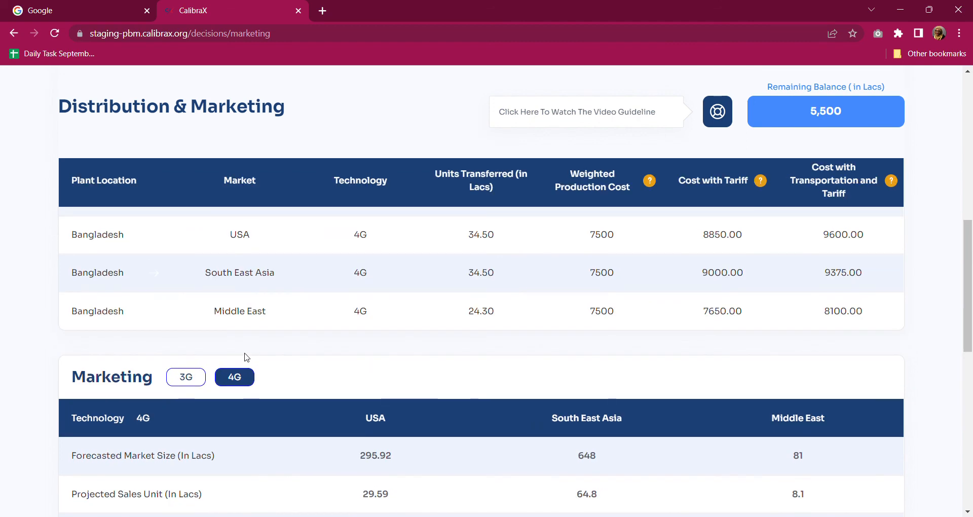
left_click(182, 383)
scroll(471, 398, "down", 5)
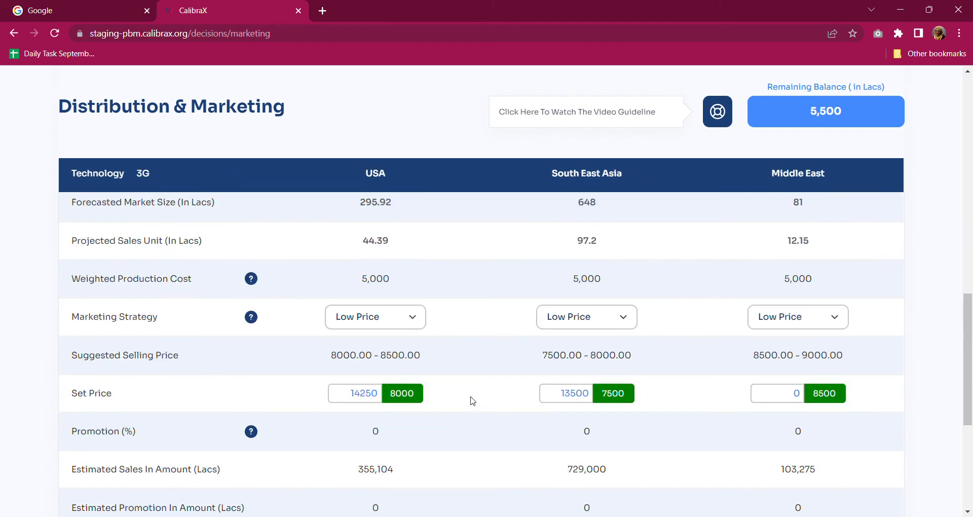
scroll(406, 441, "up", 5)
scroll(297, 466, "down", 5)
scroll(291, 461, "up", 5)
Set the 4G price for Middle East to 15000 and proceed to the Decision Checklist
left_click(248, 380)
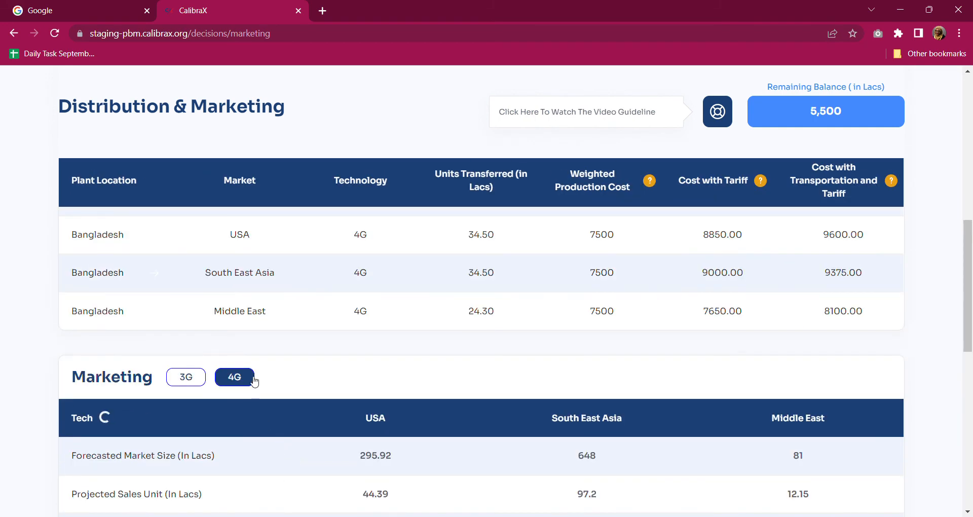
scroll(907, 452, "down", 5)
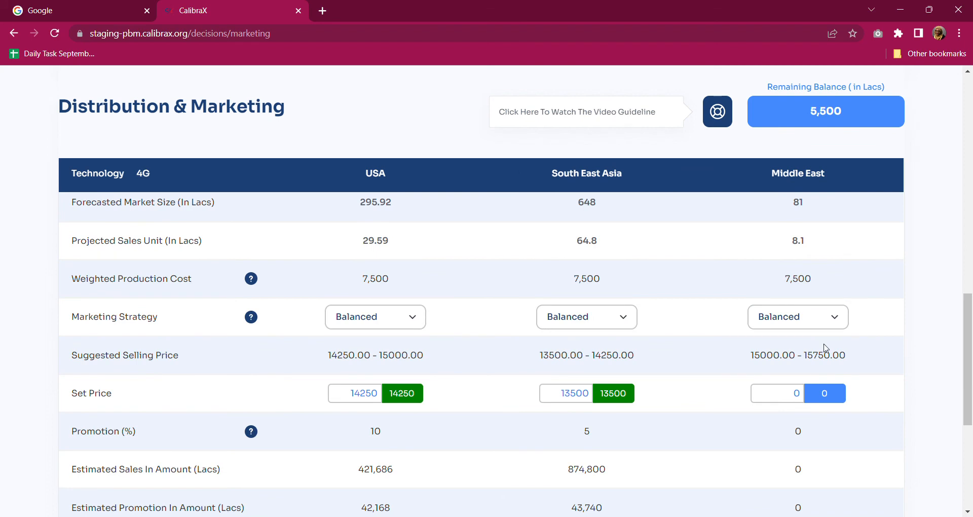
left_click(805, 395)
type("15000")
scroll(820, 400, "up", 5)
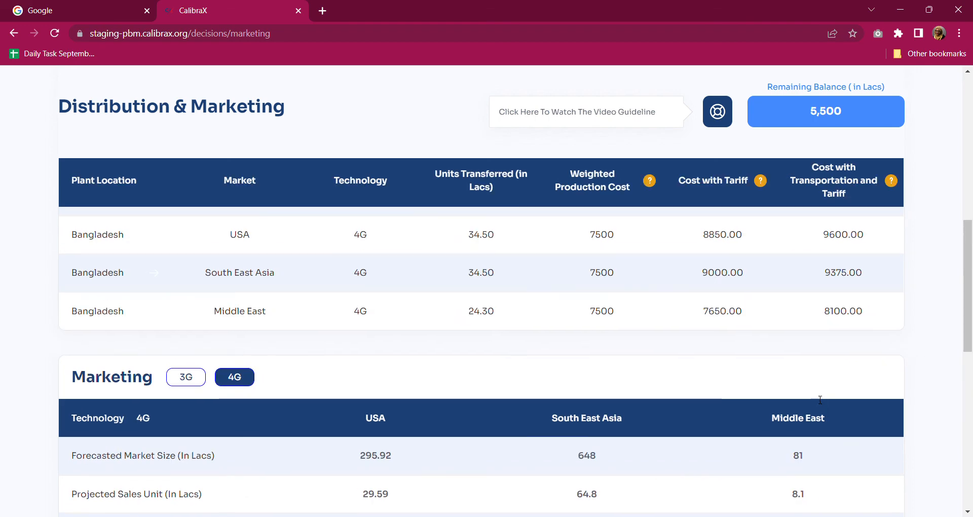
scroll(818, 399, "down", 10)
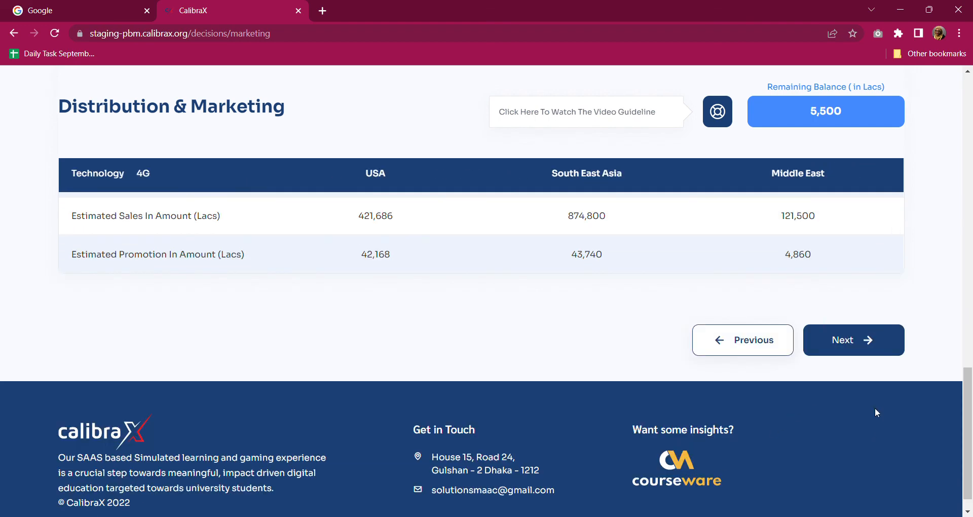
left_click(869, 351)
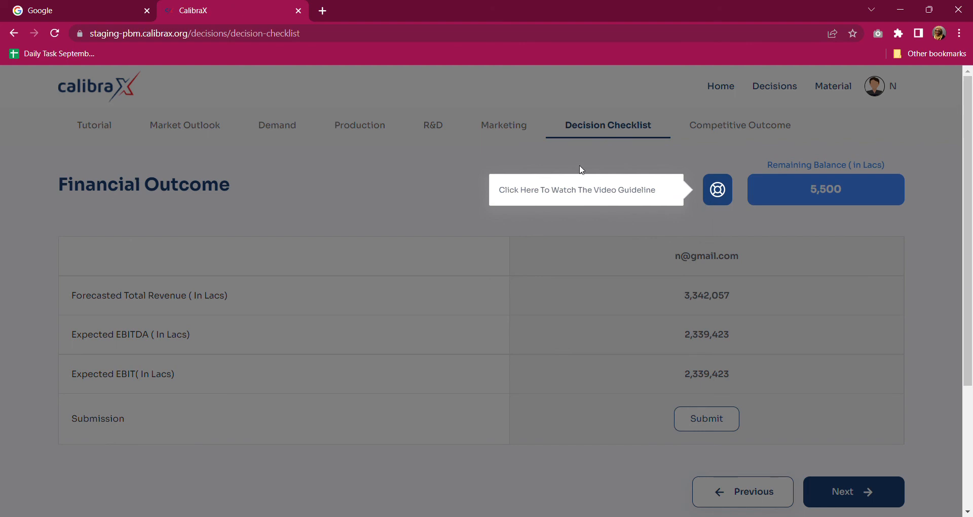
Open and close the video guideline of the Financial Outcome page and submit the decisions
left_click(718, 192)
left_click(756, 156)
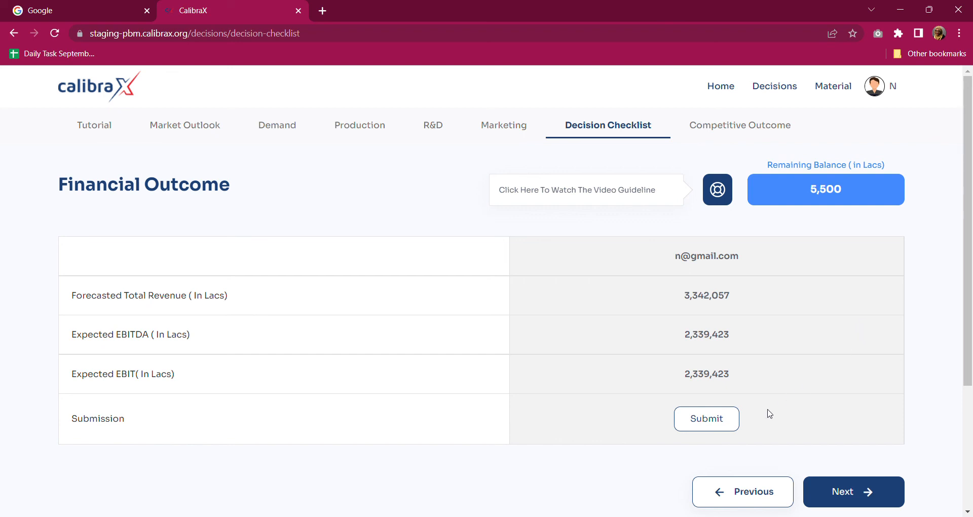
scroll(868, 317, "down", 4)
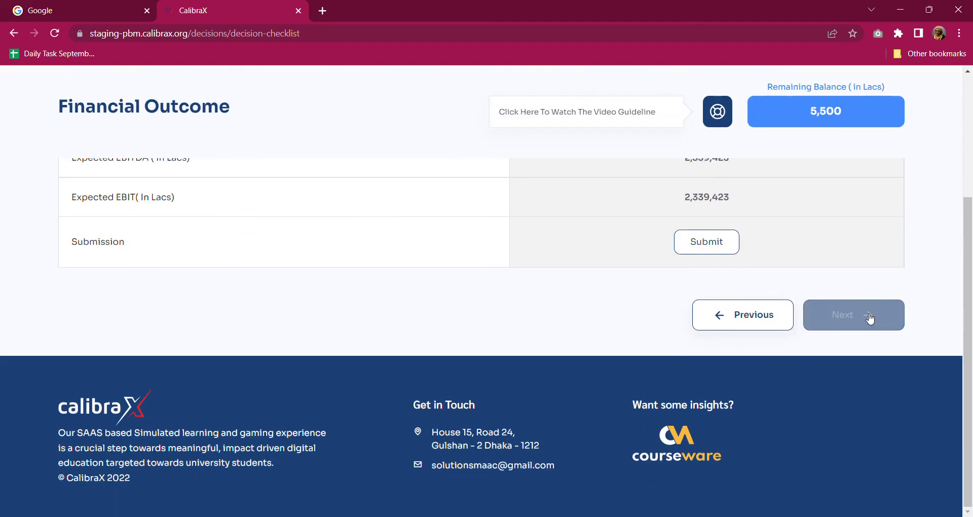
scroll(866, 317, "up", 4)
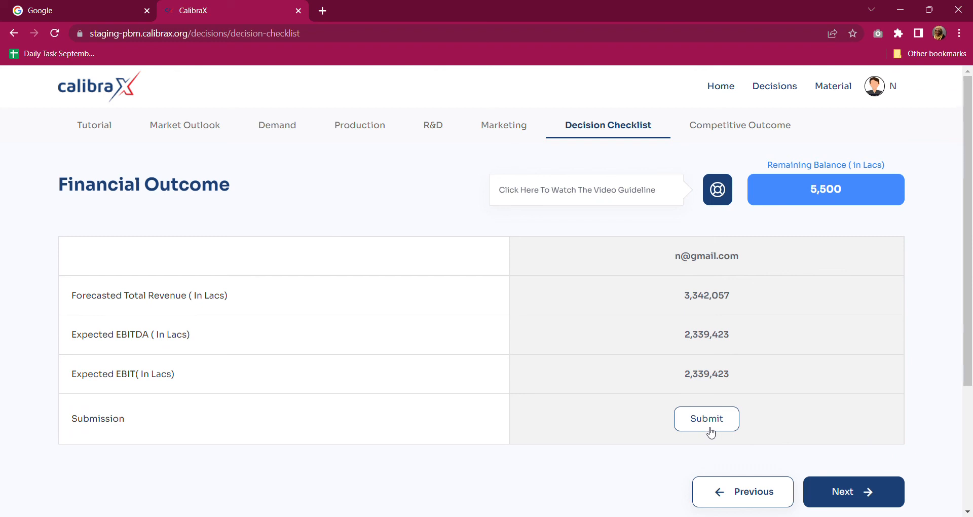
left_click(721, 431)
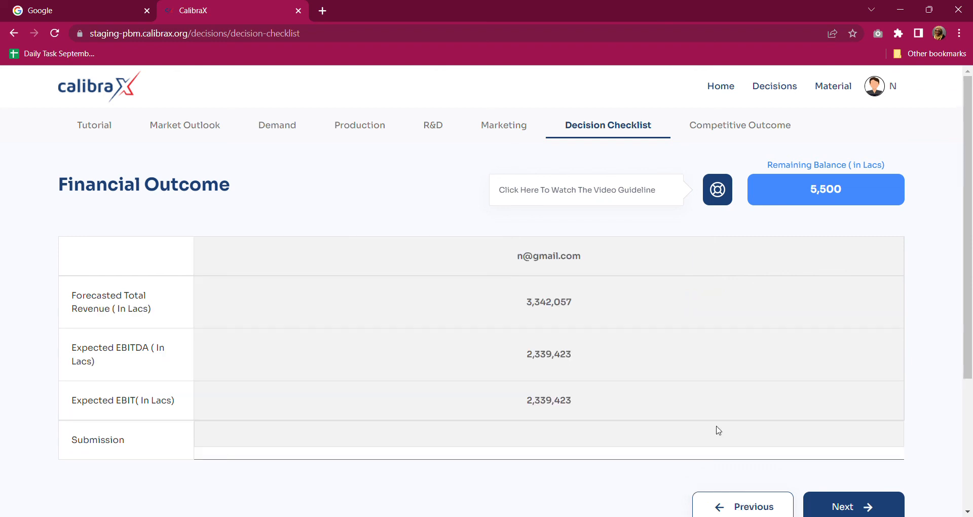
scroll(816, 483, "down", 2)
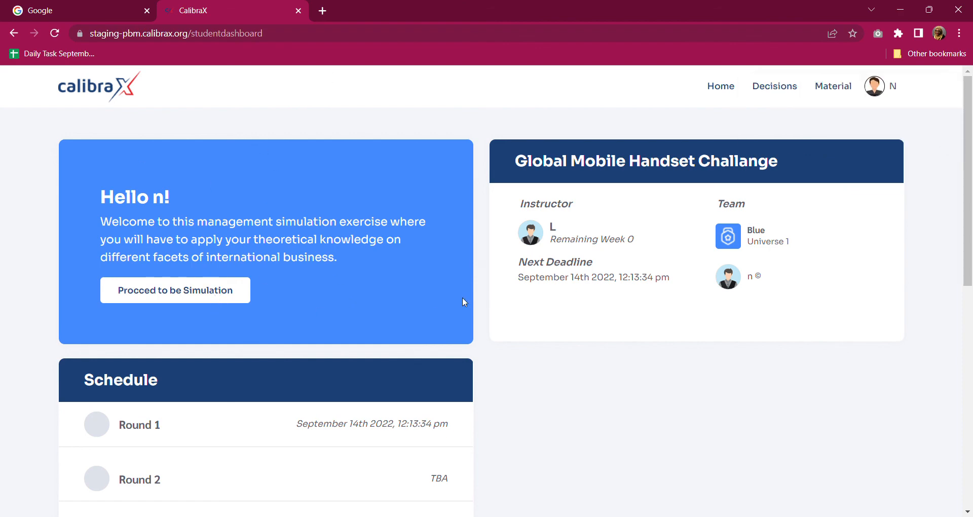
Look through the student dashboard and its schedule, and log out of the account
scroll(404, 367, "down", 5)
scroll(363, 380, "up", 5)
scroll(362, 380, "down", 5)
scroll(363, 380, "up", 5)
left_click(876, 89)
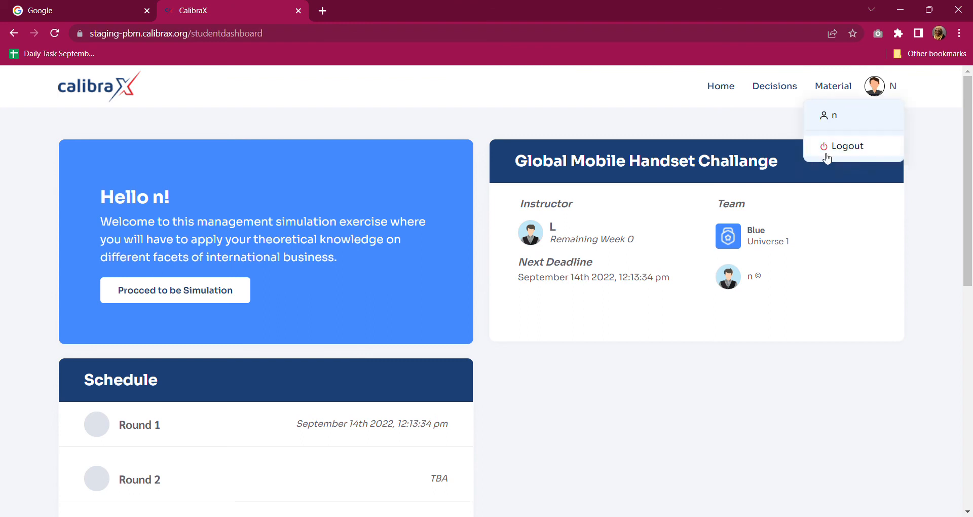
left_click(823, 152)
Log in with the saved account of another student and reload the student dashboard page
left_click(567, 232)
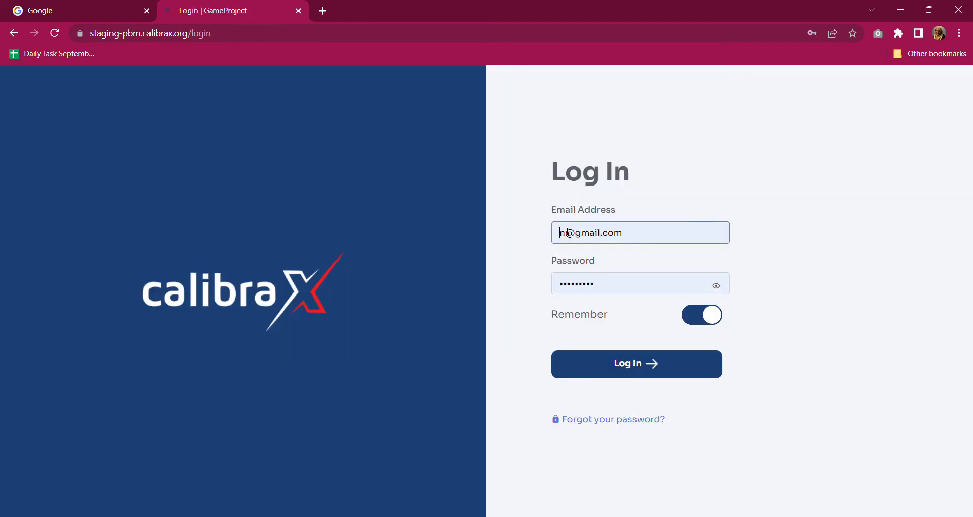
key("Return")
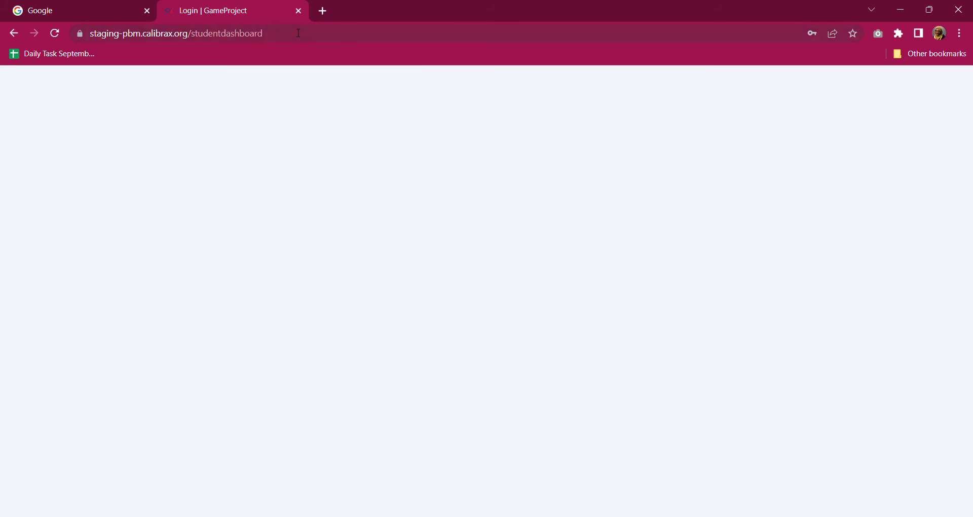
double_click(296, 36)
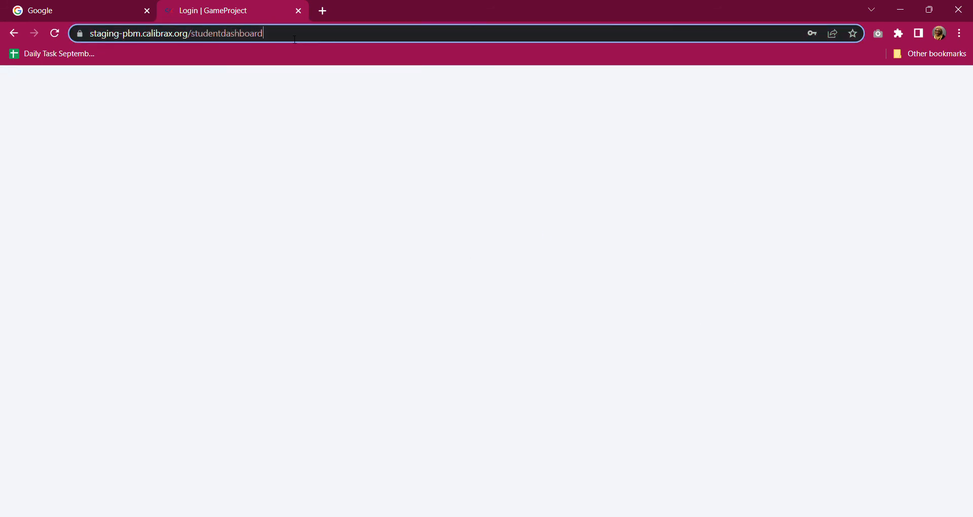
left_click(298, 36)
key("Return")
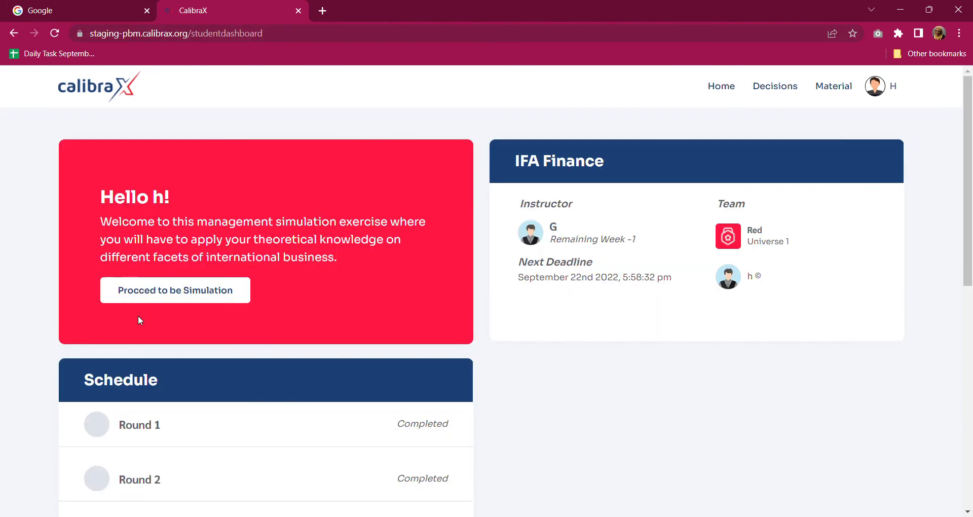
Enter the simulation and view the Competitive Outcome page, checking the Decision Checklist in between
left_click(169, 292)
left_click(757, 134)
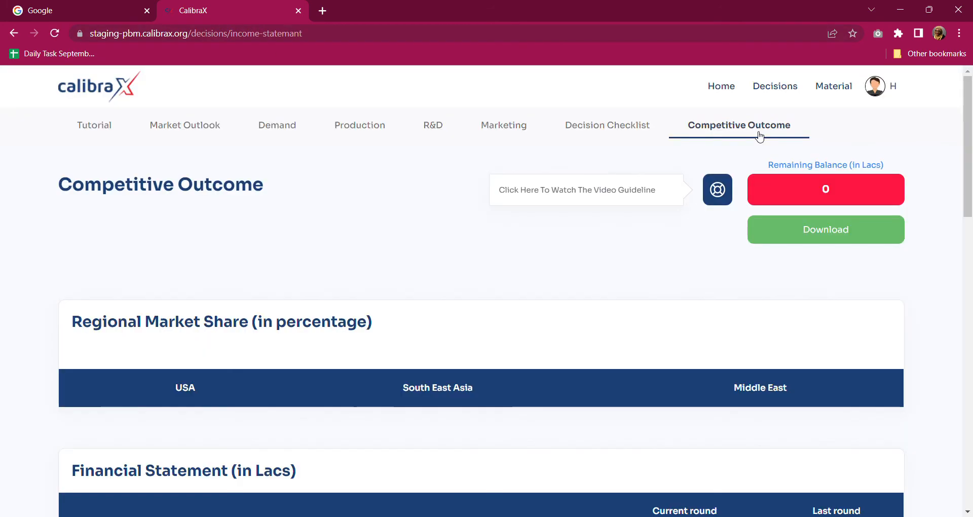
left_click(632, 128)
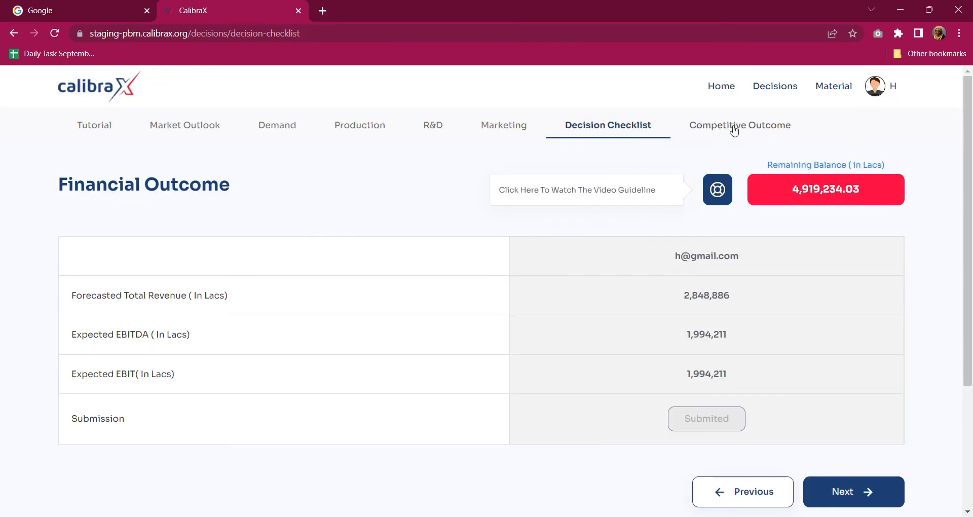
left_click(770, 133)
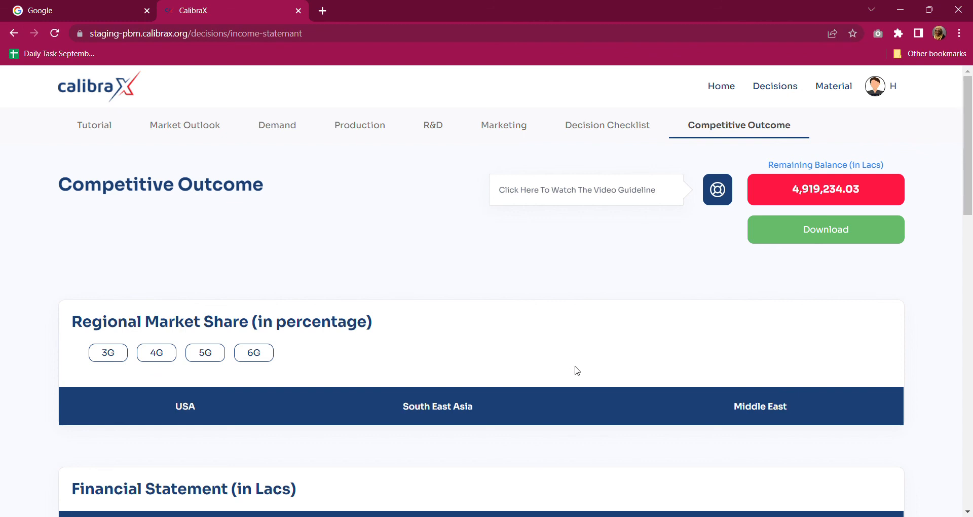
Read through the Financial Statement on the Competitive Outcome page down to the Closing Balance row and highlight that label
scroll(575, 373, "down", 5)
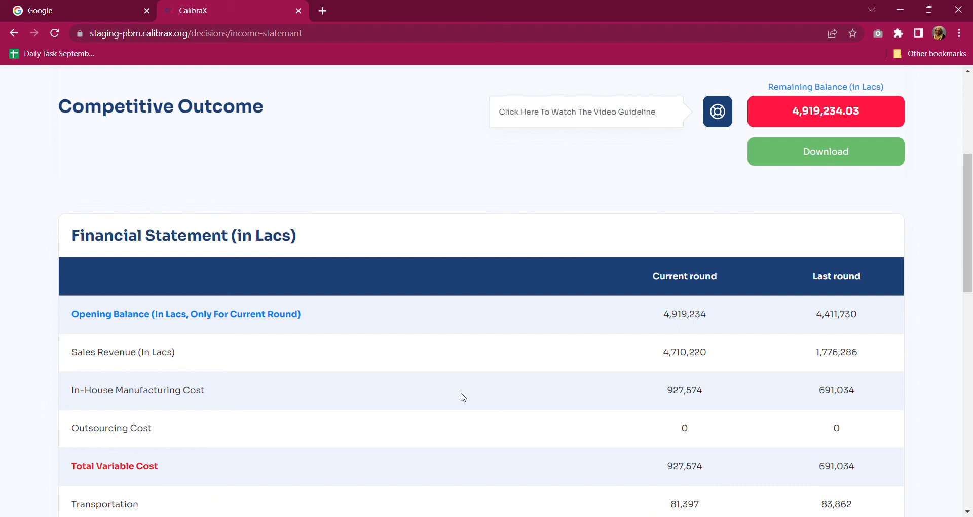
left_click_drag(971, 246, 971, 261)
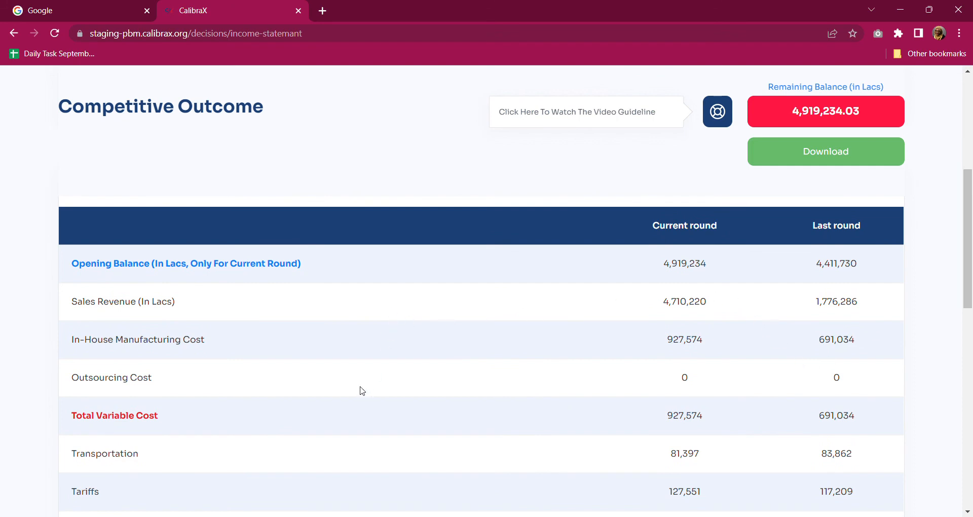
left_click_drag(971, 224, 972, 368)
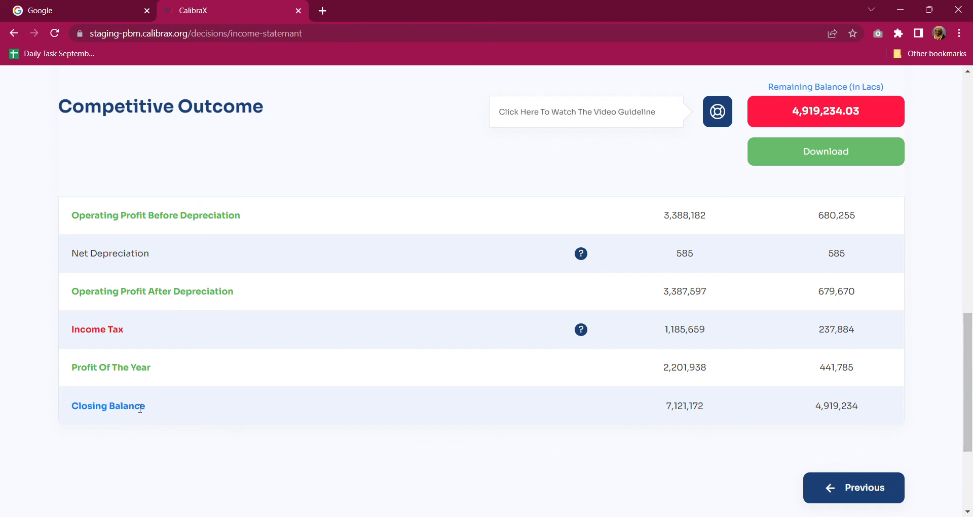
left_click_drag(71, 405, 218, 412)
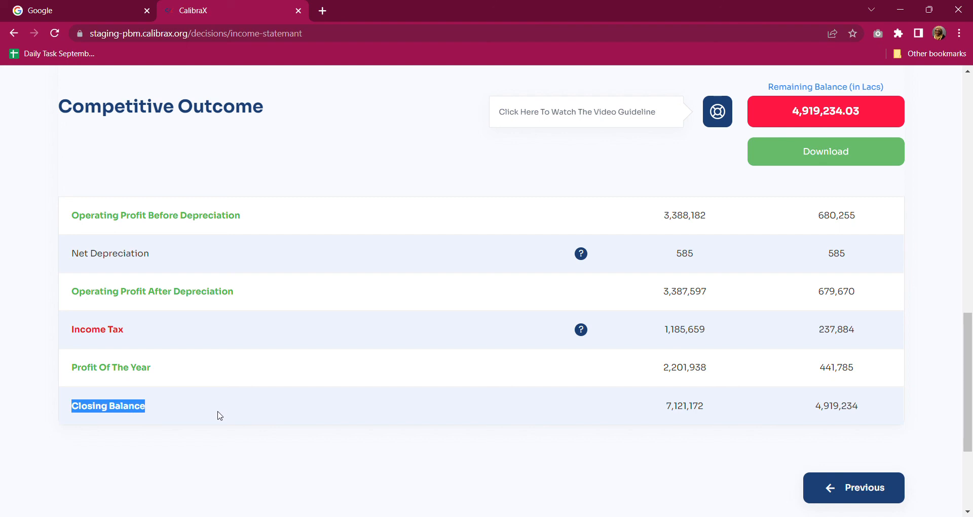
Download the income statement from the Competitive Outcome page and open the downloaded XLS file
left_click(829, 155)
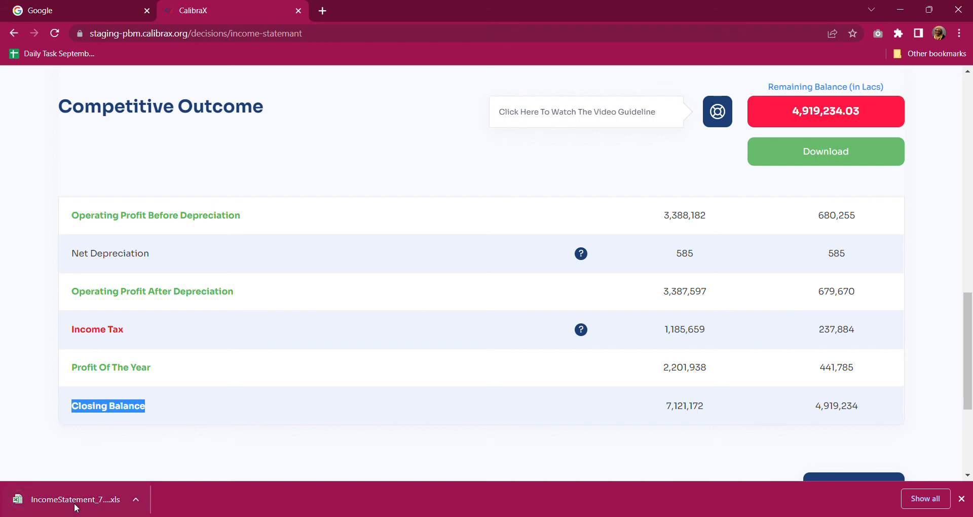
left_click(75, 505)
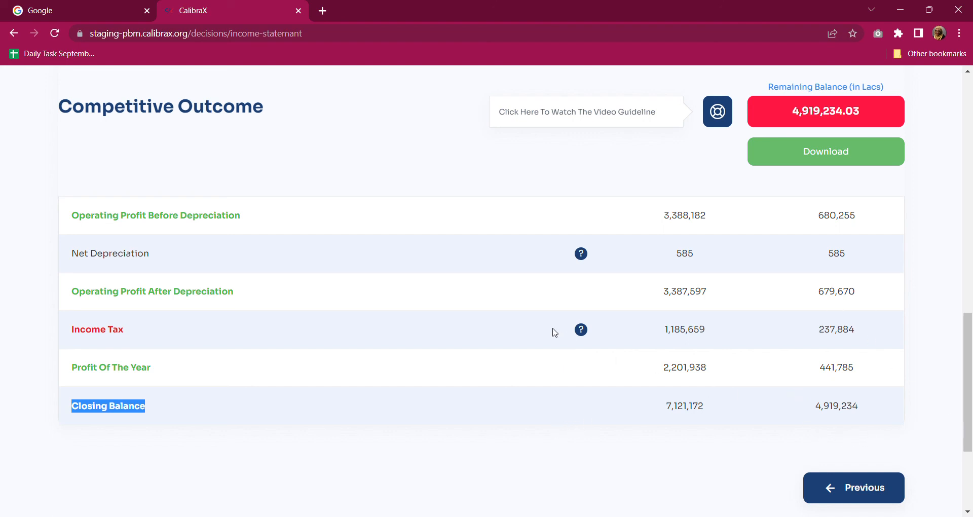
scroll(514, 340, "up", 15)
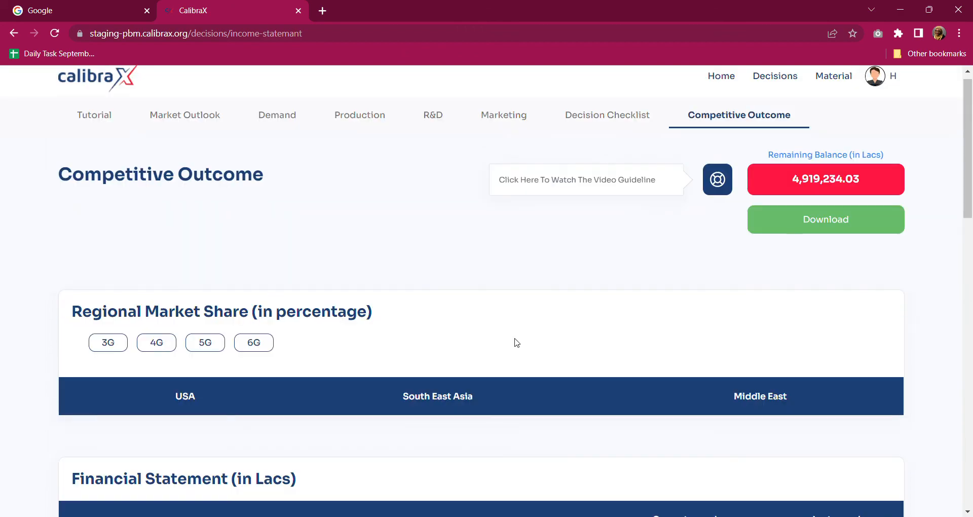
Return to the student dashboard and look over the schedule of rounds
left_click(103, 91)
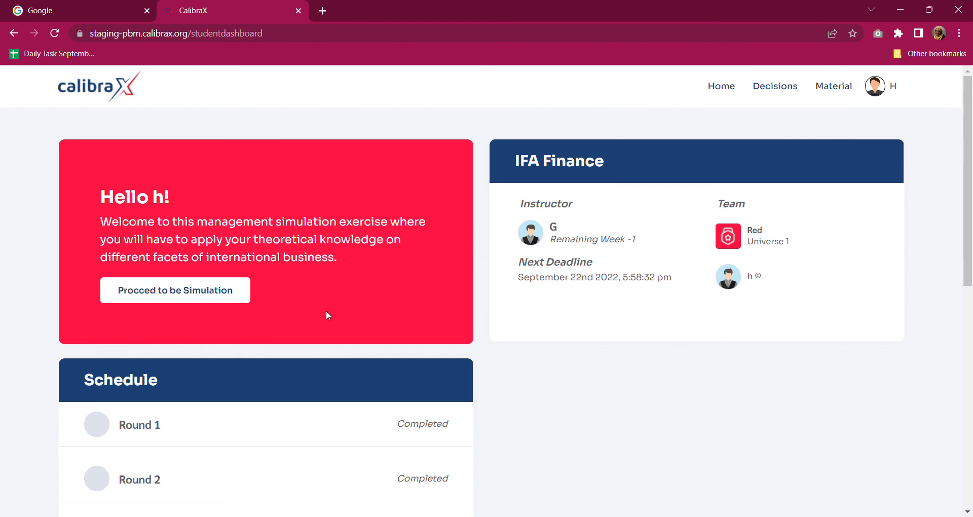
scroll(326, 315, "down", 5)
scroll(406, 338, "up", 5)
Enter the simulation again and review the Competitive Outcome page down to the end of its financial statement
left_click(220, 303)
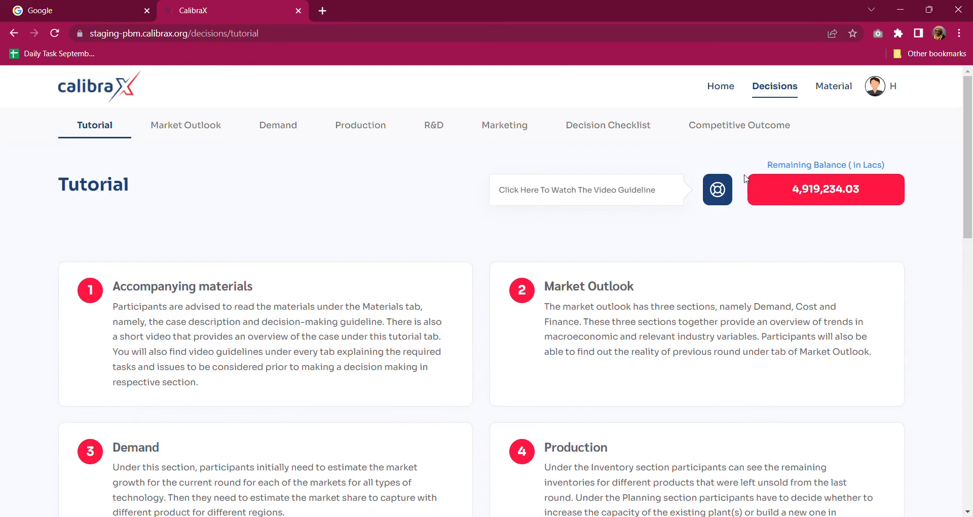
left_click(738, 130)
scroll(636, 406, "down", 20)
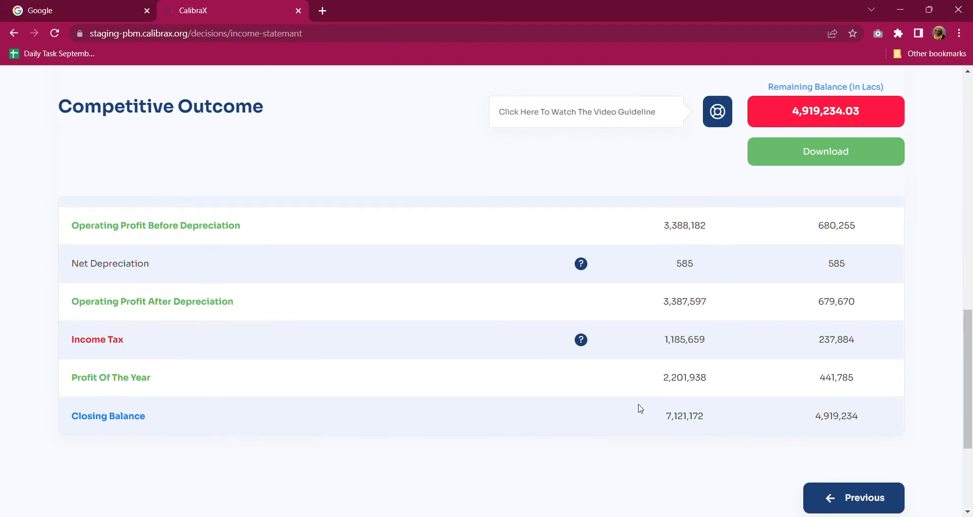
scroll(638, 407, "up", 20)
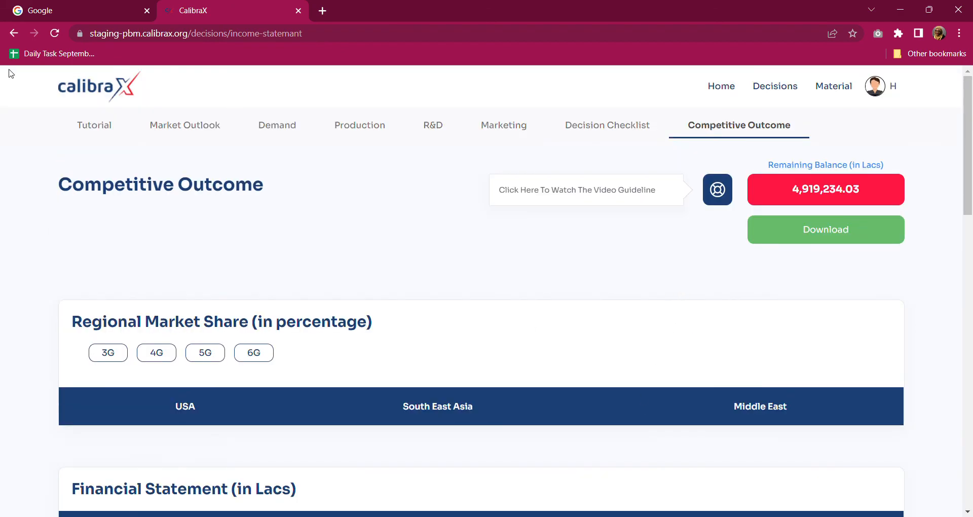
Go back to the student dashboard and check the status of each round in the schedule
left_click(84, 95)
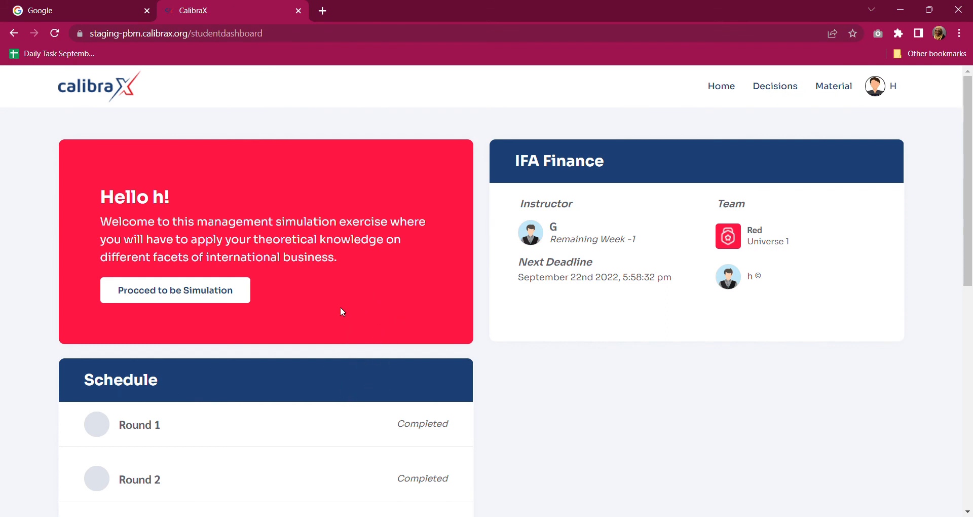
scroll(225, 345, "down", 5)
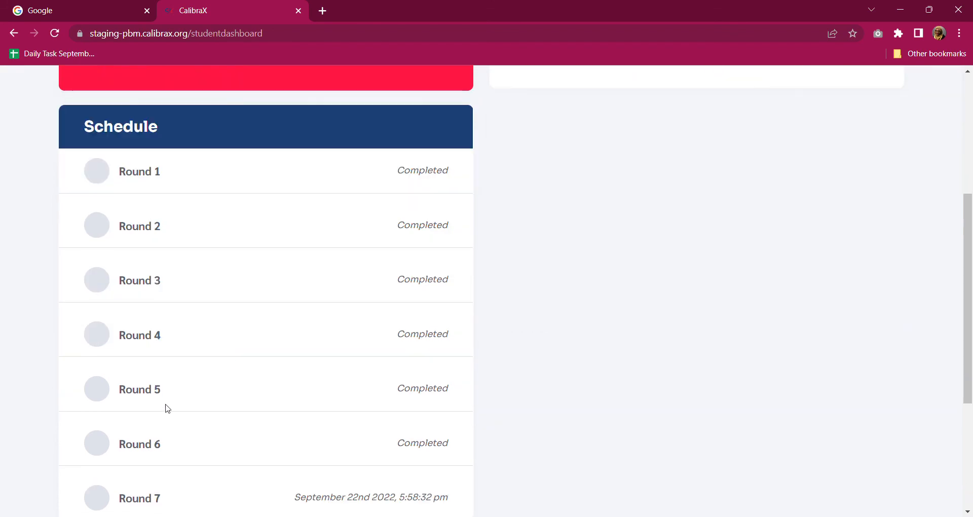
scroll(274, 335, "up", 5)
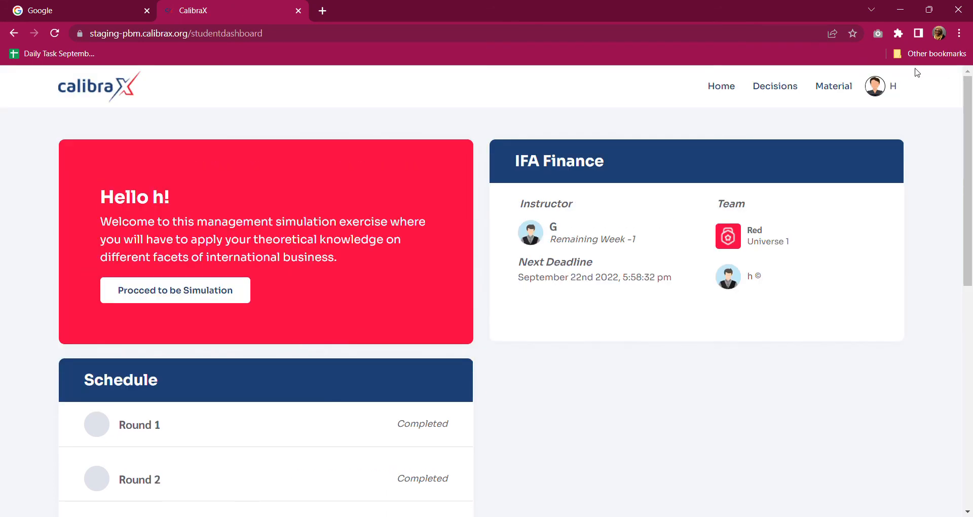